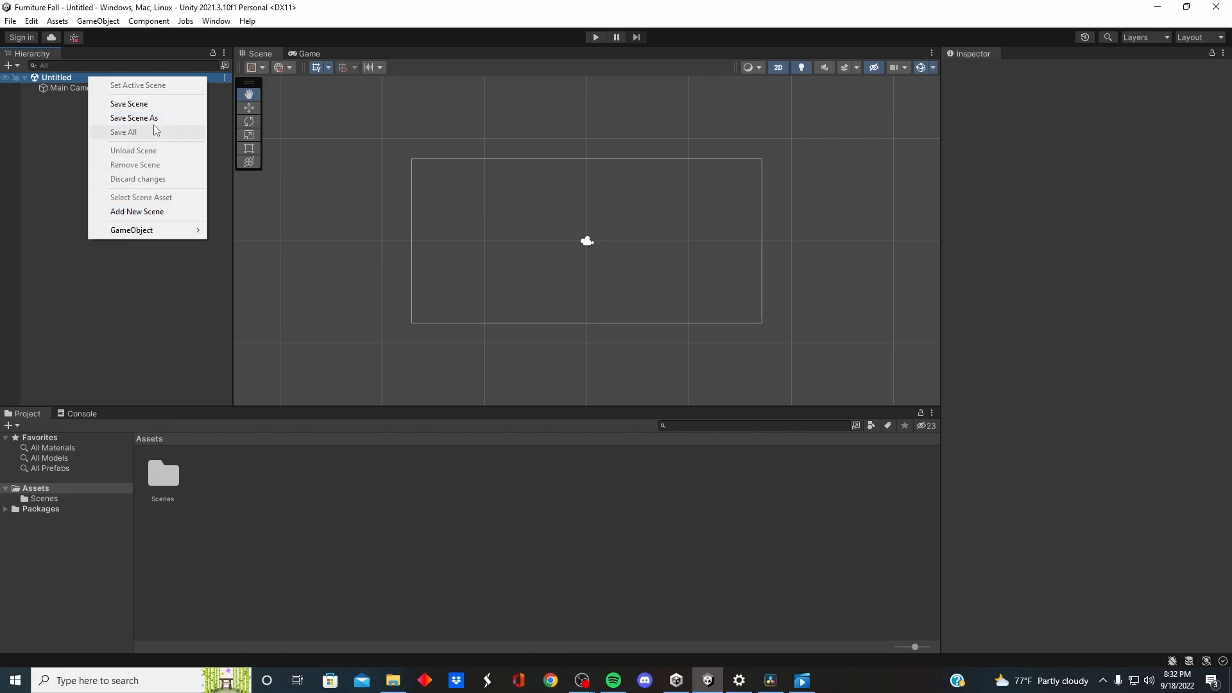
# Save the untitled scene as "Level 1" in the project's Scenes folder
pyautogui.click(65, 163)
pyautogui.click(74, 78)
pyautogui.click(224, 78)
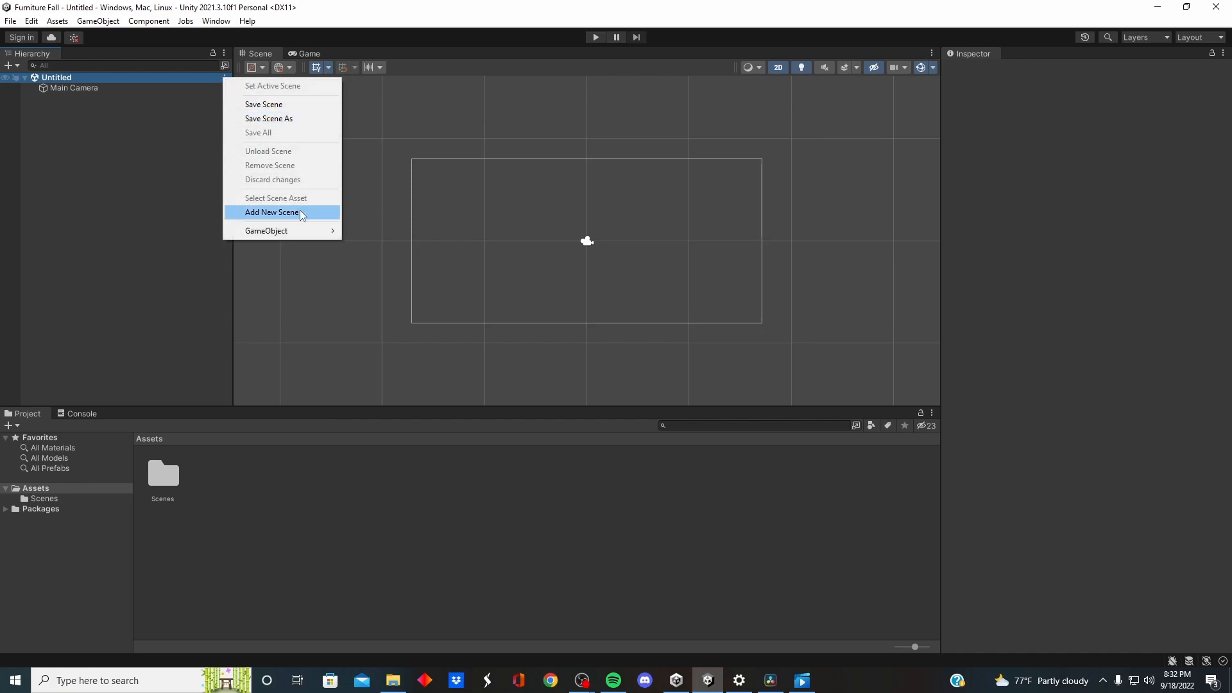
pyautogui.click(282, 118)
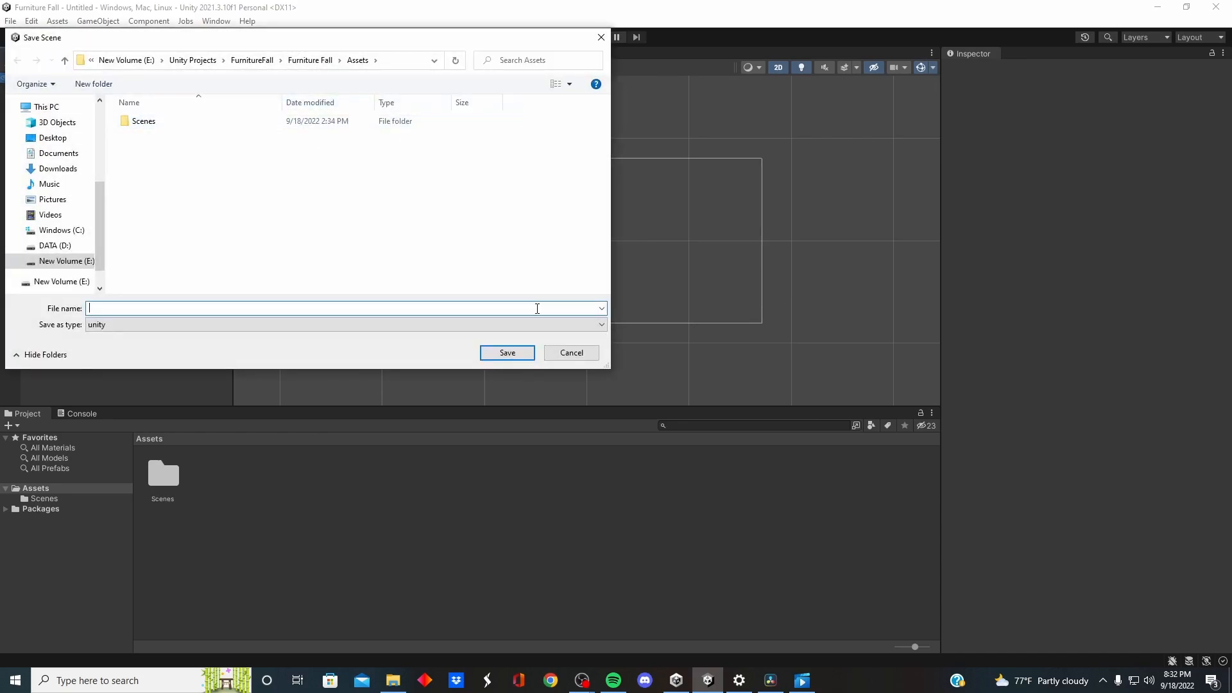
pyautogui.doubleClick(187, 121)
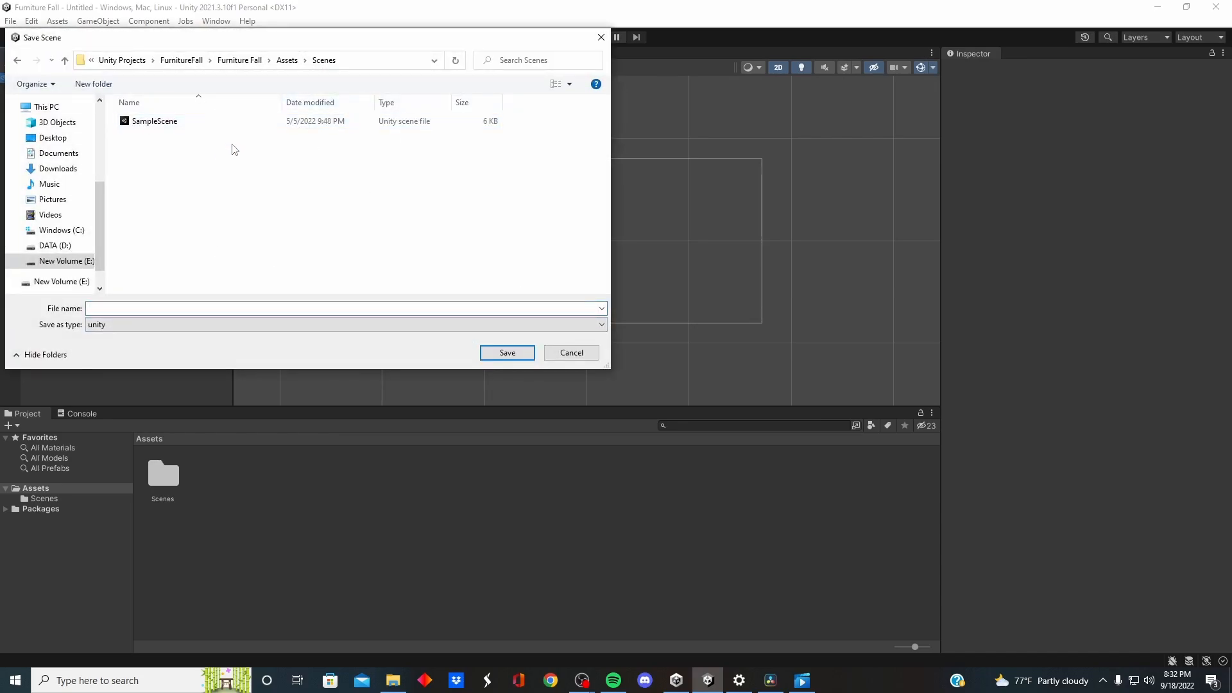
pyautogui.click(192, 304)
pyautogui.write('Lev')
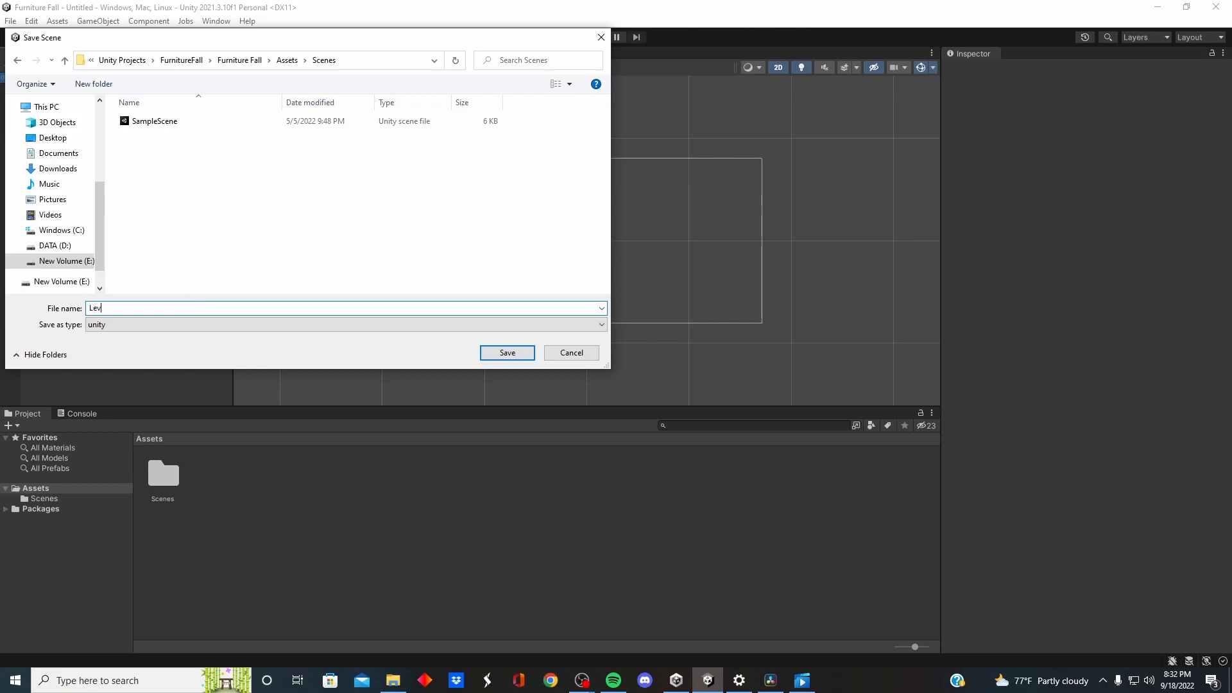
pyautogui.write('el 1')
pyautogui.click(498, 352)
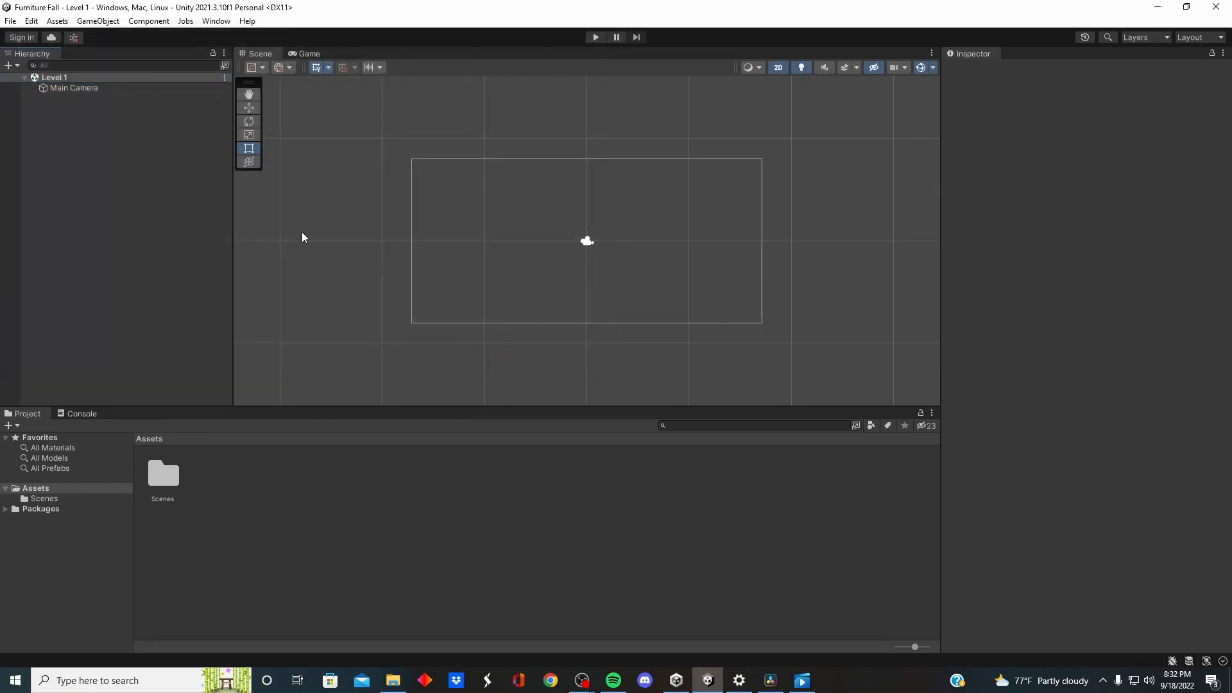
pyautogui.click(101, 88)
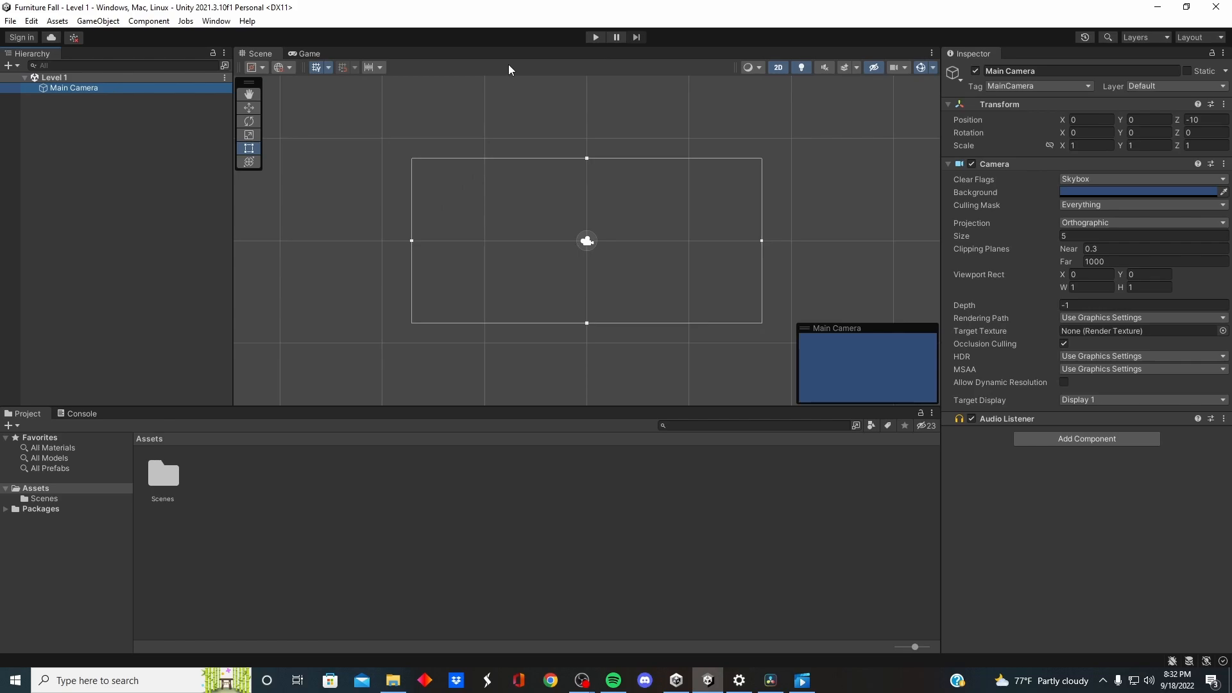
pyautogui.click(82, 255)
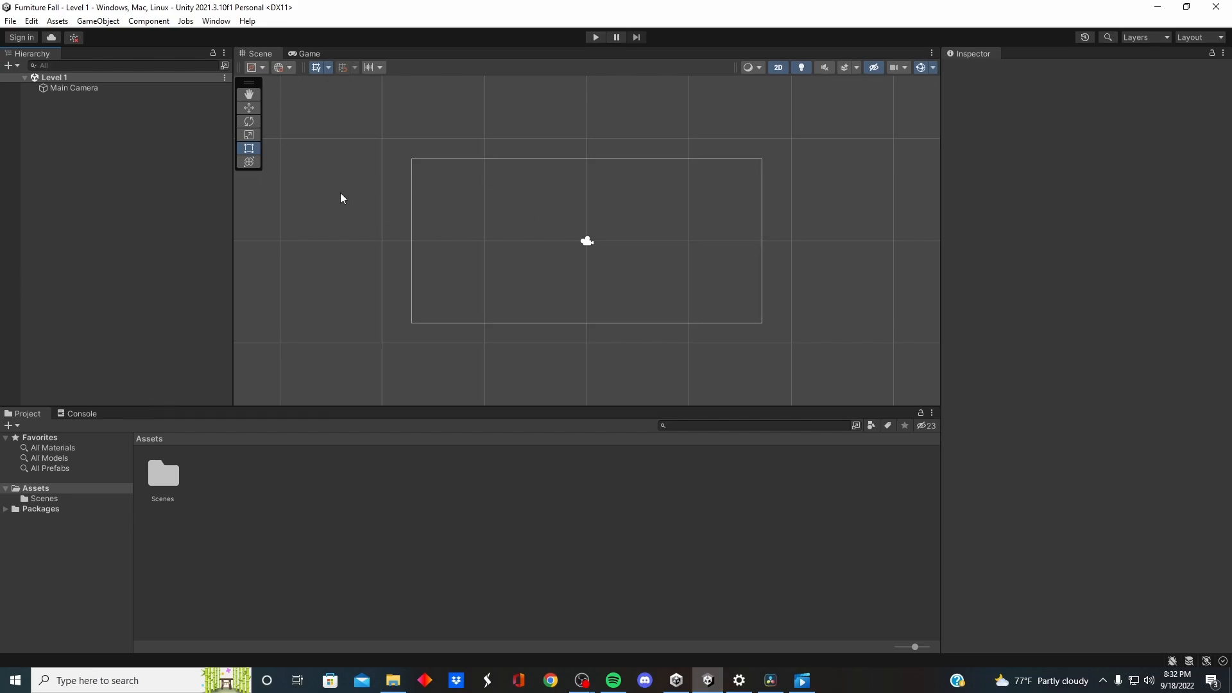
# Create an empty object in the Level 1 scene and name it "Ground"
pyautogui.rightClick(107, 126)
pyautogui.moveTo(236, 304)
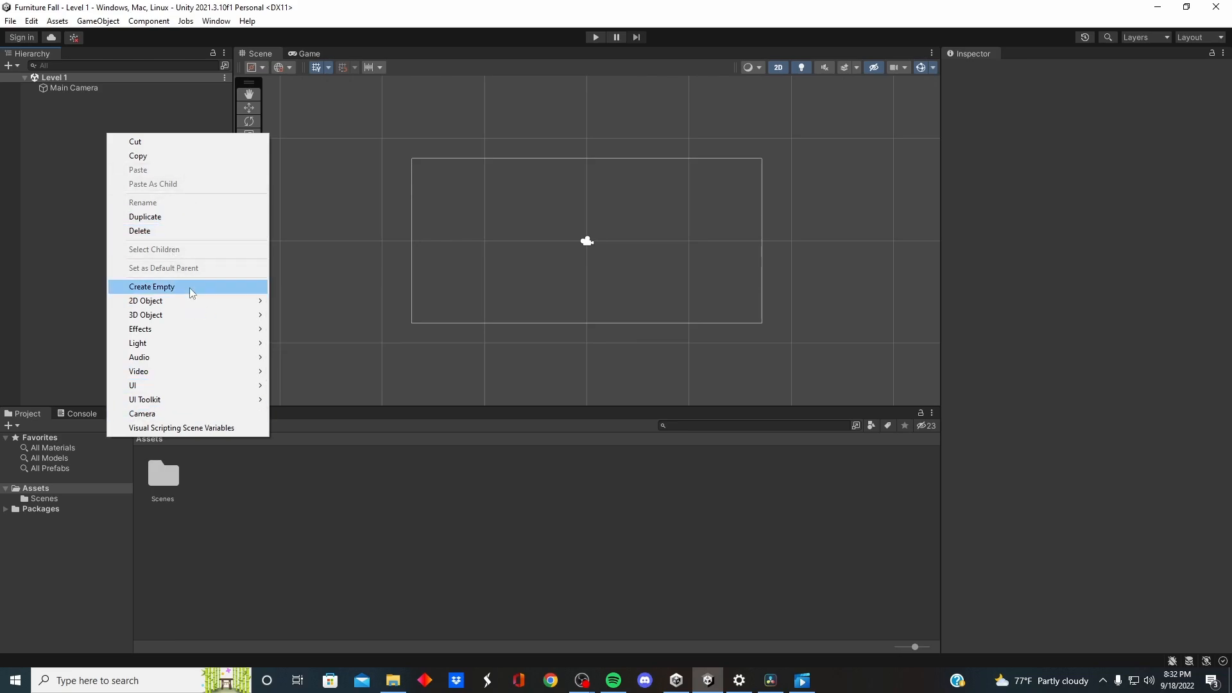
pyautogui.click(189, 286)
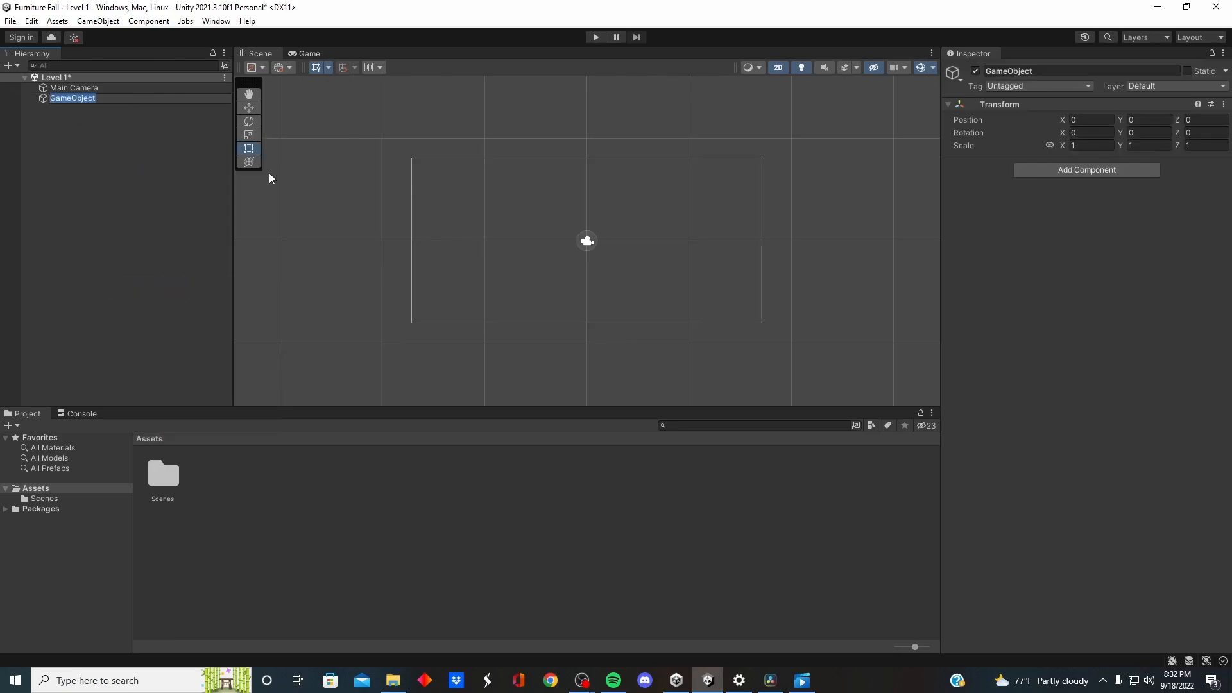
pyautogui.write('Ground')
pyautogui.press('Return')
# Add a Box Collider 2D component to the Ground object
pyautogui.click(1046, 170)
pyautogui.write('r')
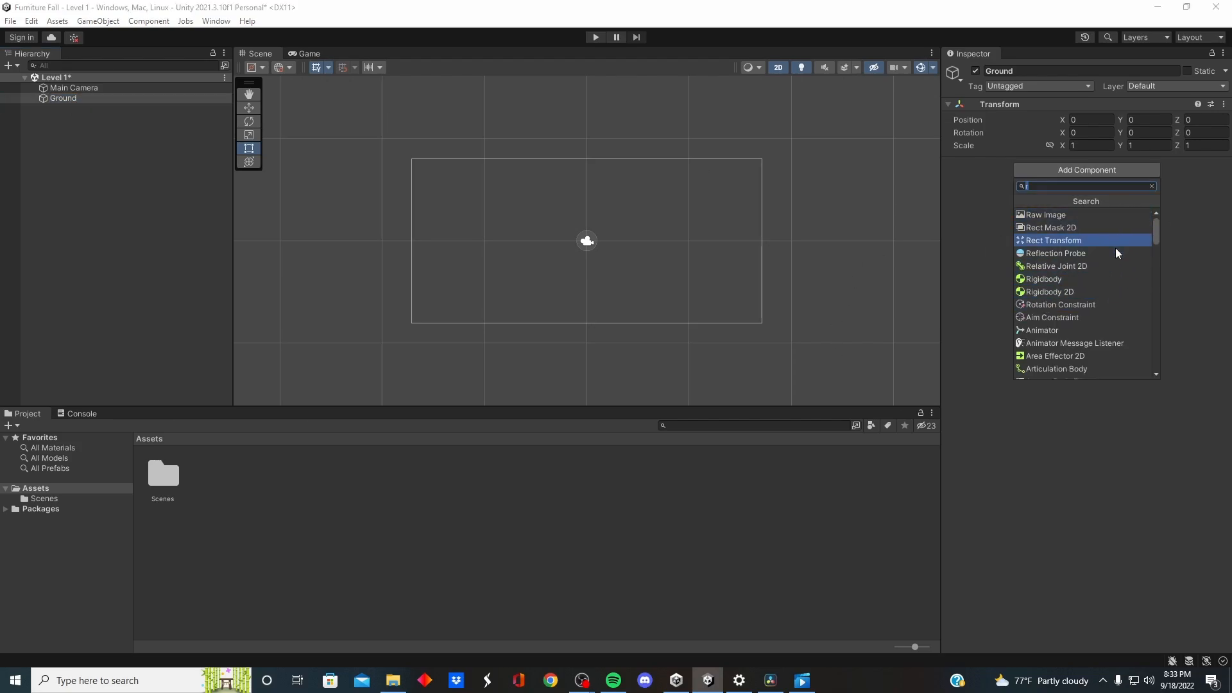
pyautogui.scroll(-2, 1103, 298)
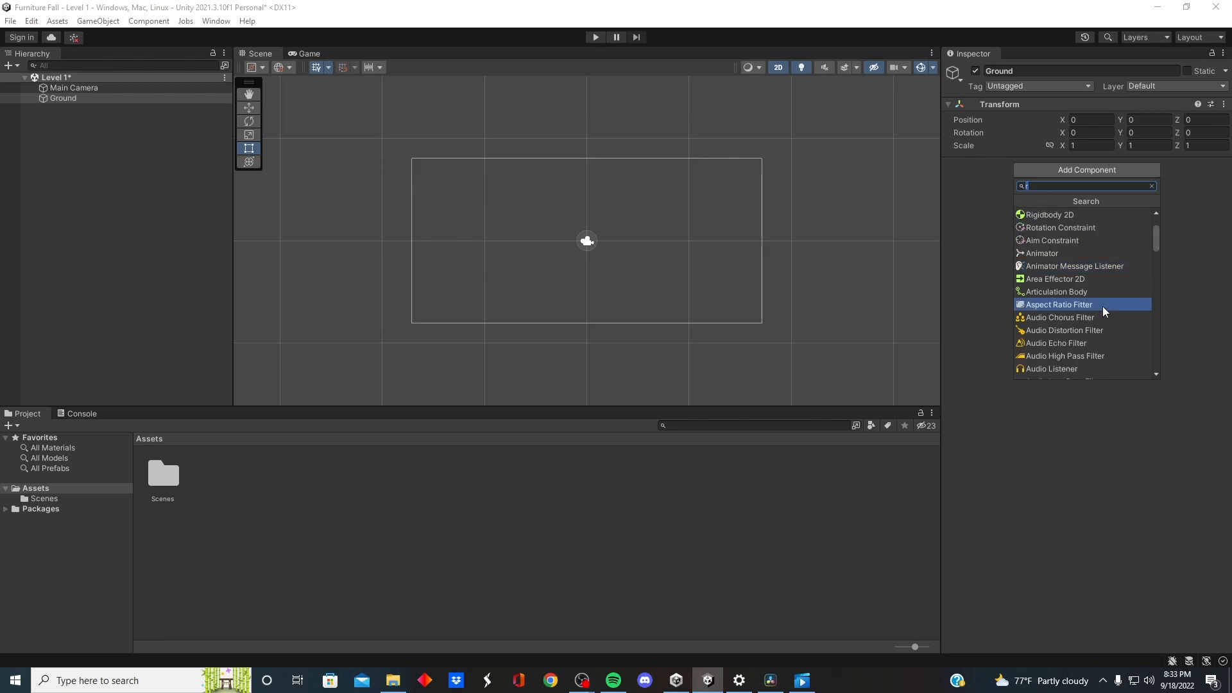
pyautogui.press('BackSpace')
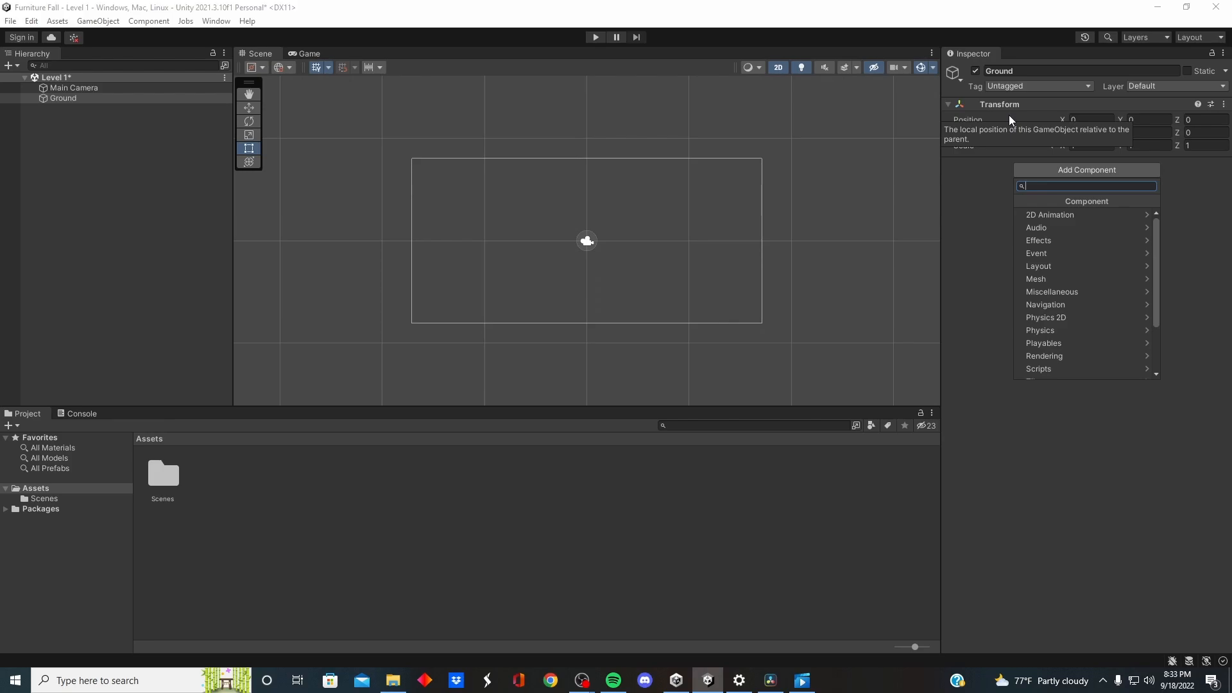
pyautogui.write('b')
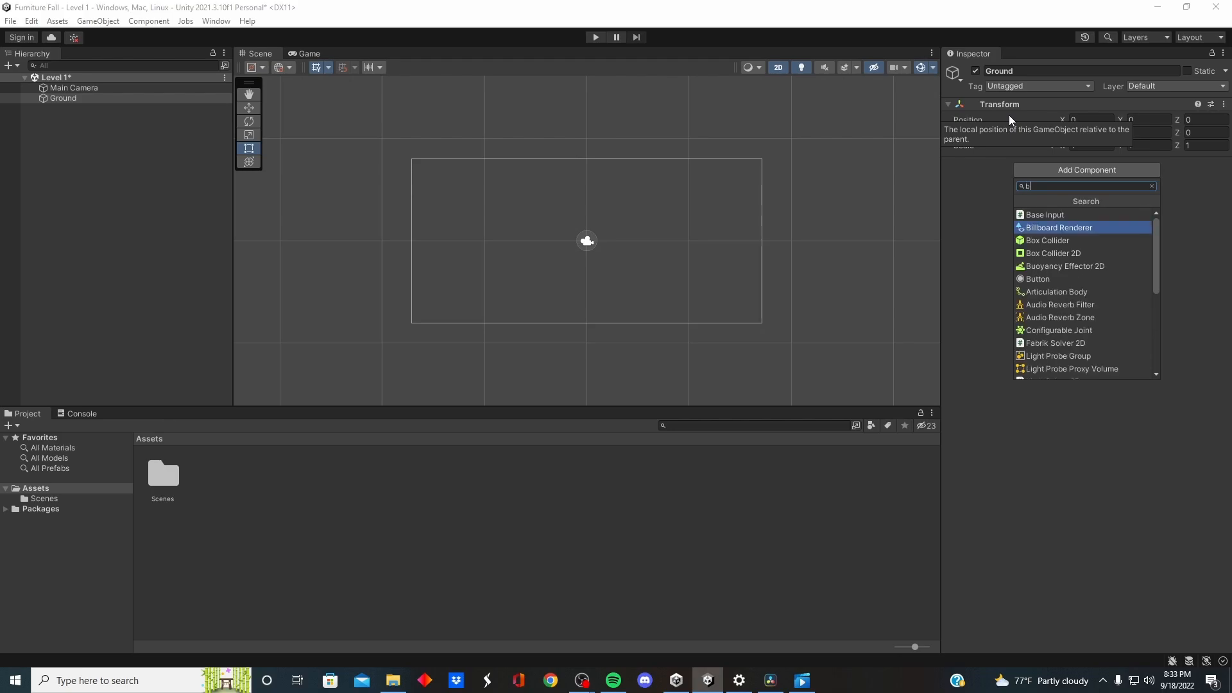
pyautogui.click(1064, 253)
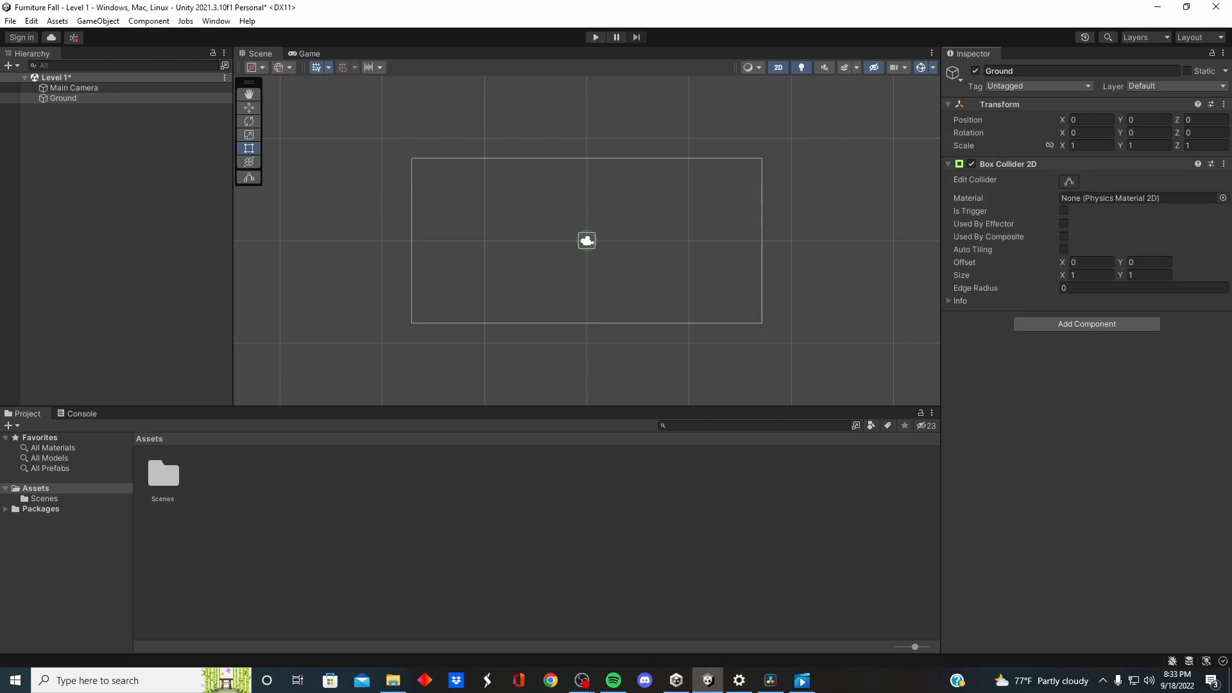
# Reshape the Ground's box collider into a strip about 25.3 wide and 0.96 high along the lower edge of the camera frame
pyautogui.click(1070, 180)
pyautogui.moveTo(587, 248); pyautogui.dragTo(593, 332)
pyautogui.moveTo(587, 233); pyautogui.dragTo(402, 325)
pyautogui.moveTo(596, 326); pyautogui.dragTo(800, 326)
pyautogui.moveTo(402, 326); pyautogui.dragTo(381, 326)
pyautogui.click(844, 260)
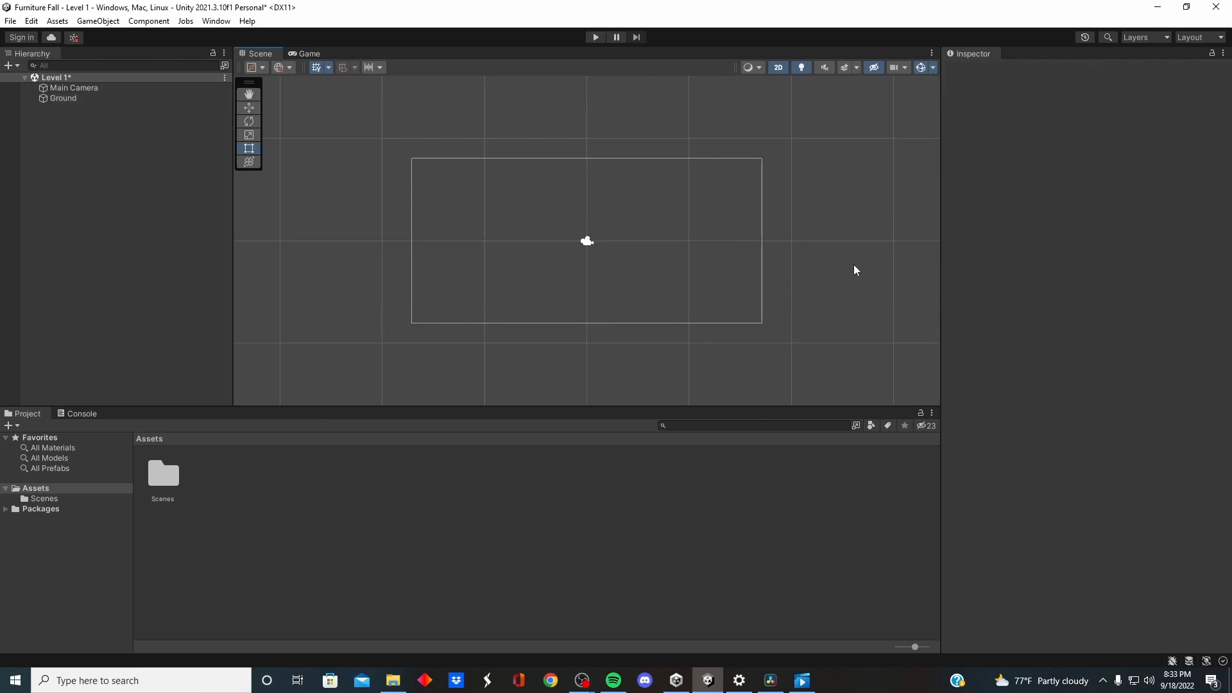
pyautogui.click(69, 98)
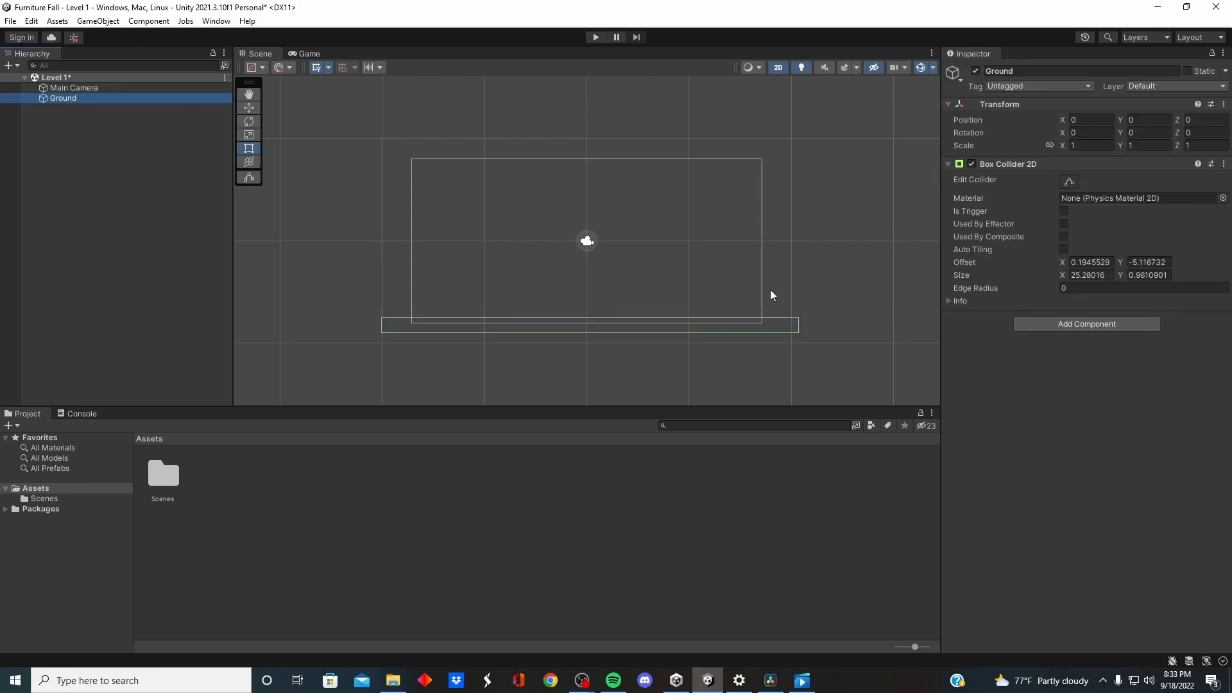
# Run the level briefly to preview it in play mode, and stop it
pyautogui.click(596, 38)
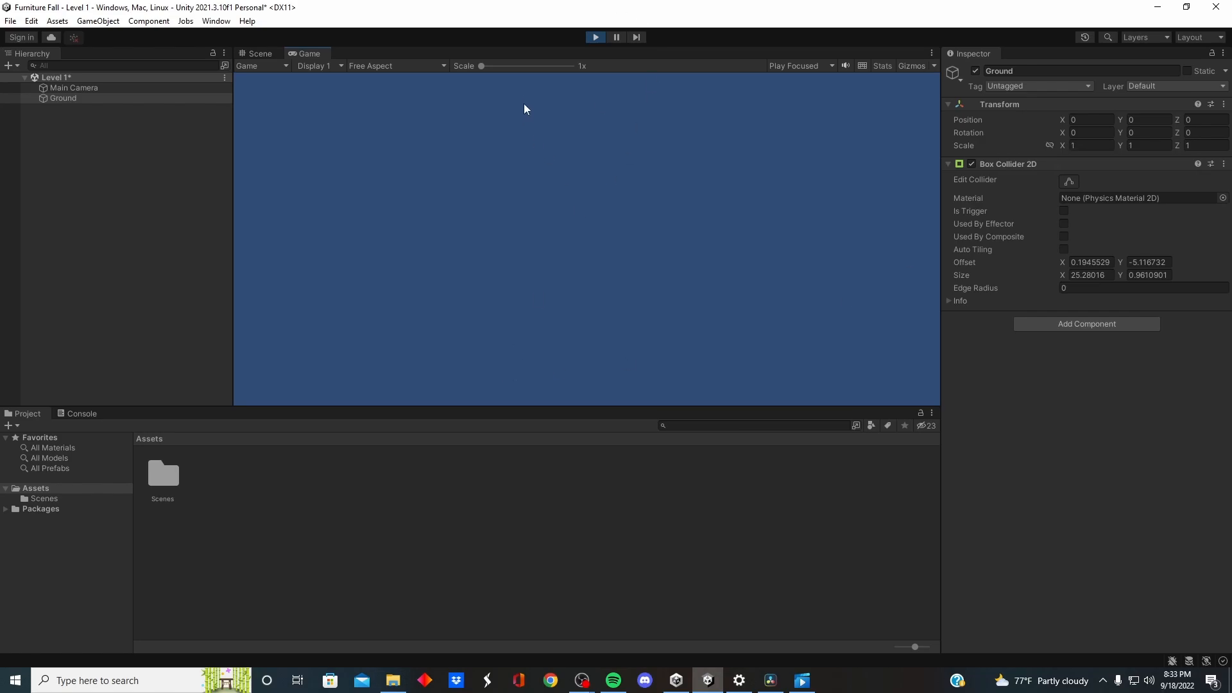
pyautogui.click(592, 38)
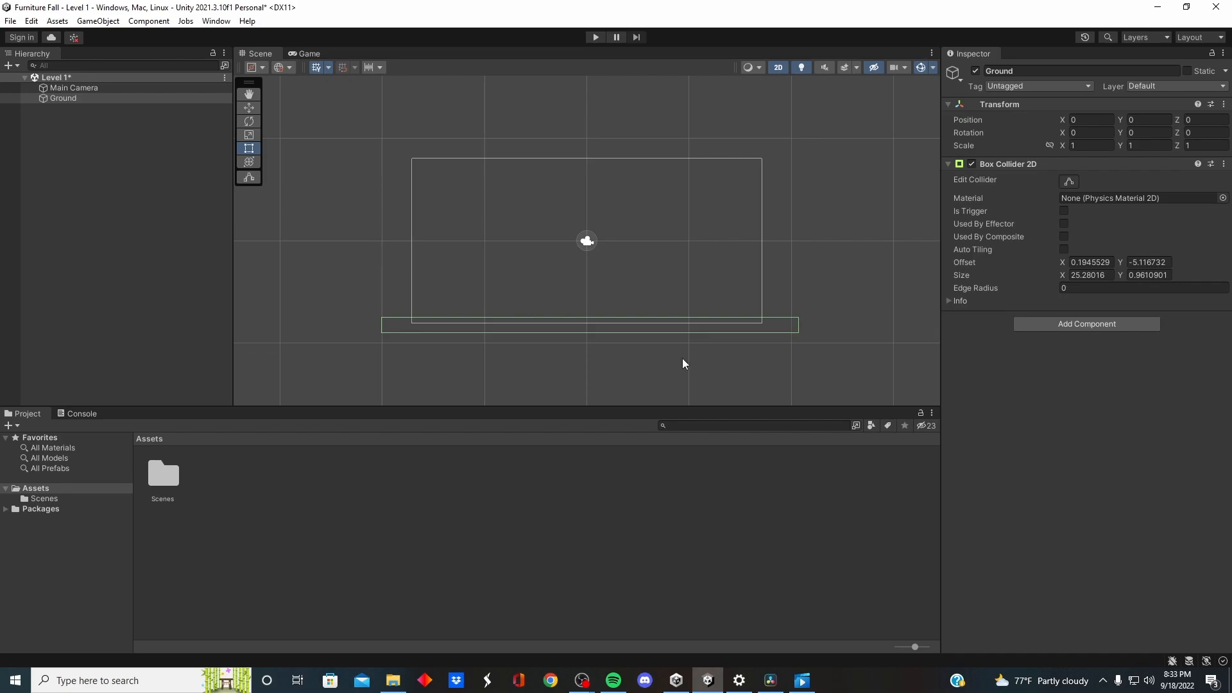
# Add a Rigidbody 2D component to Ground and set its gravity scale to 0
pyautogui.click(67, 98)
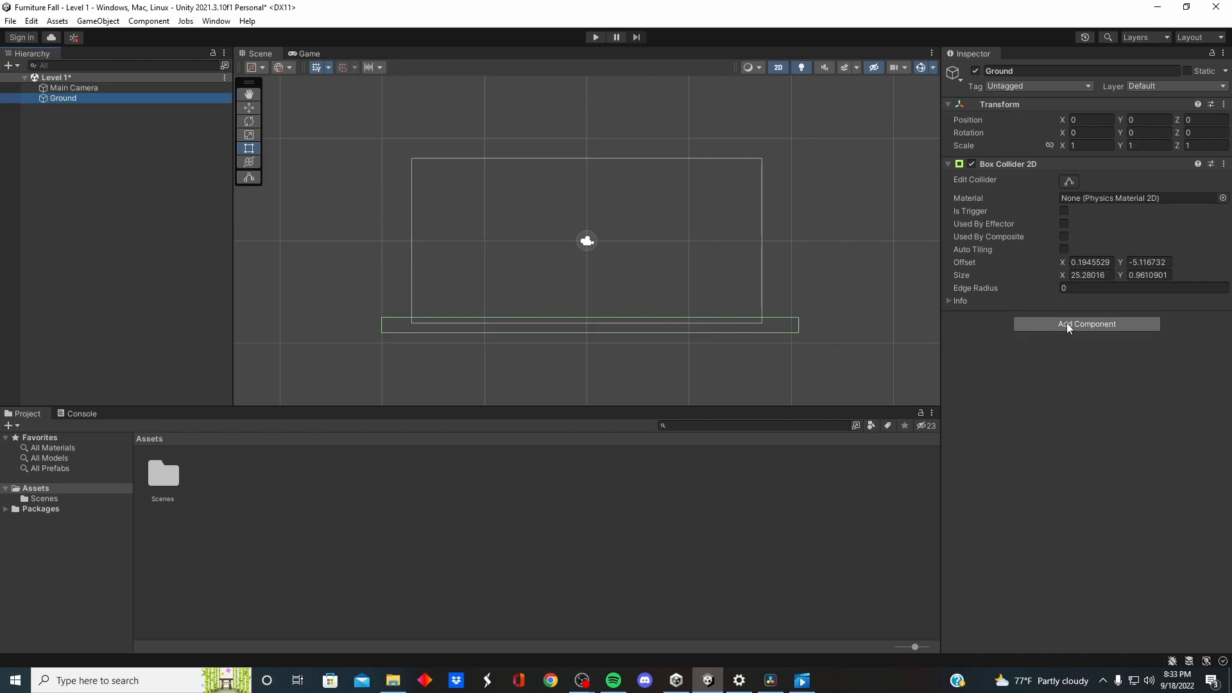
pyautogui.click(1086, 324)
pyautogui.write('b')
pyautogui.scroll(-2, 1107, 422)
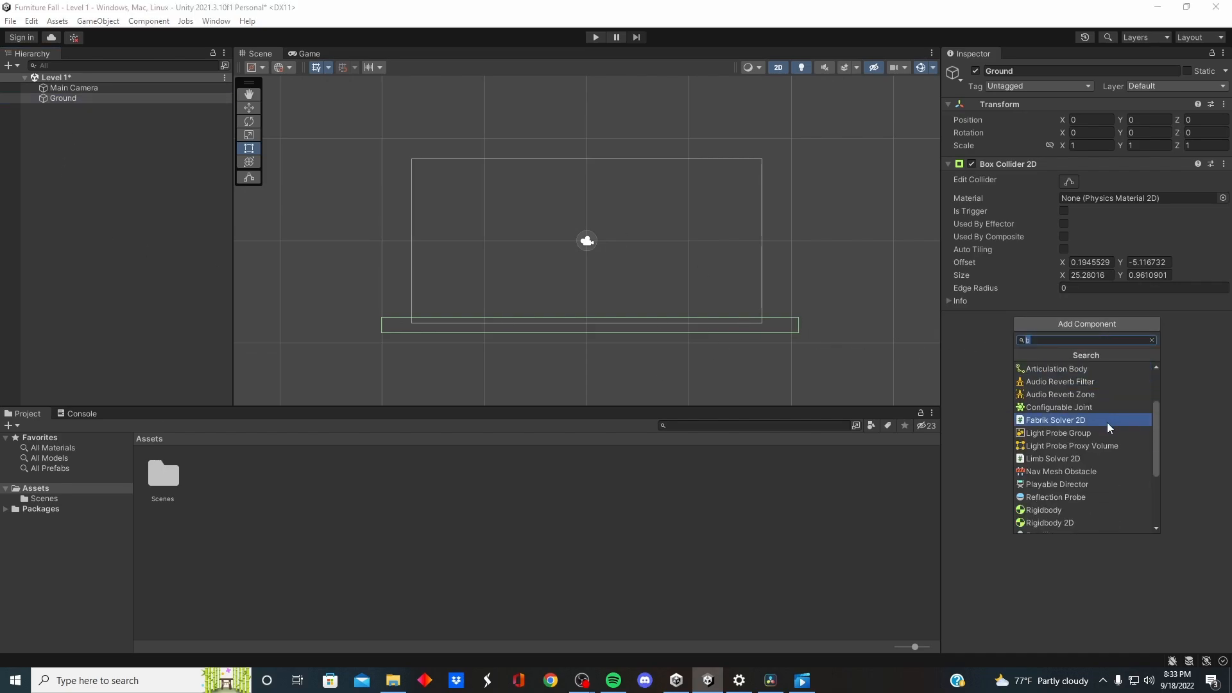
pyautogui.click(1082, 522)
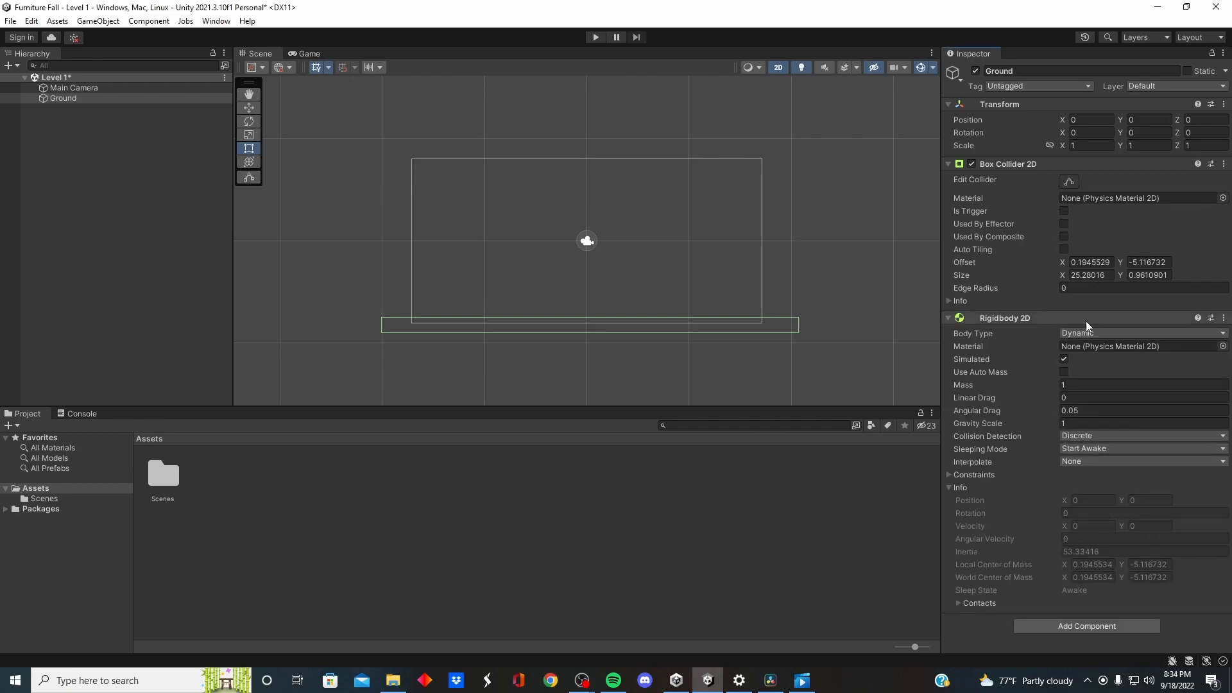
pyautogui.click(1095, 422)
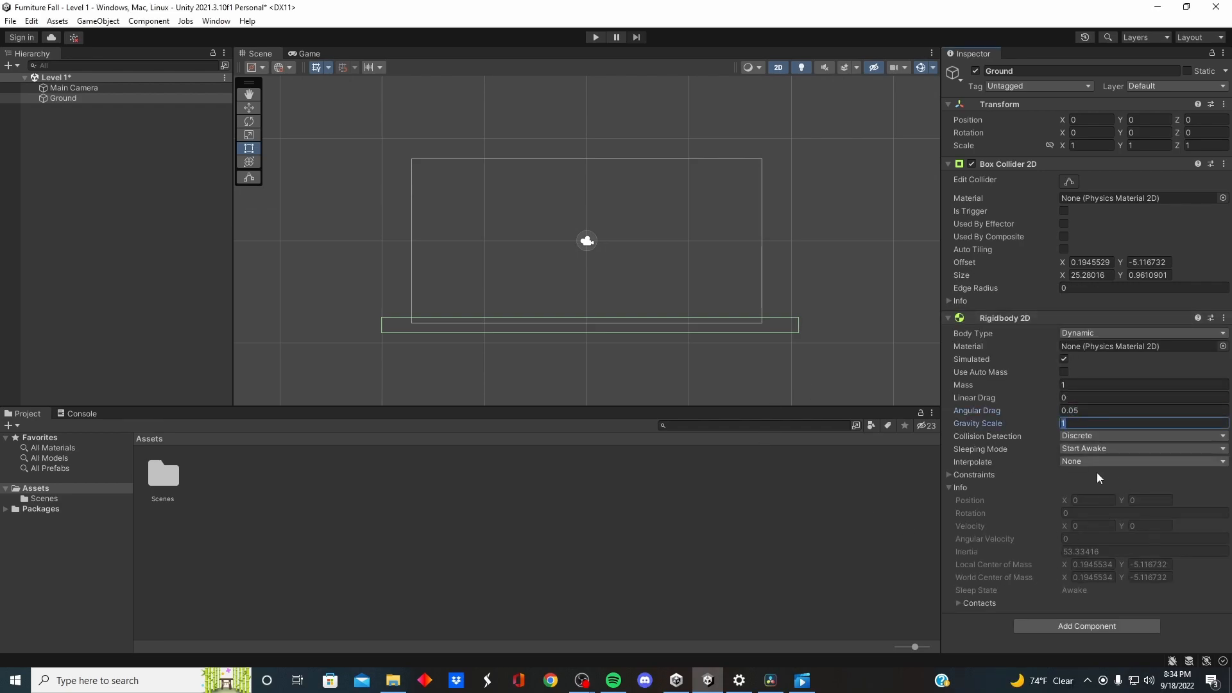
pyautogui.write('0')
pyautogui.click(426, 521)
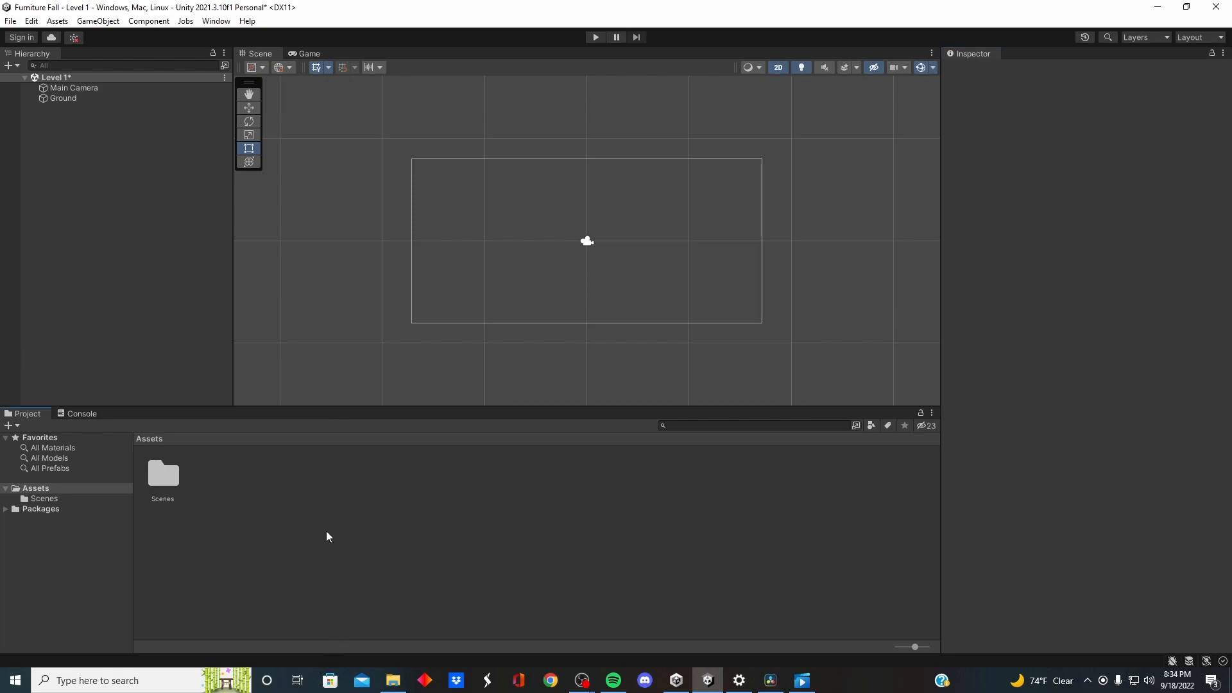
# Collapse the Ground's Rigidbody 2D settings and add a Sprite Renderer component to the object
pyautogui.click(77, 98)
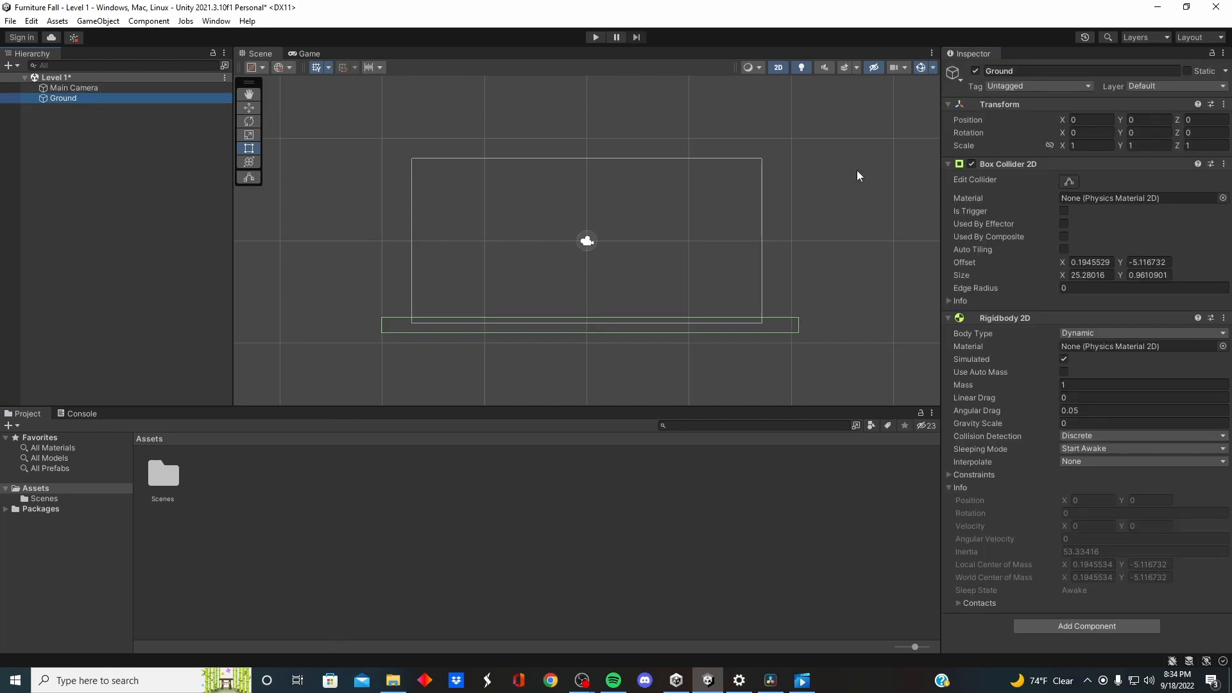
pyautogui.click(949, 316)
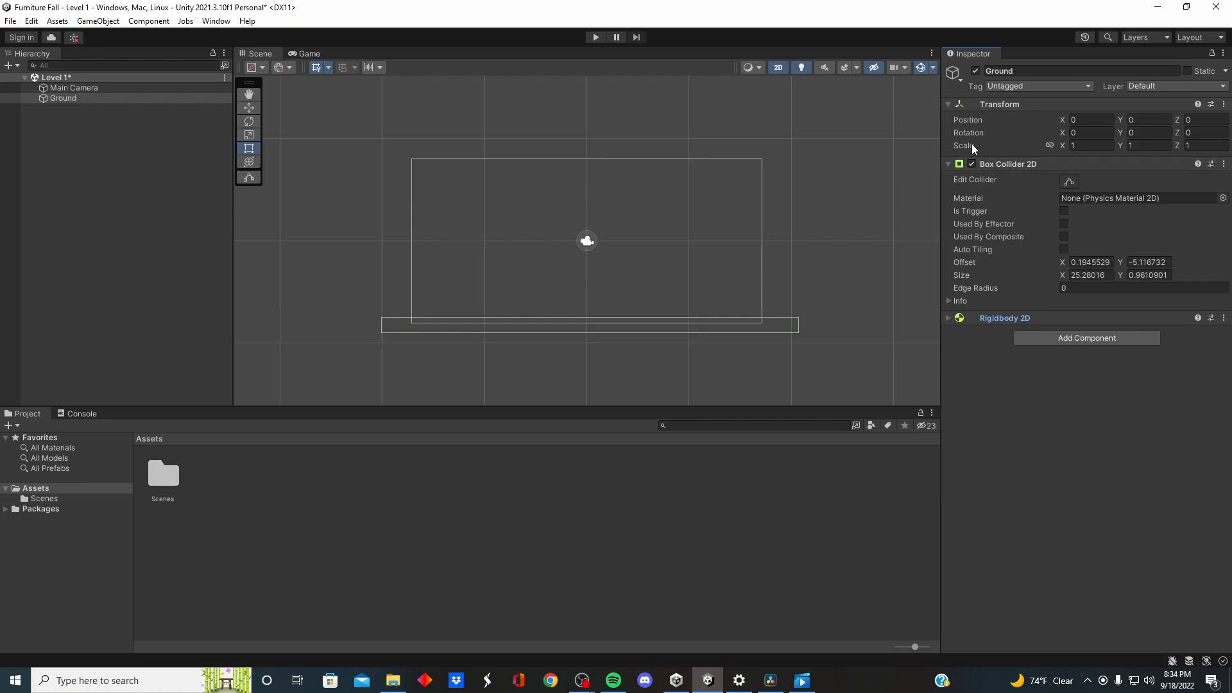
pyautogui.click(1115, 339)
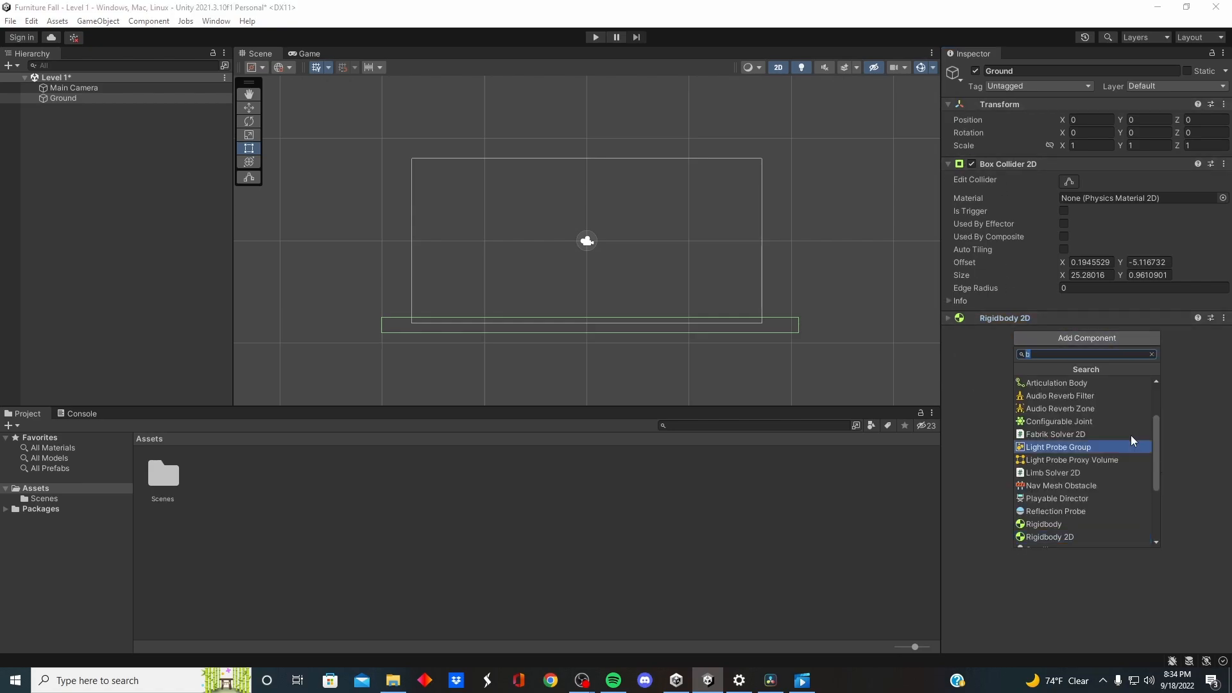
pyautogui.press('BackSpace')
pyautogui.write('sp')
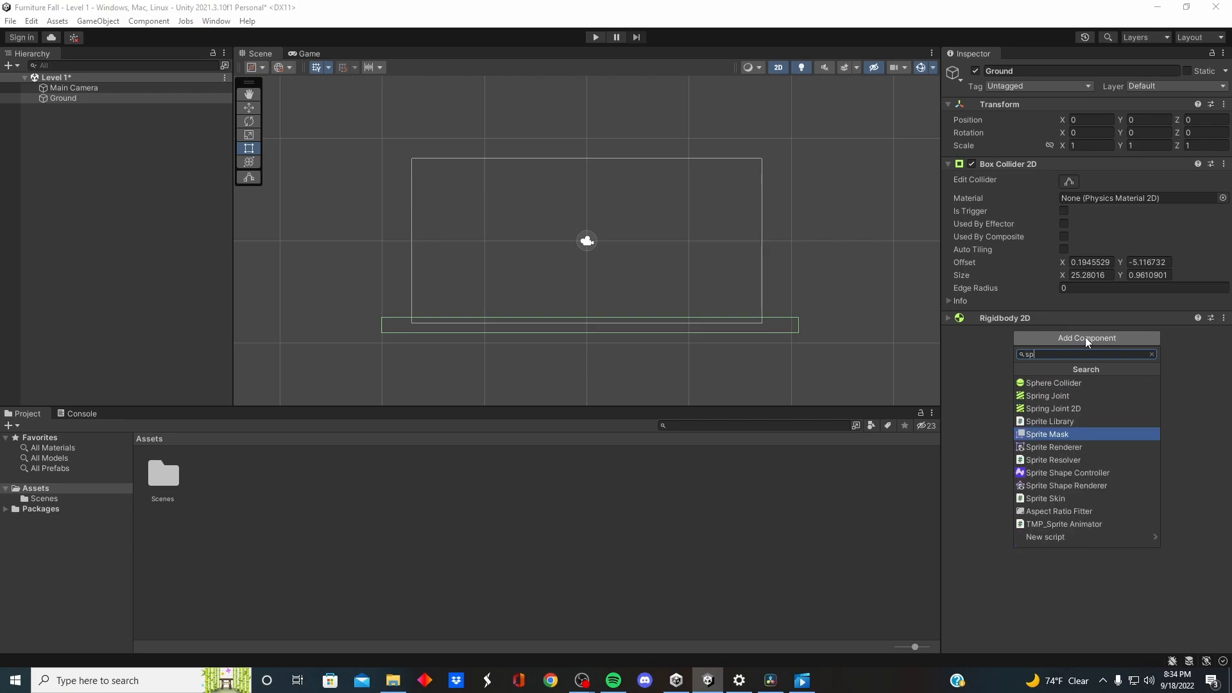
pyautogui.click(1085, 446)
# Browse the available sprites without choosing one, and set the Sprite Renderer's material to FrameDebuggerRenderTargetDisplay
pyautogui.click(1222, 347)
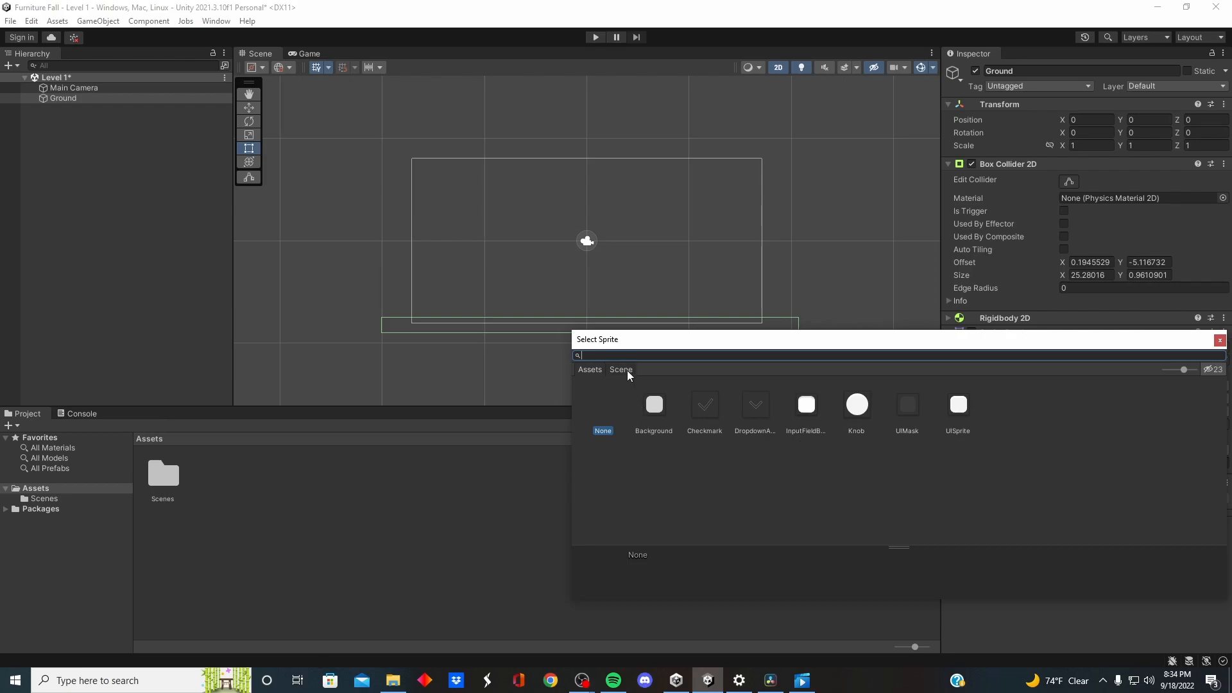
pyautogui.click(1219, 340)
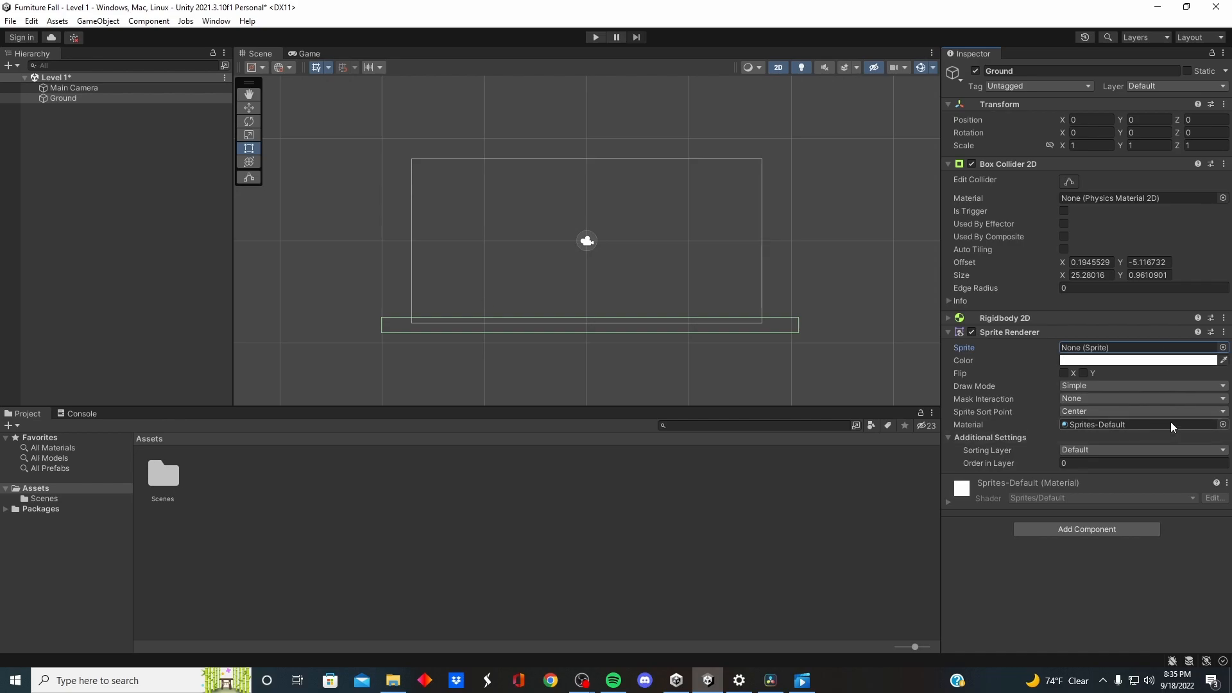
pyautogui.click(1222, 424)
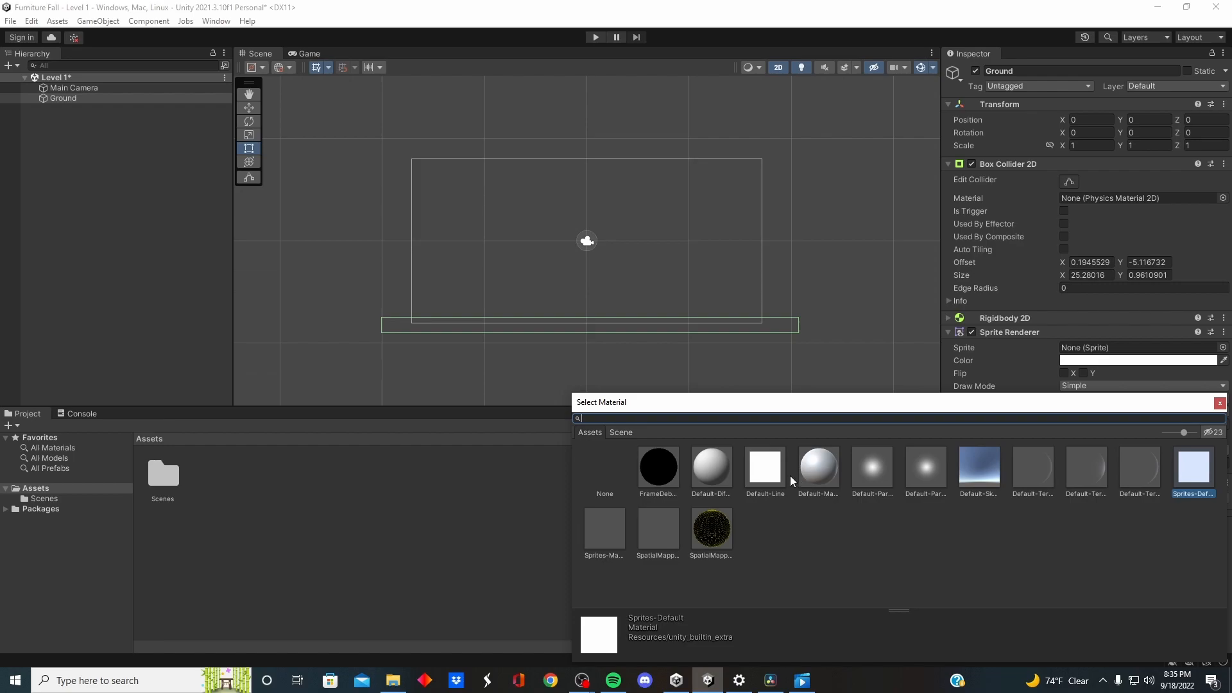
pyautogui.click(664, 472)
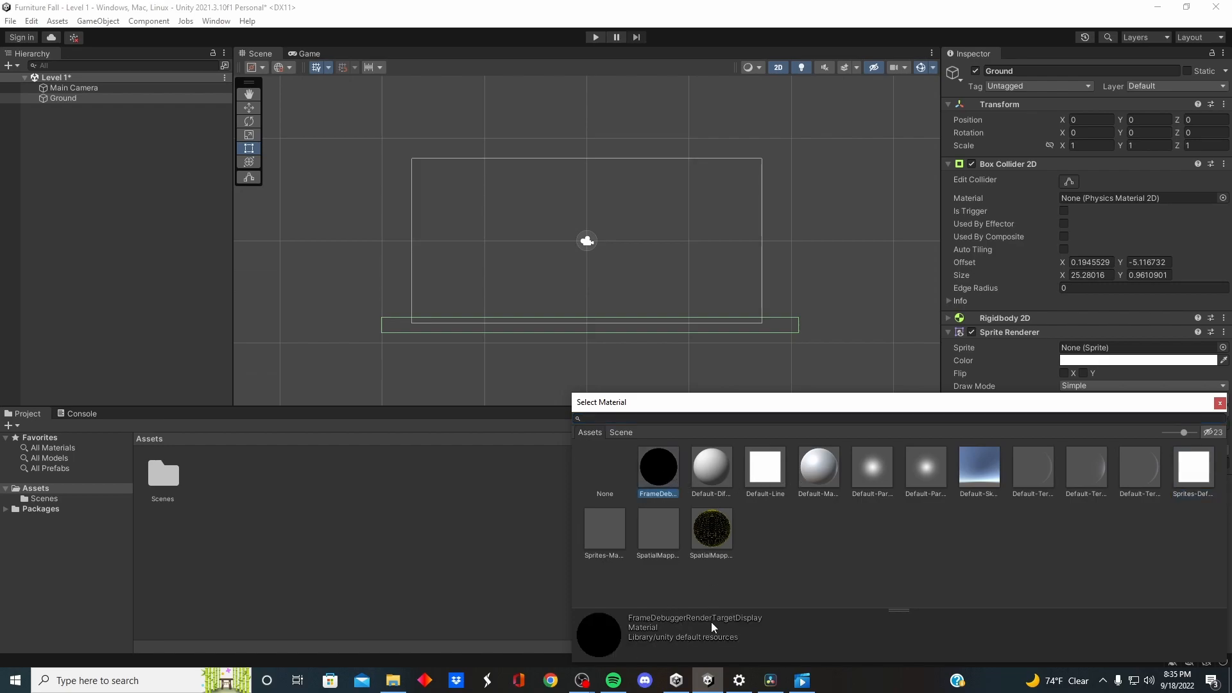
pyautogui.click(429, 525)
# Play-test the level with the Ground's new material, stop play mode and reselect Ground to inspect its components
pyautogui.scroll(-1, 522, 347)
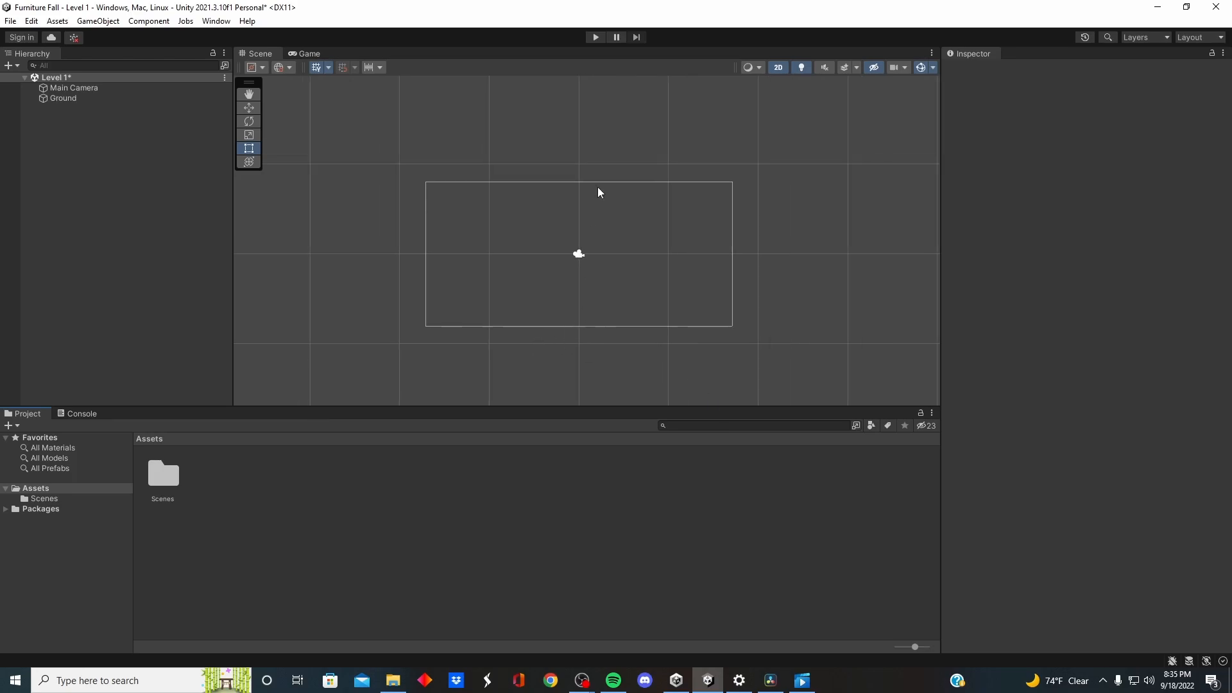
pyautogui.click(595, 38)
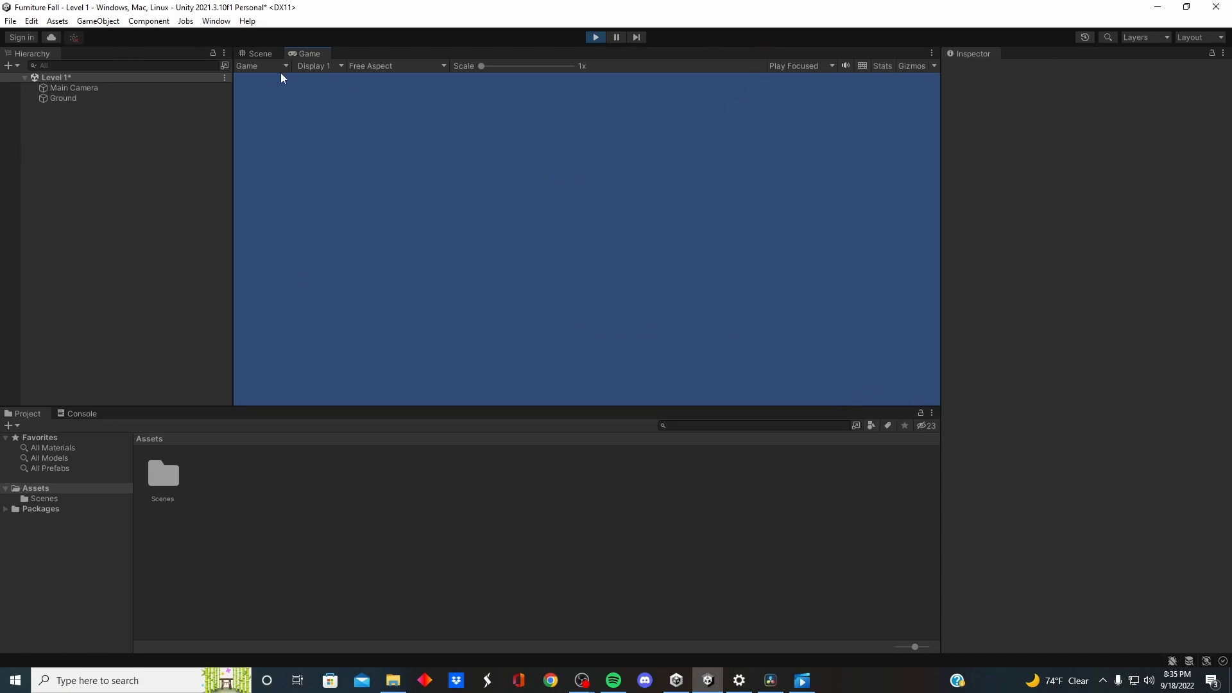
pyautogui.click(595, 37)
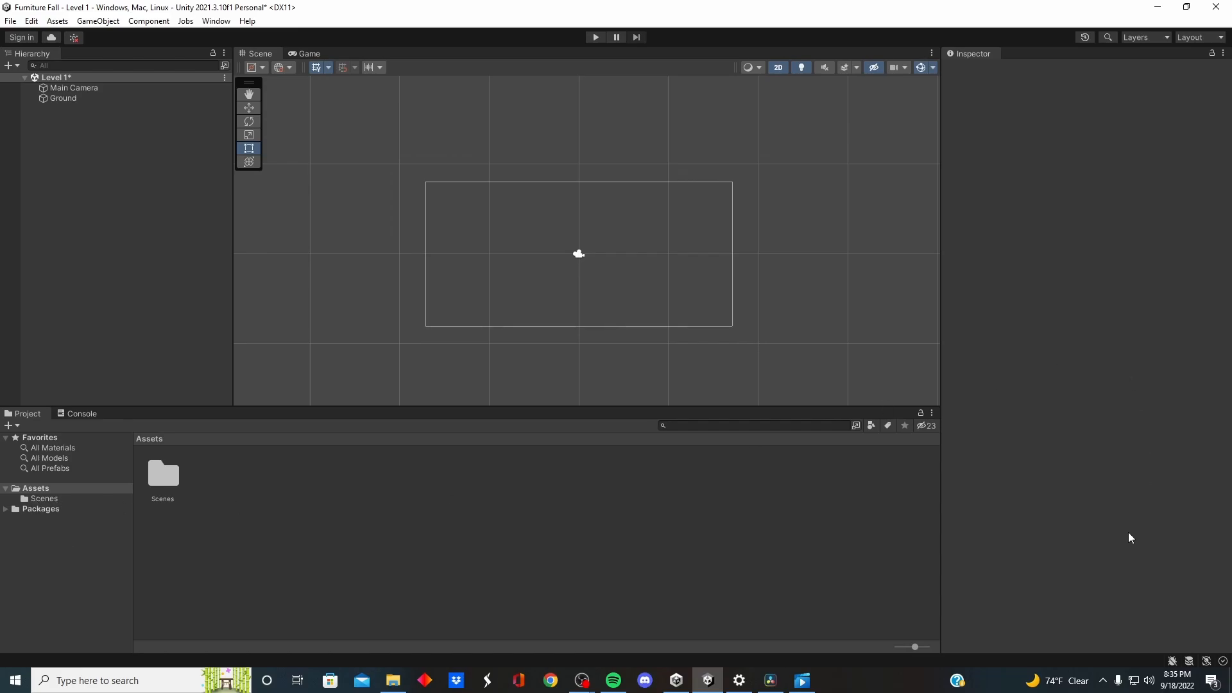
pyautogui.click(79, 98)
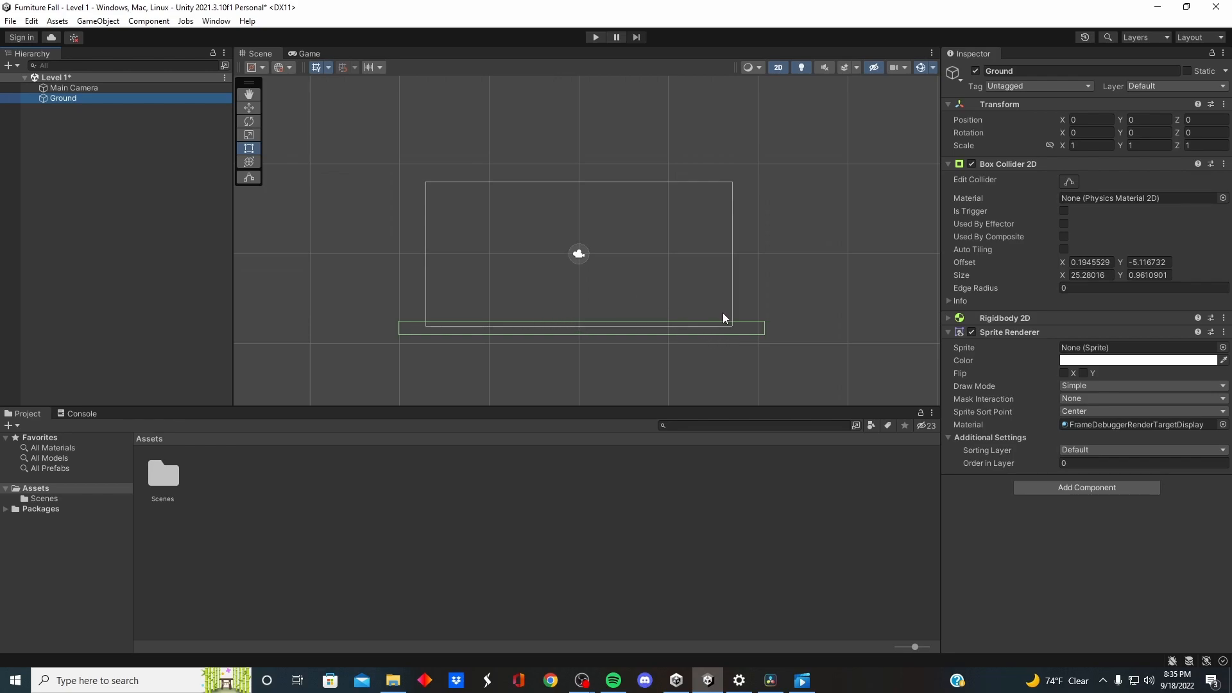
pyautogui.rightClick(172, 114)
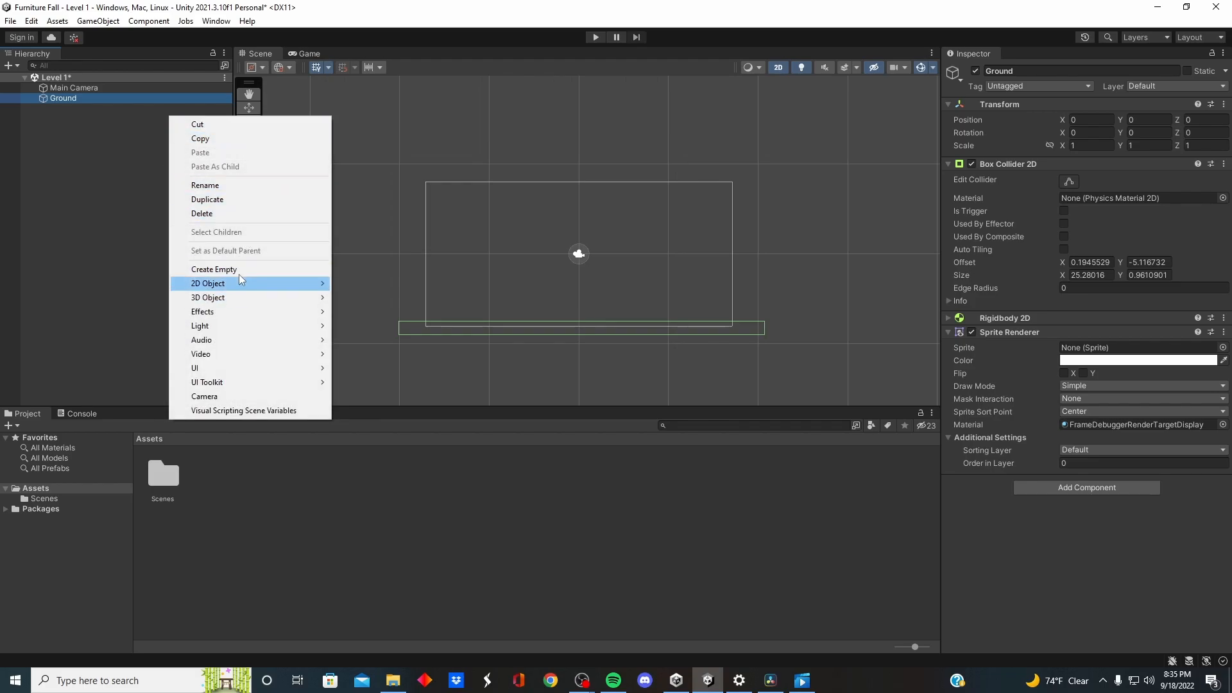
pyautogui.moveTo(253, 279)
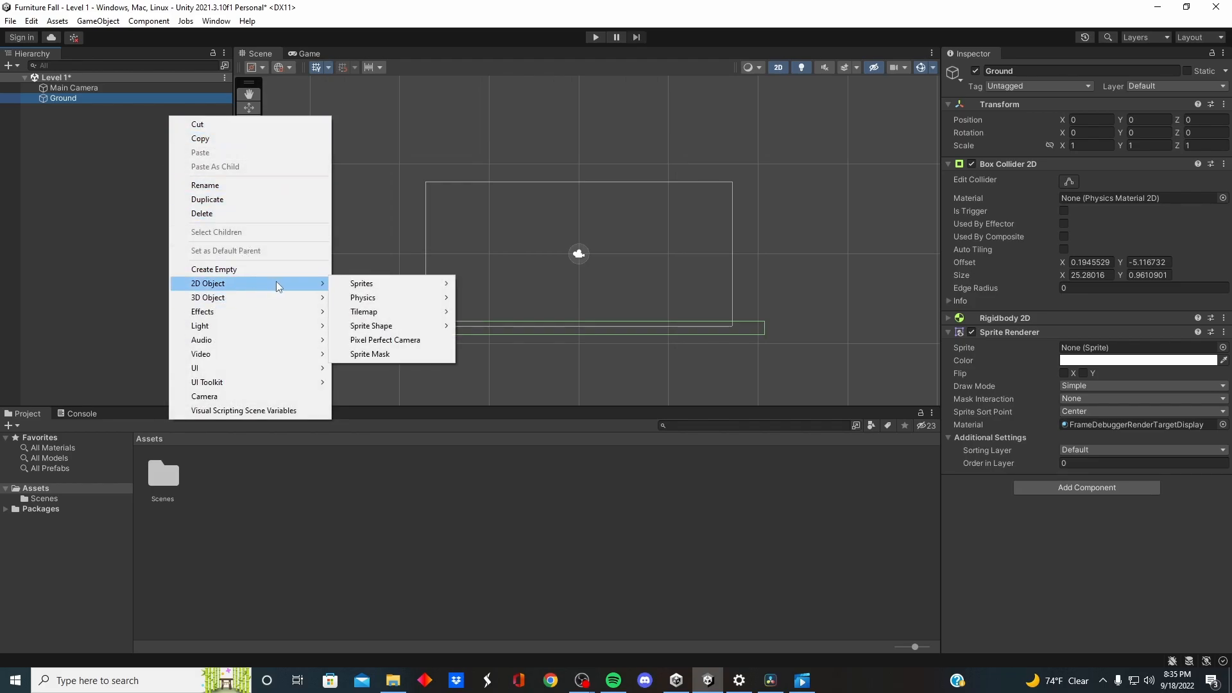
pyautogui.moveTo(403, 283)
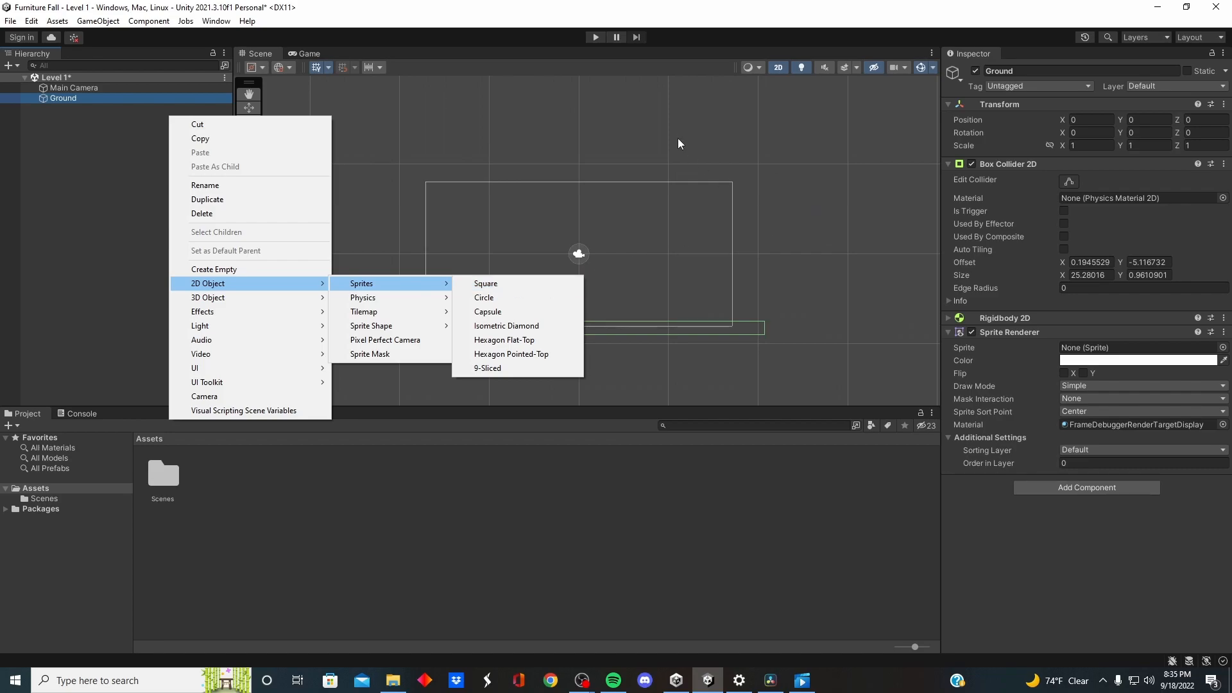
pyautogui.click(417, 224)
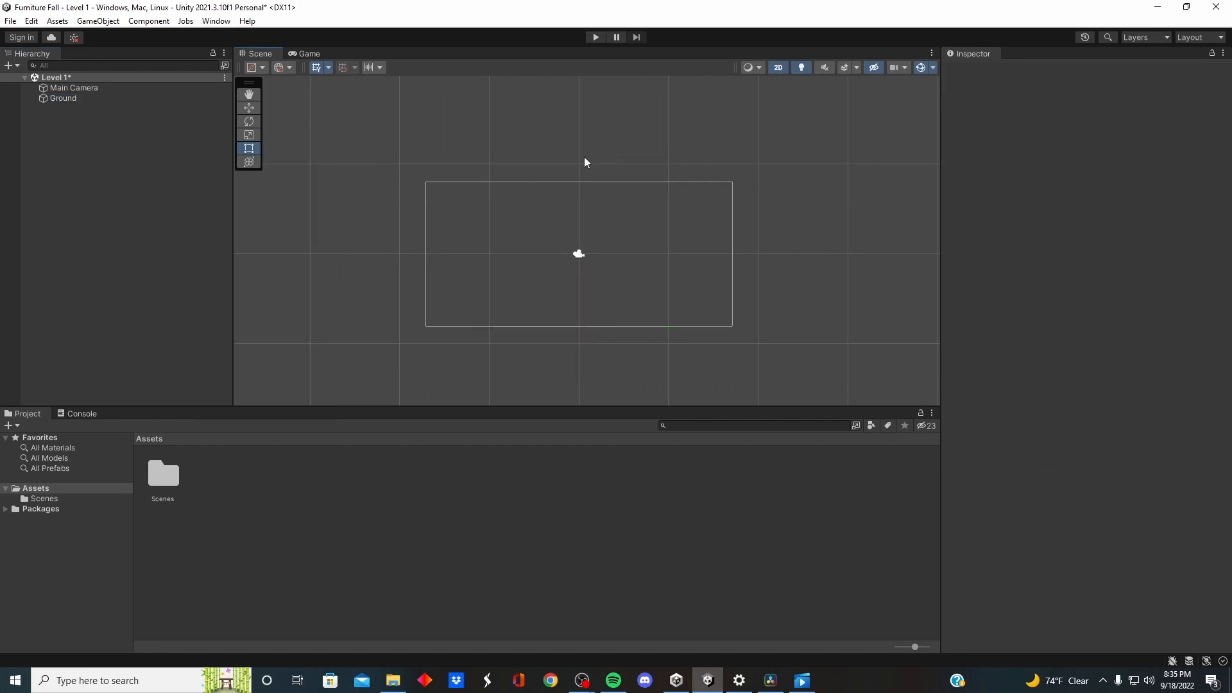
# Delete the Ground object from the Level 1 scene
pyautogui.rightClick(71, 98)
pyautogui.click(137, 126)
pyautogui.click(83, 99)
pyautogui.rightClick(83, 98)
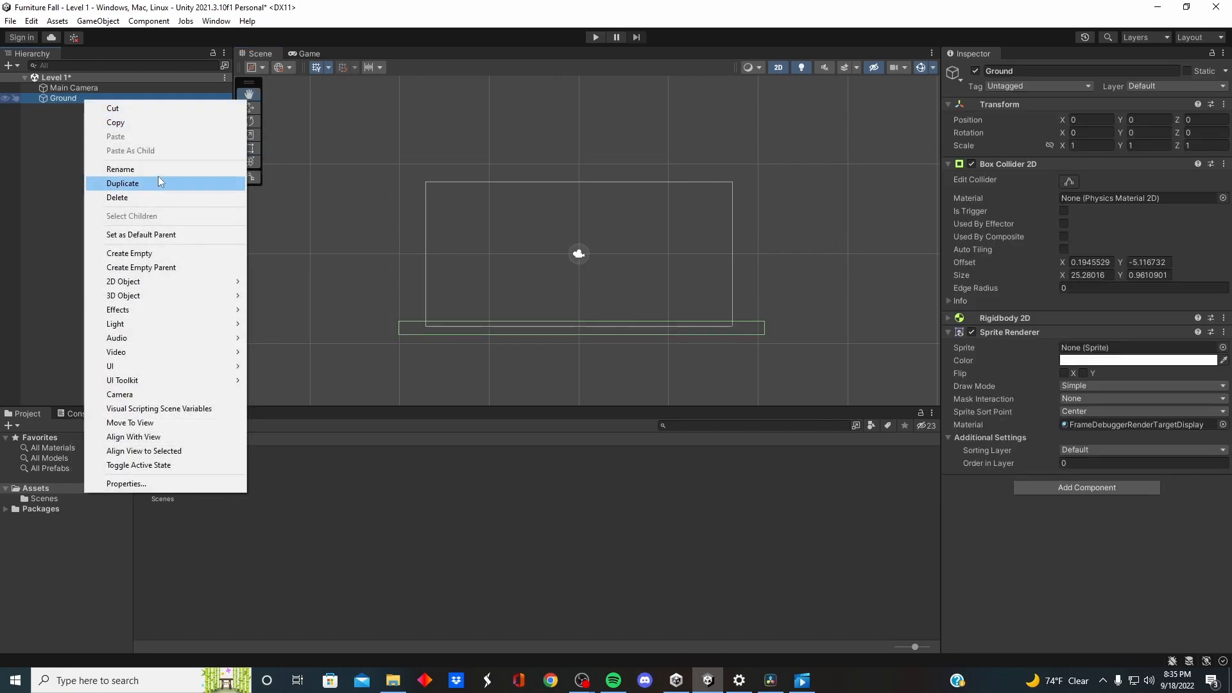
pyautogui.click(157, 198)
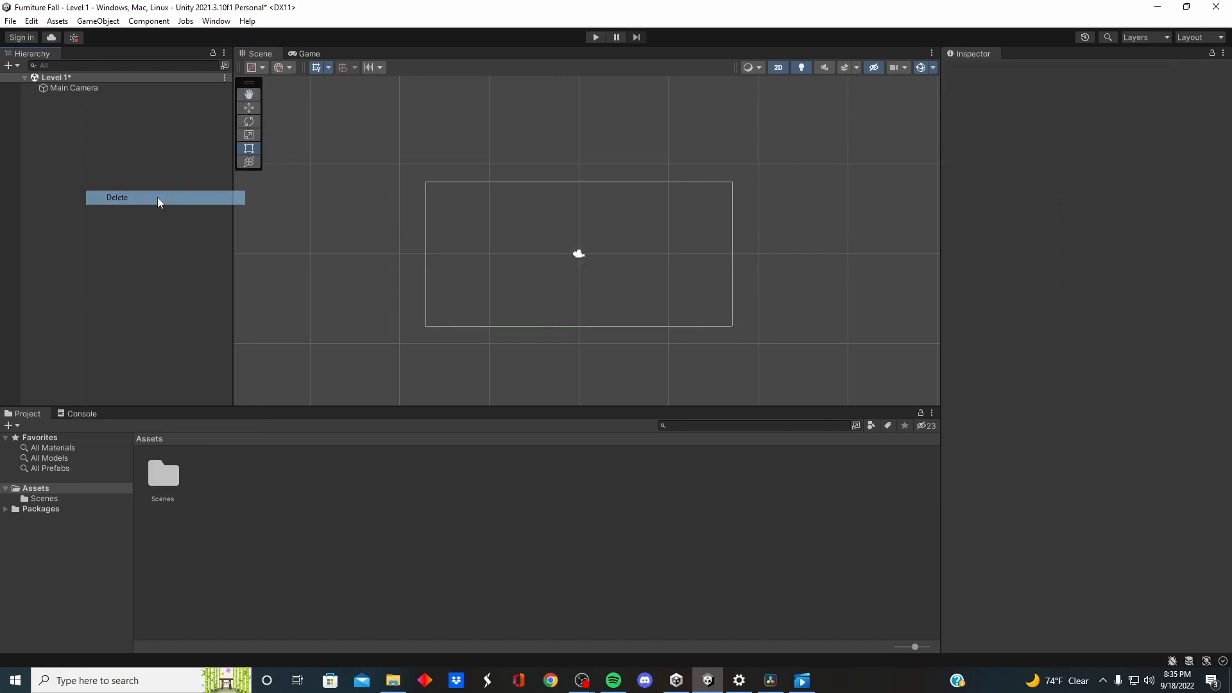
# Create a 2D Square sprite object at the root of the Level 1 scene
pyautogui.click(135, 88)
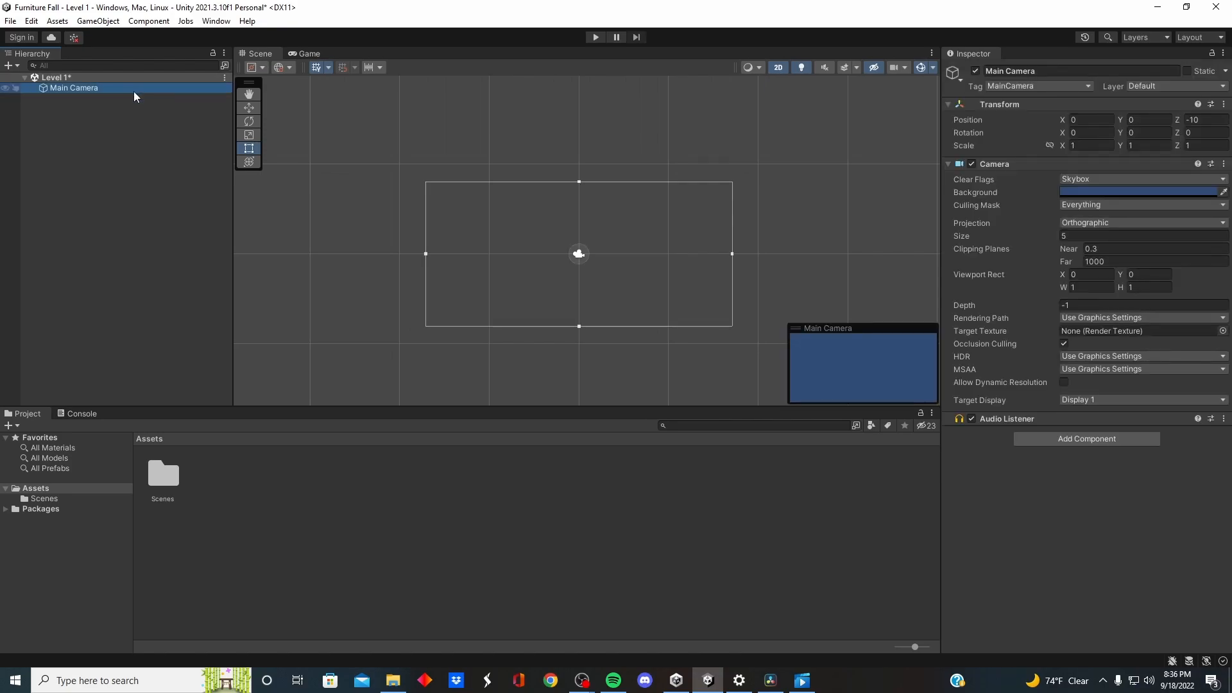
pyautogui.click(116, 140)
pyautogui.rightClick(118, 113)
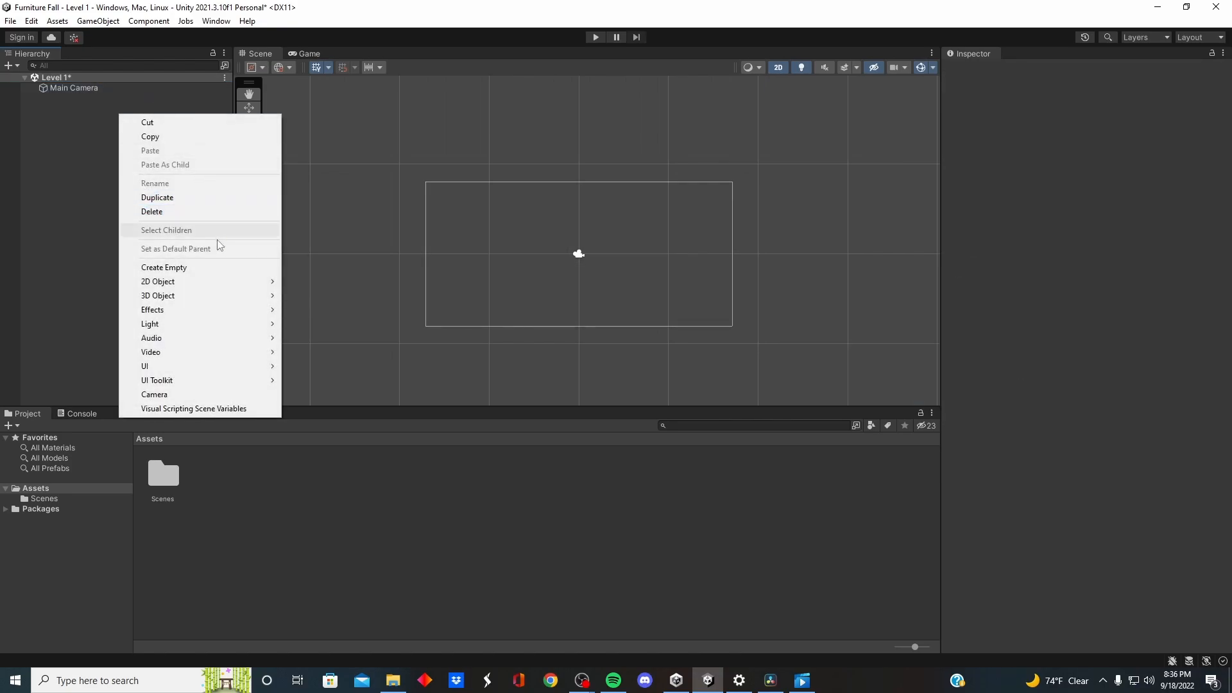
pyautogui.moveTo(217, 288)
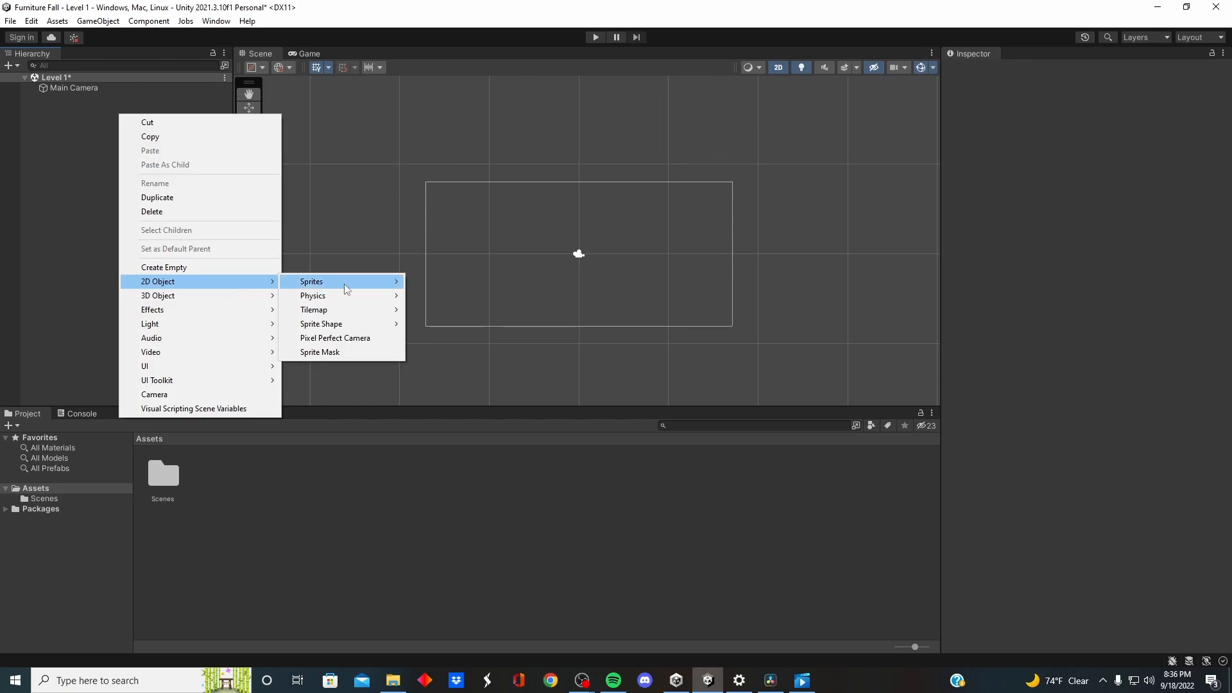
pyautogui.moveTo(344, 284)
pyautogui.click(443, 281)
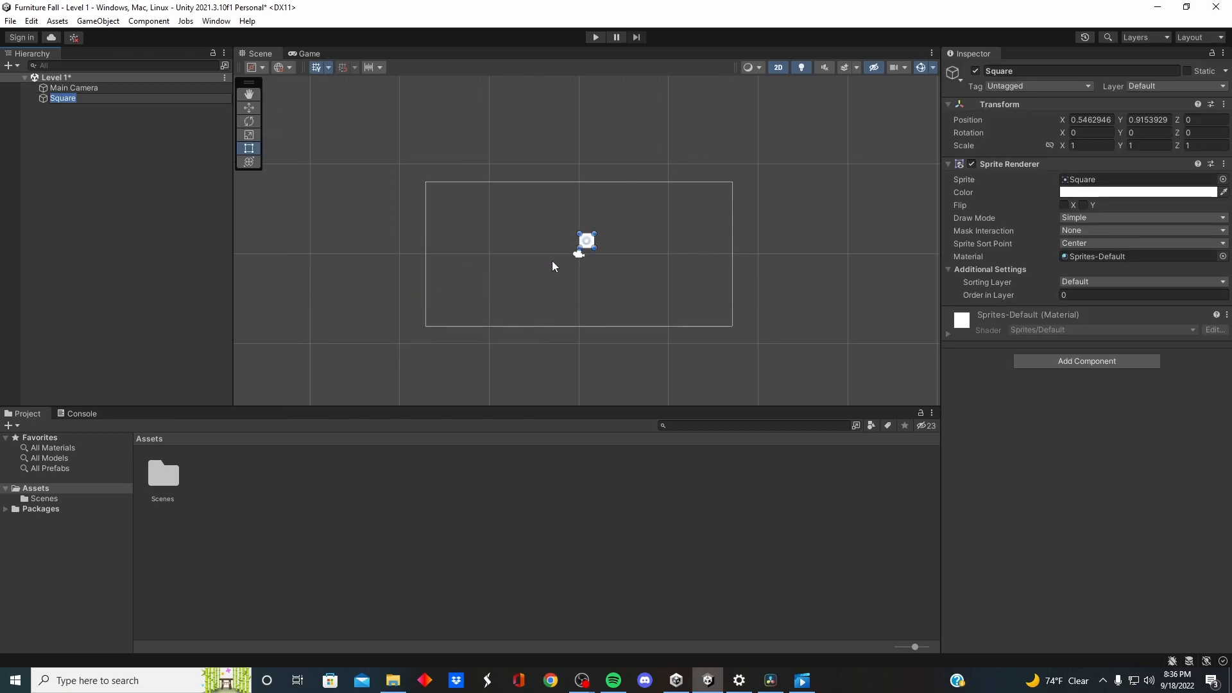
# Move and stretch the square into a strip about 23.7 by 0.96 units along the lower edge of the camera frame
pyautogui.click(587, 241)
pyautogui.moveTo(589, 243); pyautogui.dragTo(406, 333)
pyautogui.moveTo(563, 333); pyautogui.dragTo(750, 332)
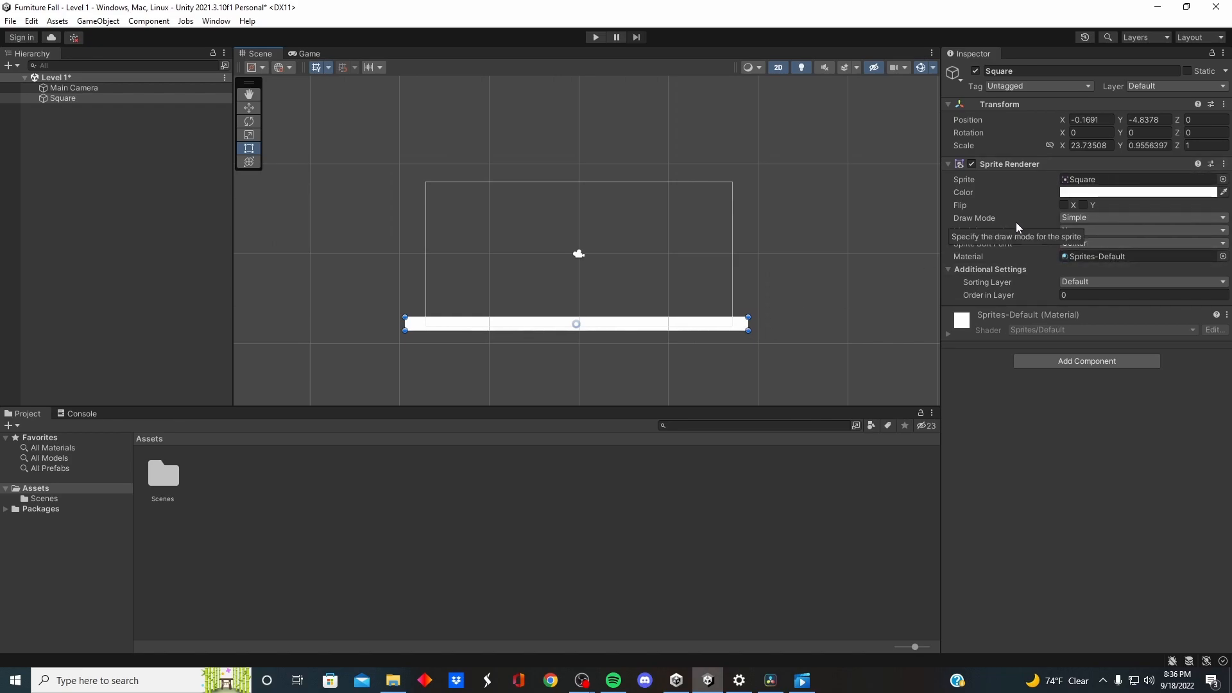
pyautogui.click(948, 270)
pyautogui.click(948, 267)
pyautogui.click(949, 267)
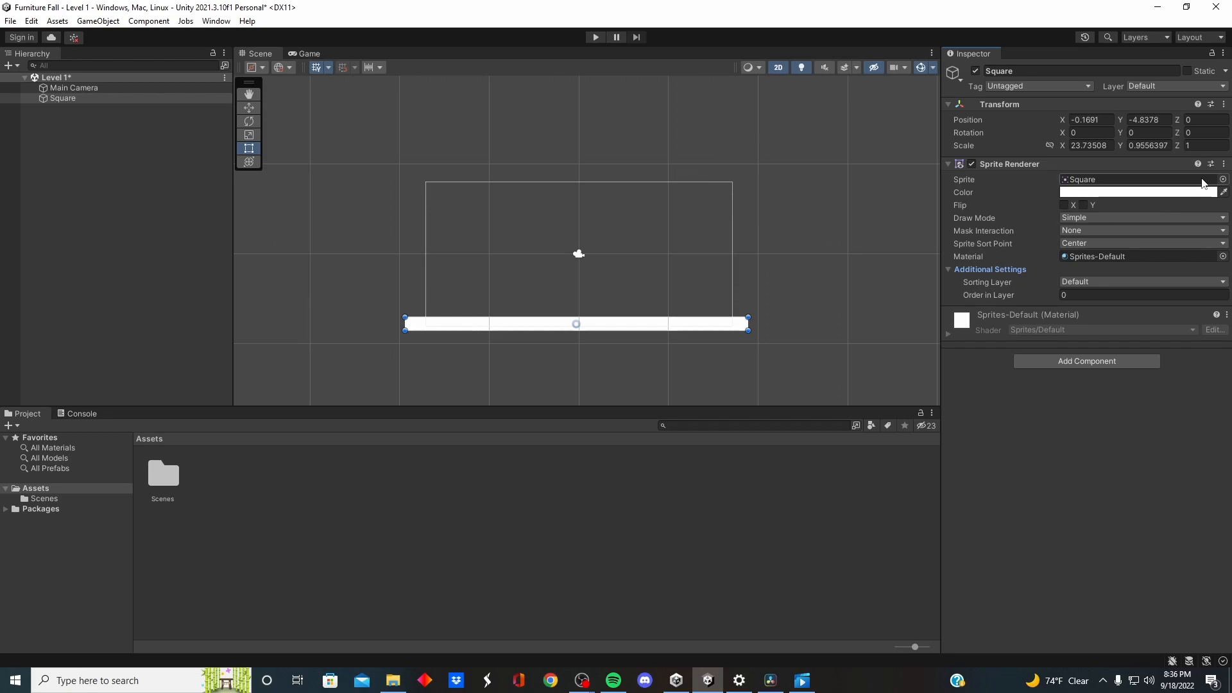
# Set the square's Sprite Renderer color to dark red, hex 820000
pyautogui.click(1224, 192)
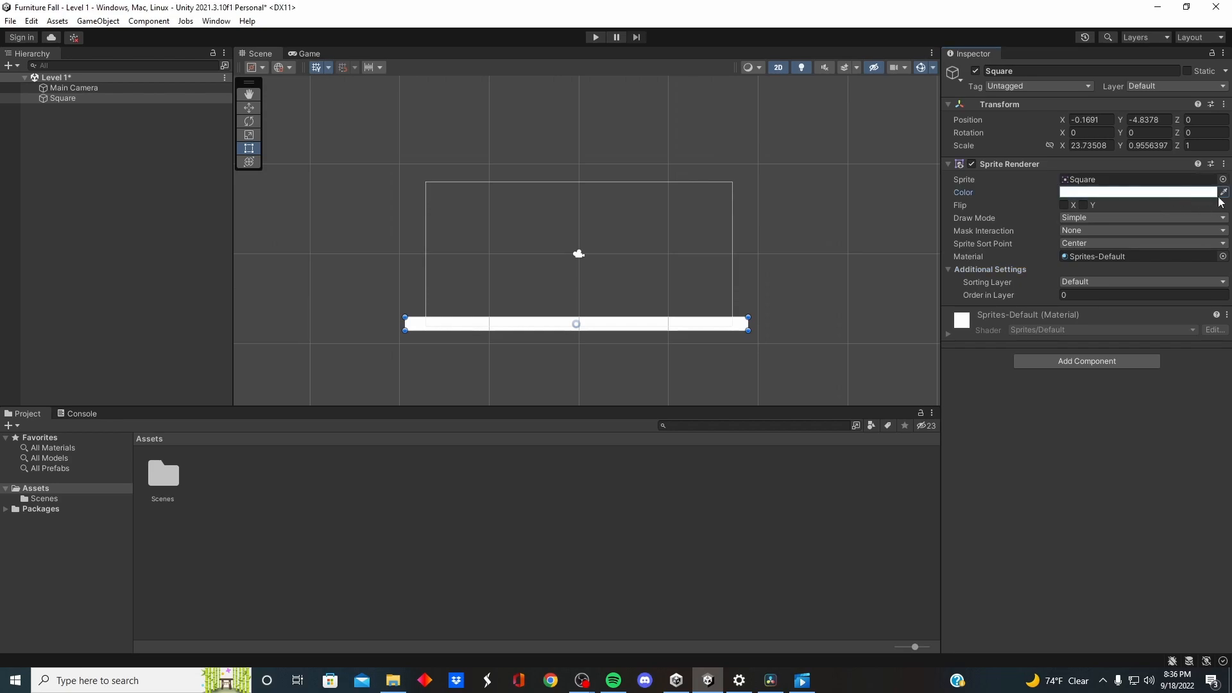
pyautogui.click(1157, 189)
pyautogui.click(1156, 192)
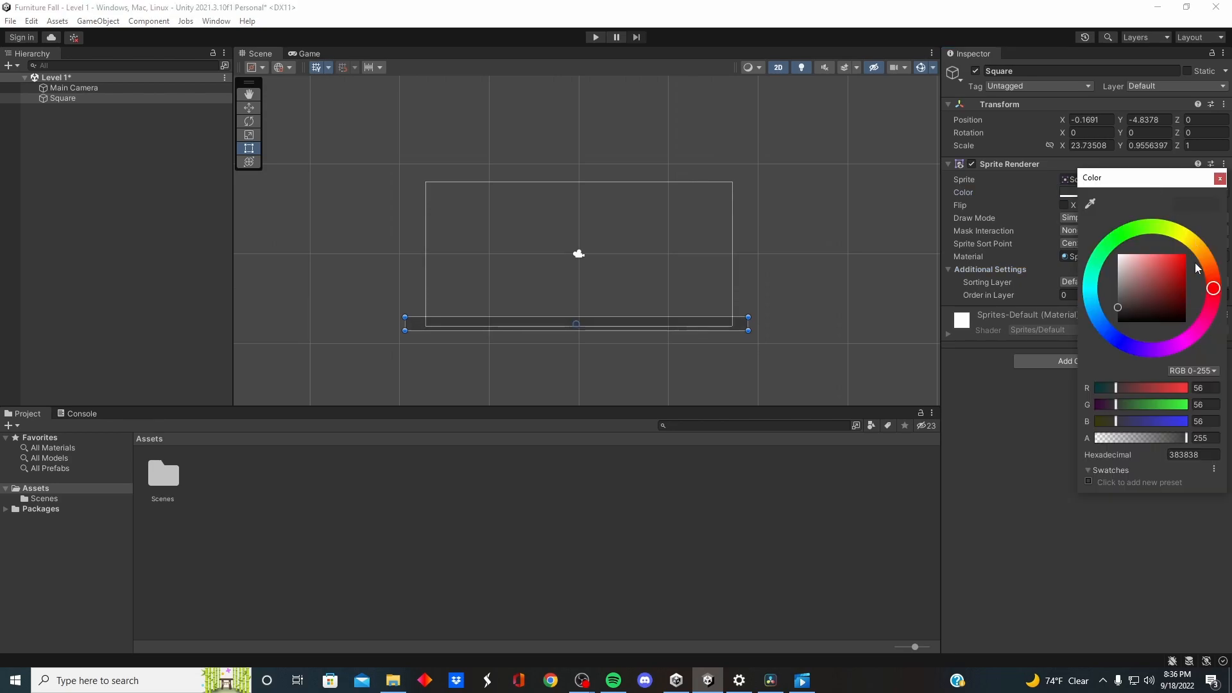
pyautogui.moveTo(1124, 306); pyautogui.dragTo(1216, 291)
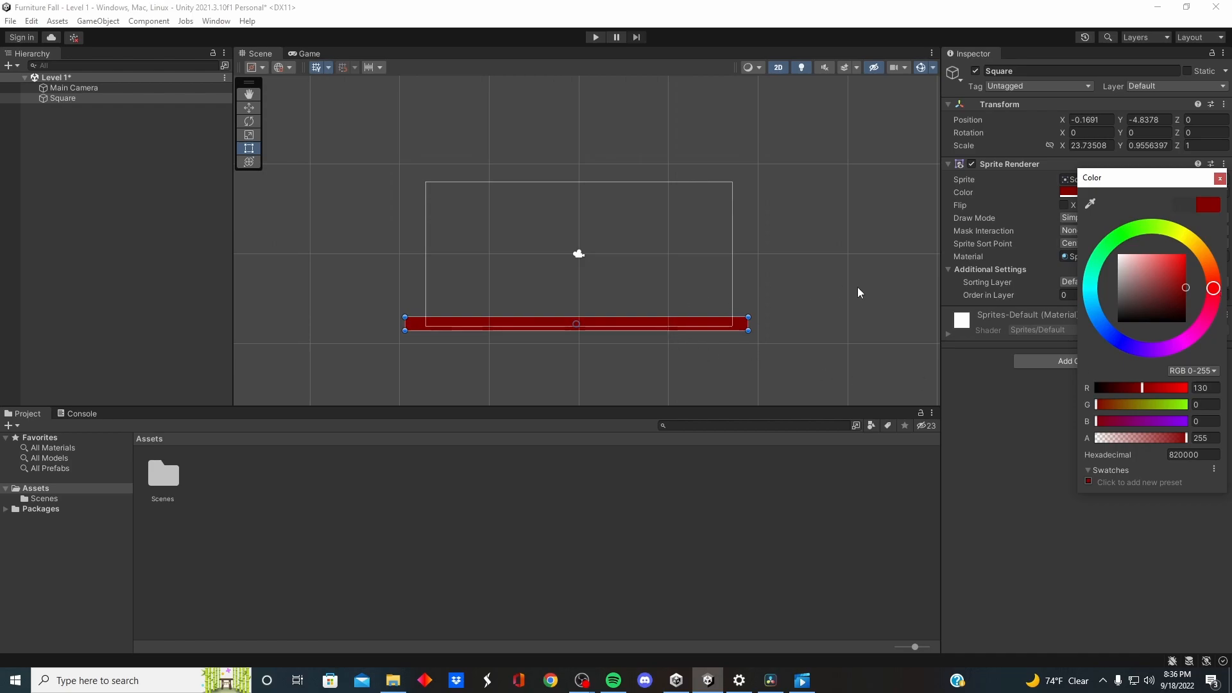
pyautogui.click(748, 264)
# Move the red strip slightly down to about X -0.04, Y -5.06 and deselect it
pyautogui.click(580, 327)
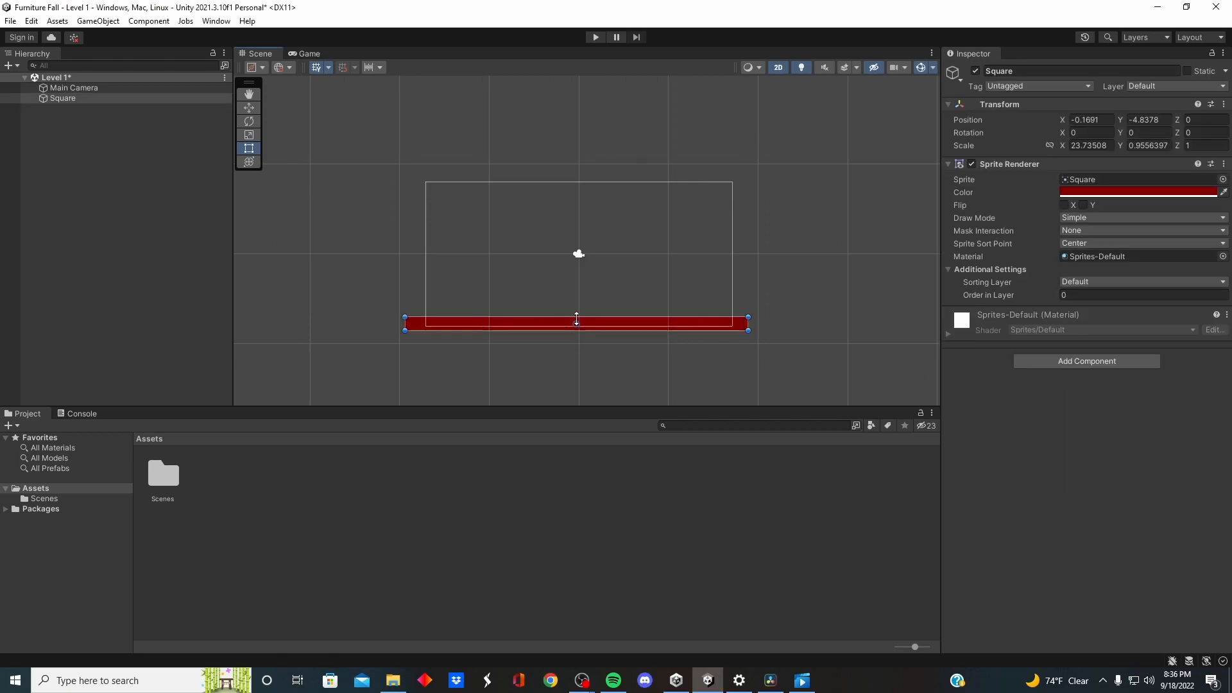
pyautogui.moveTo(576, 322); pyautogui.dragTo(580, 329)
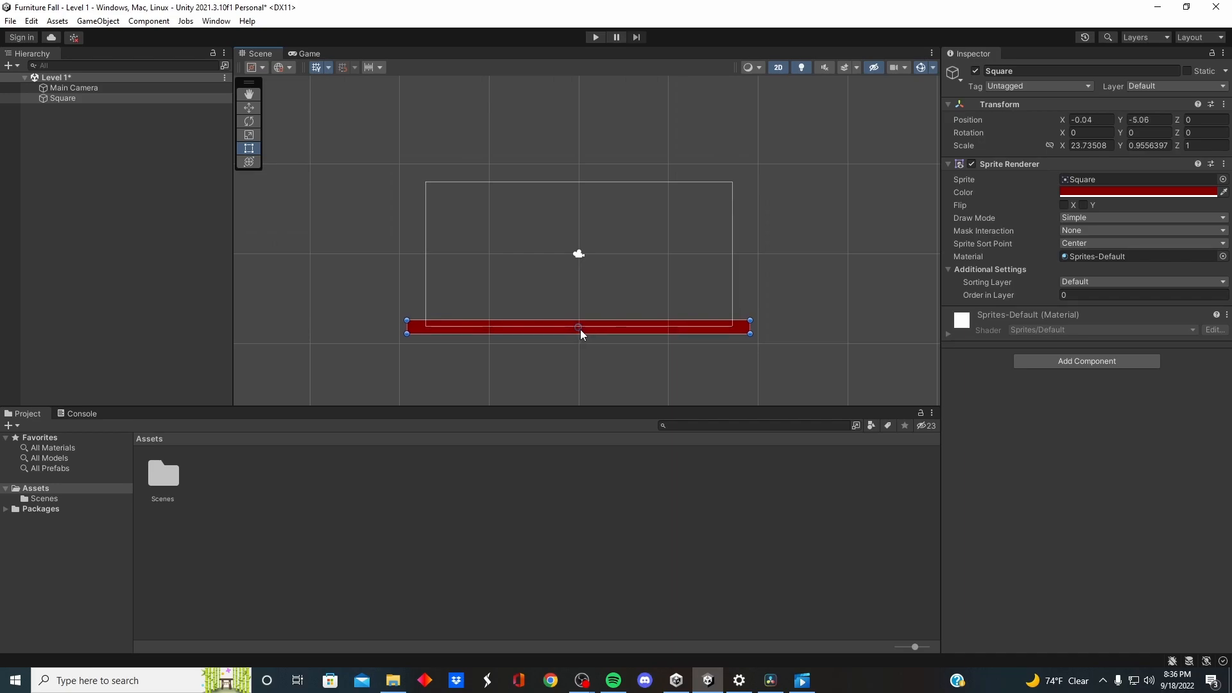
pyautogui.click(812, 324)
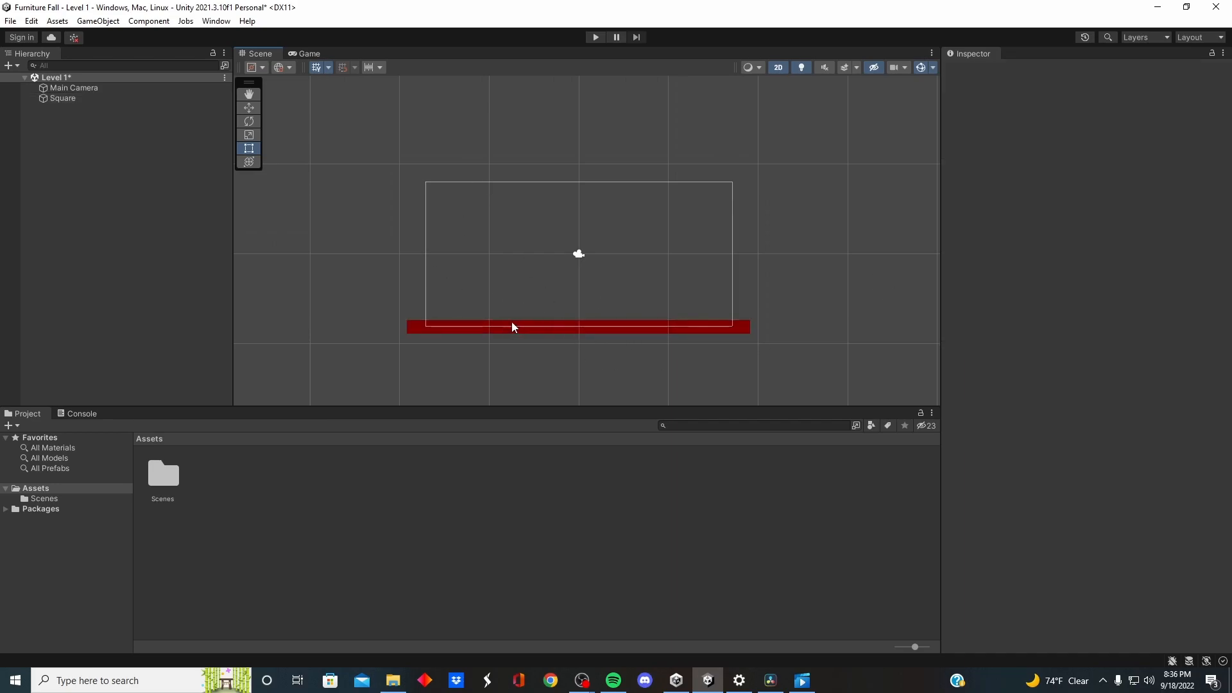
# Rename the Square object to Ground
pyautogui.click(101, 98)
pyautogui.rightClick(102, 97)
pyautogui.click(195, 168)
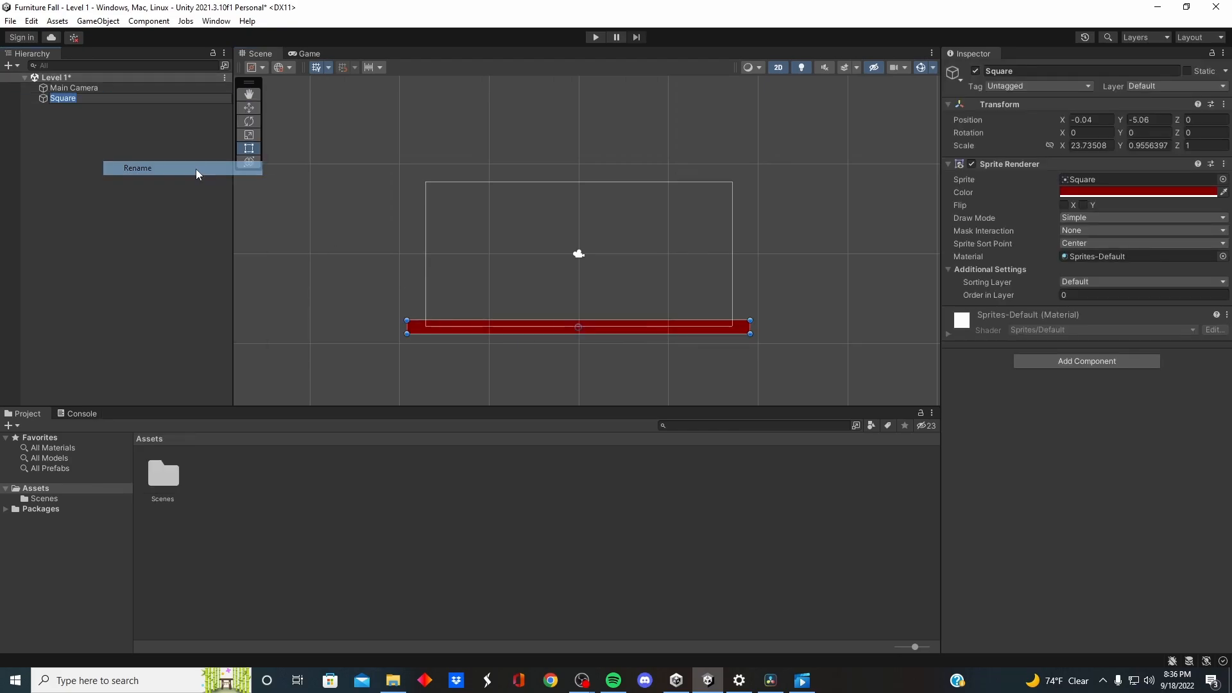
pyautogui.write('Ground')
pyautogui.press('Return')
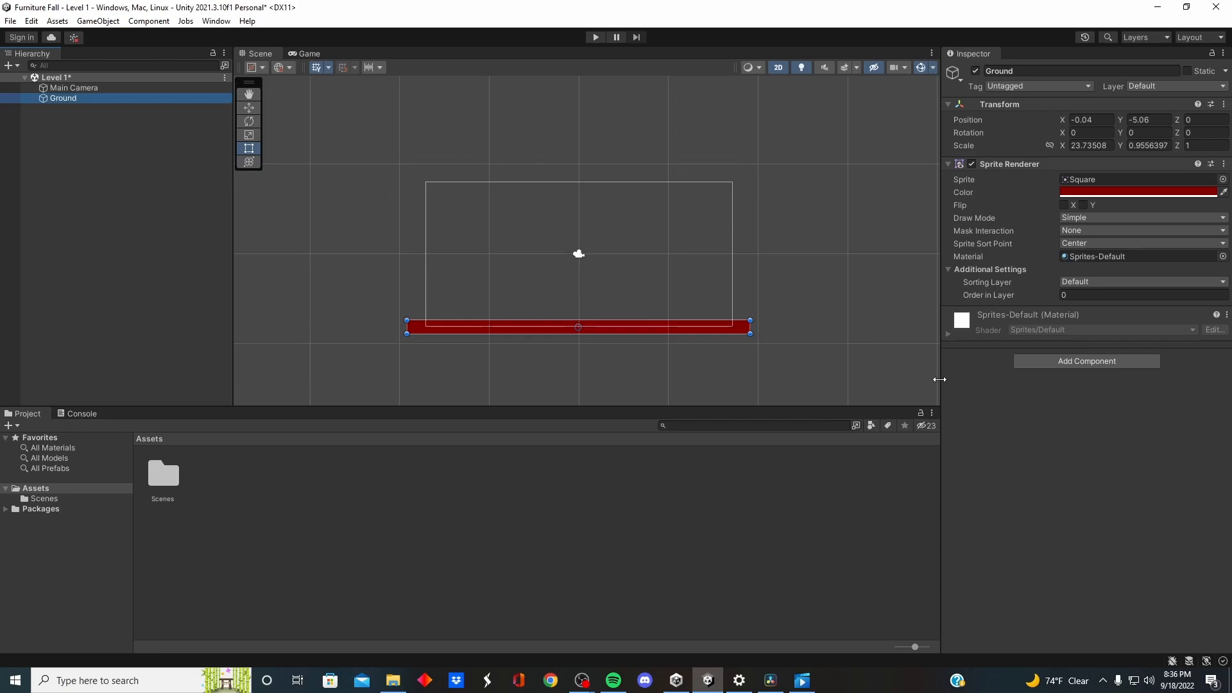
# Add a Rigidbody 2D component to the new Ground object
pyautogui.click(1086, 361)
pyautogui.write('sp')
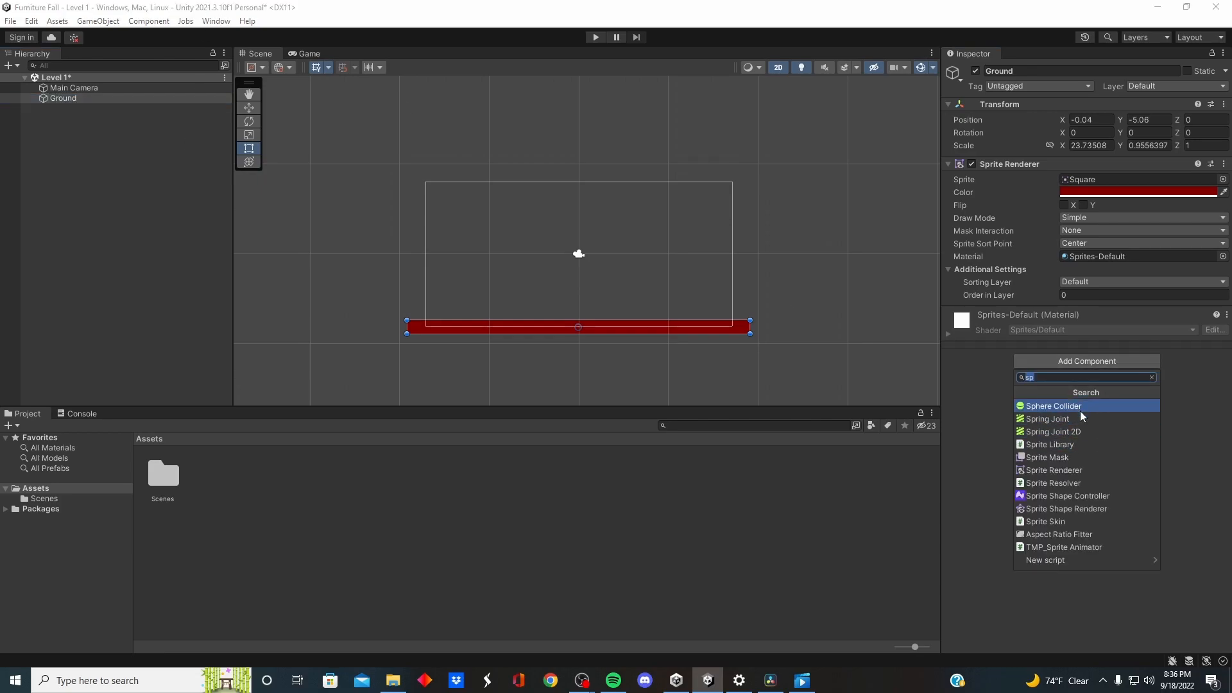
pyautogui.press('BackSpace')
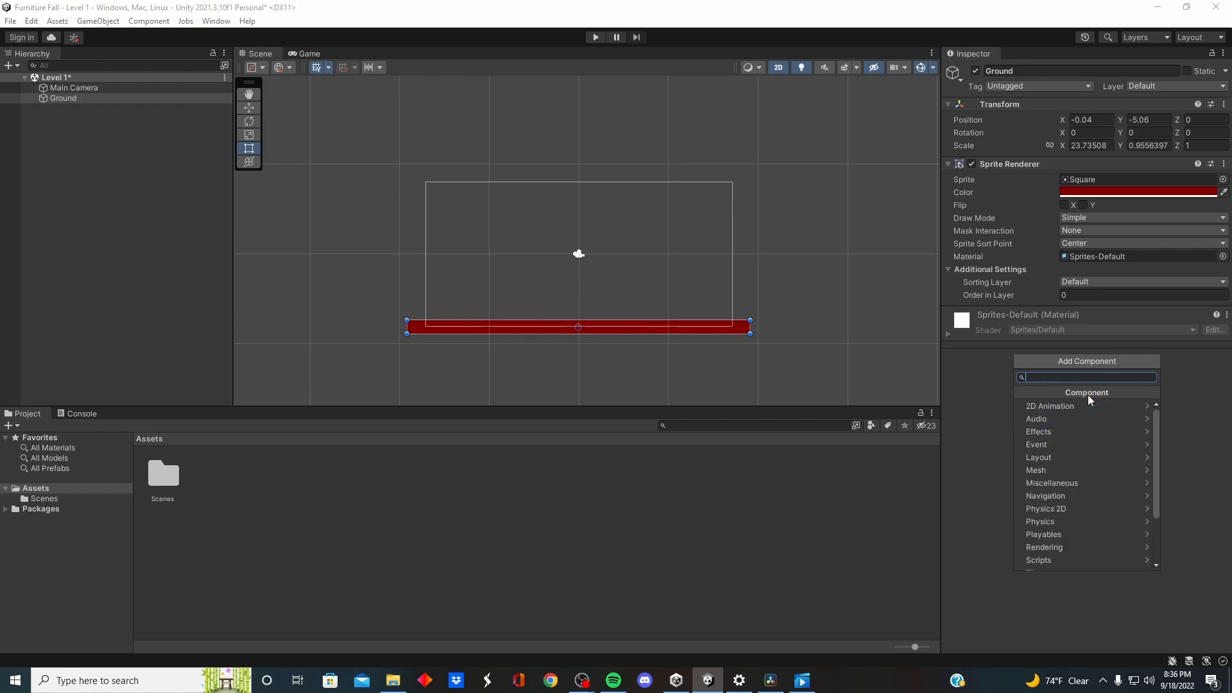
pyautogui.write('rig')
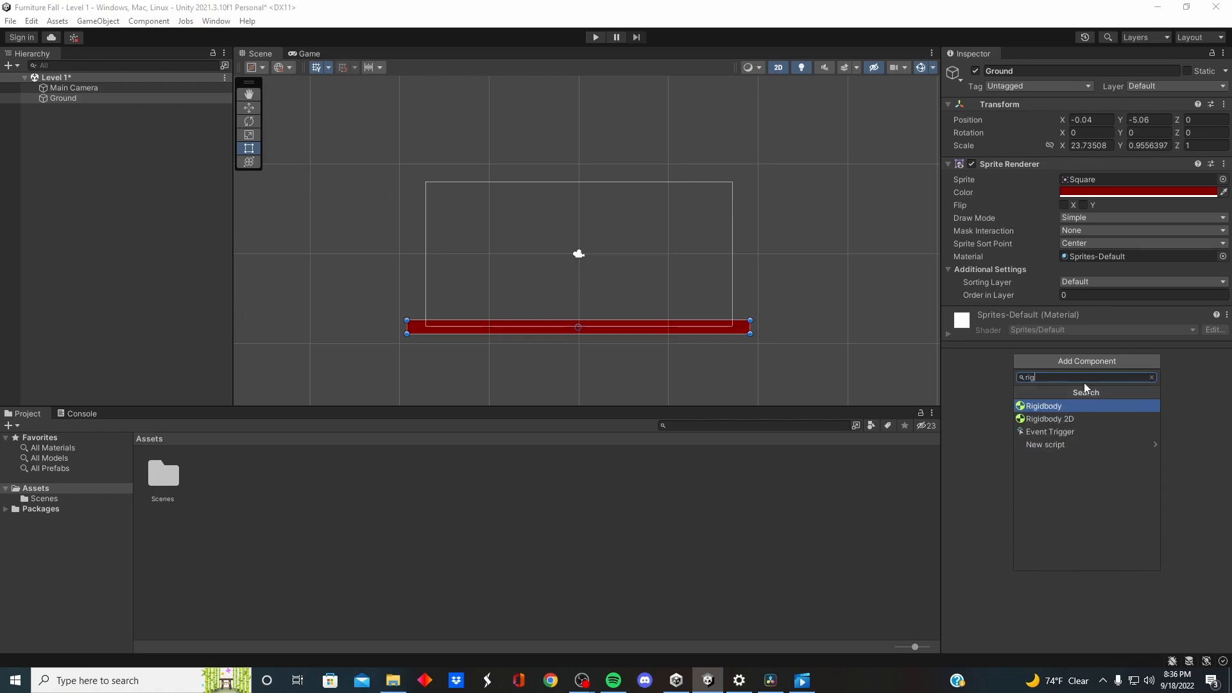
pyautogui.click(1067, 418)
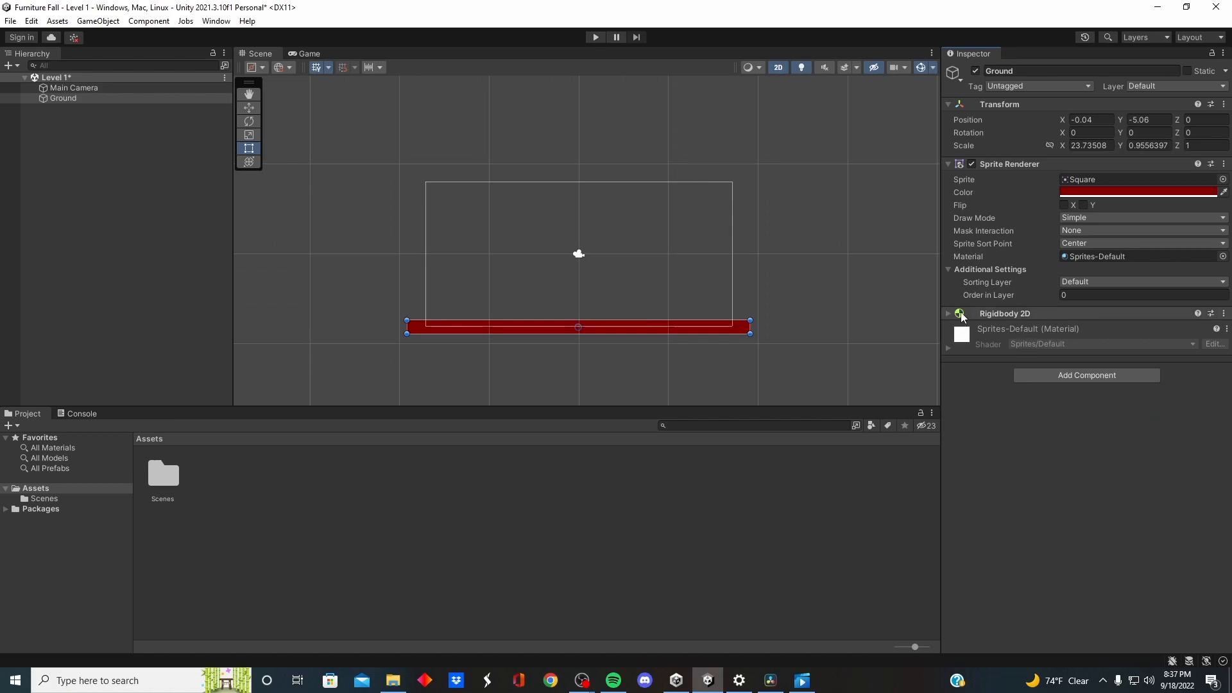
# Set the Ground's Rigidbody 2D gravity scale to 0 and its body type to Static
pyautogui.click(961, 313)
pyautogui.click(1089, 417)
pyautogui.write('0')
pyautogui.click(1029, 458)
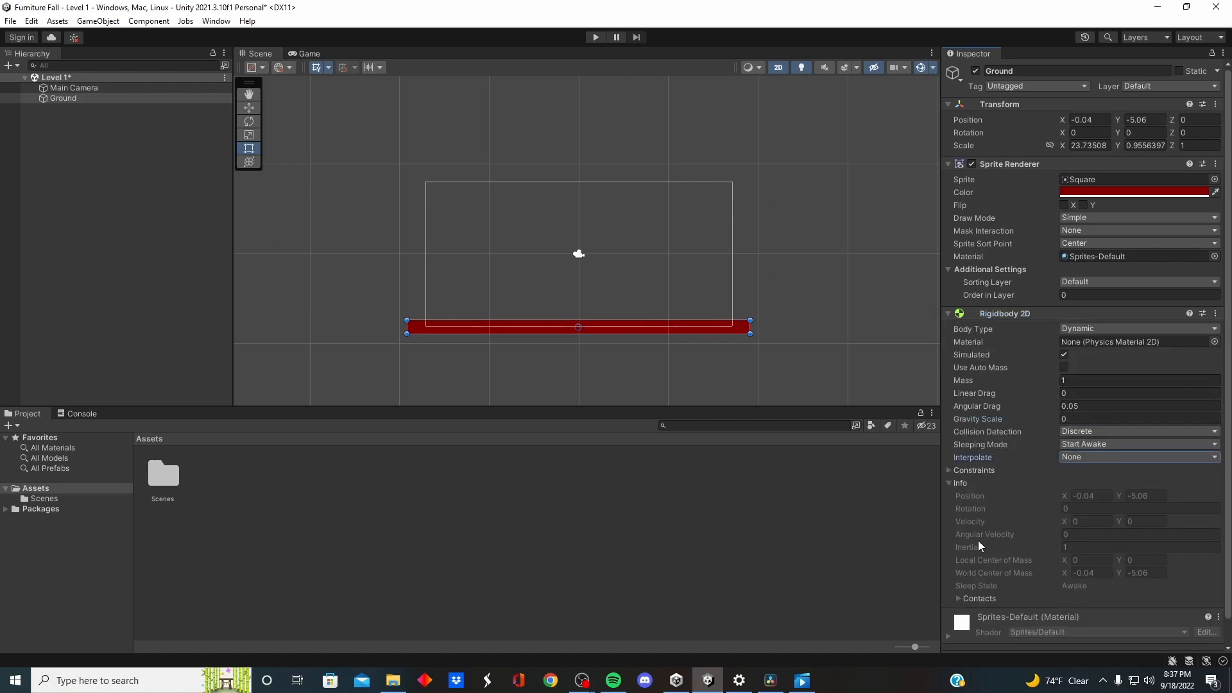
pyautogui.click(1175, 331)
pyautogui.click(1099, 368)
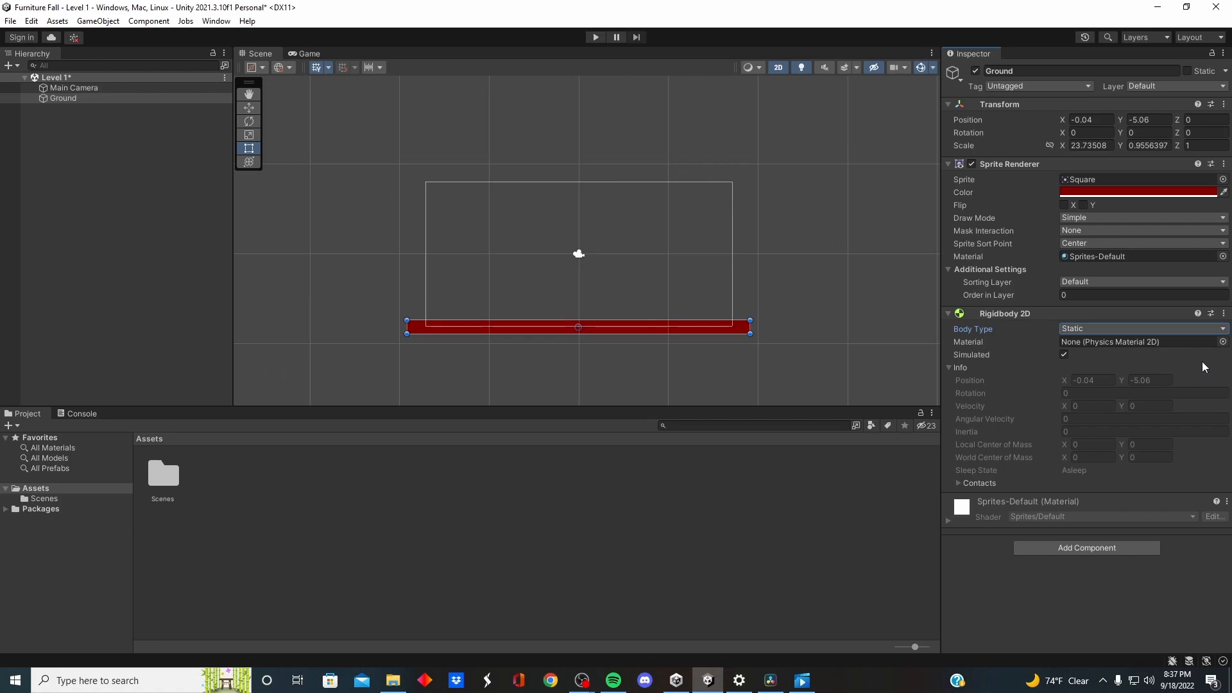
pyautogui.click(1201, 363)
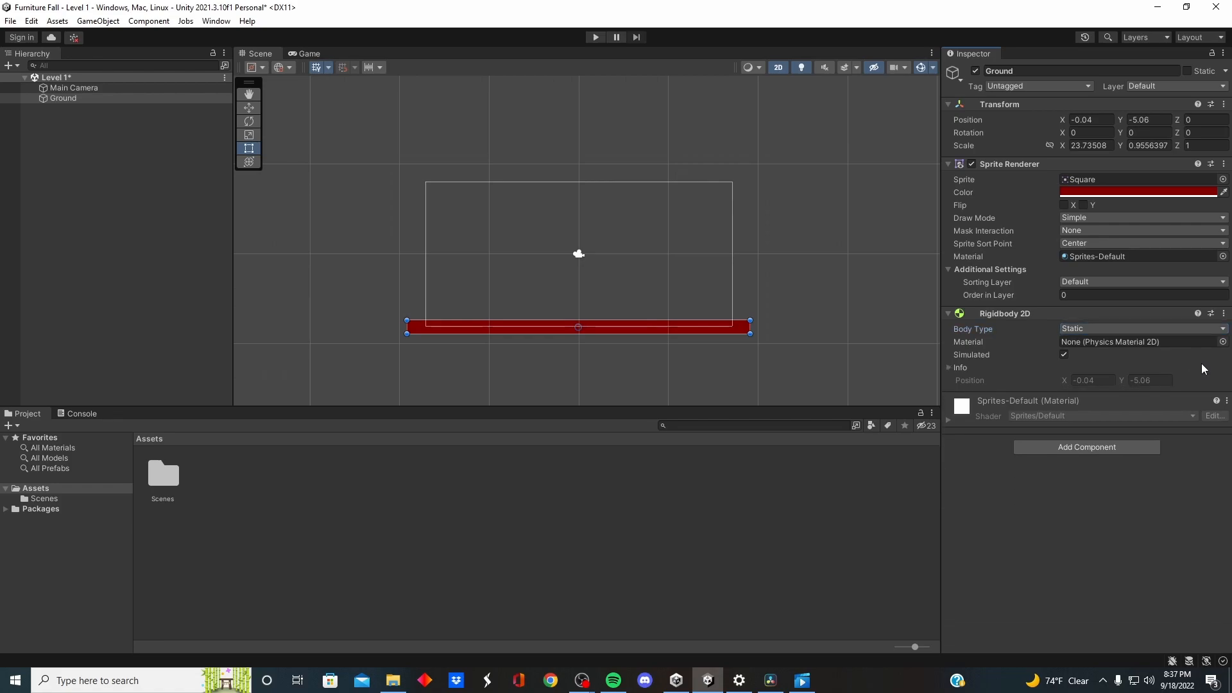
pyautogui.click(947, 313)
# Add a Box Collider 2D component to Ground
pyautogui.click(1116, 375)
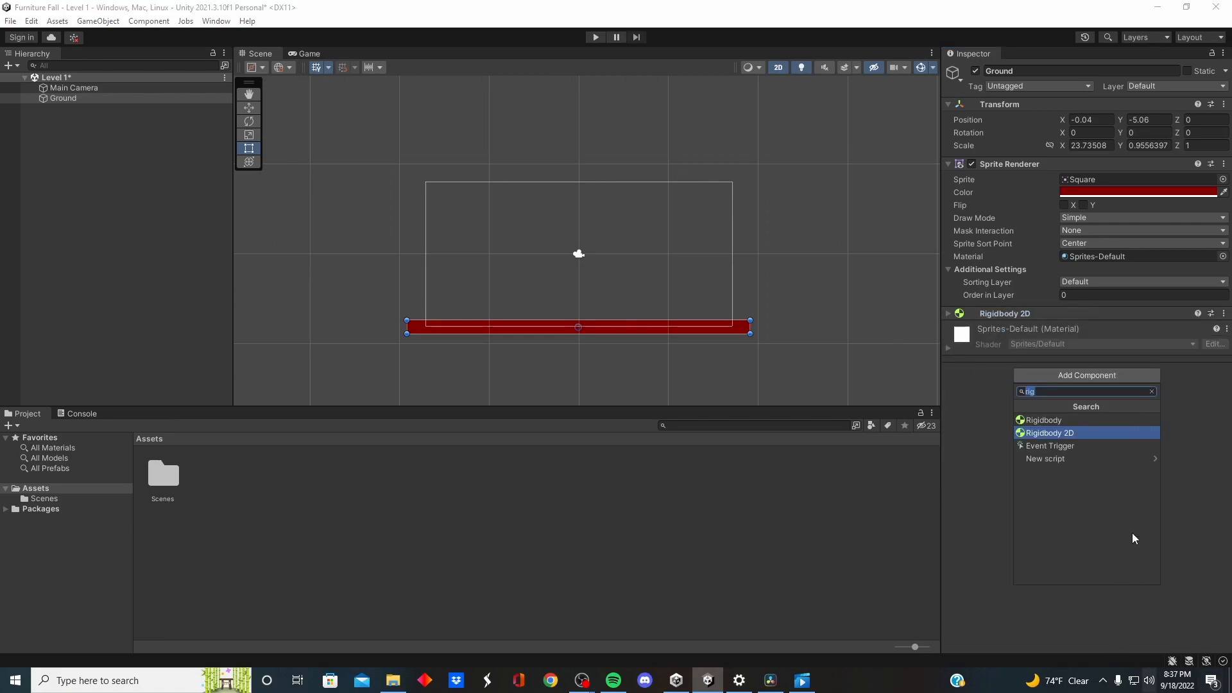
pyautogui.press('BackSpace')
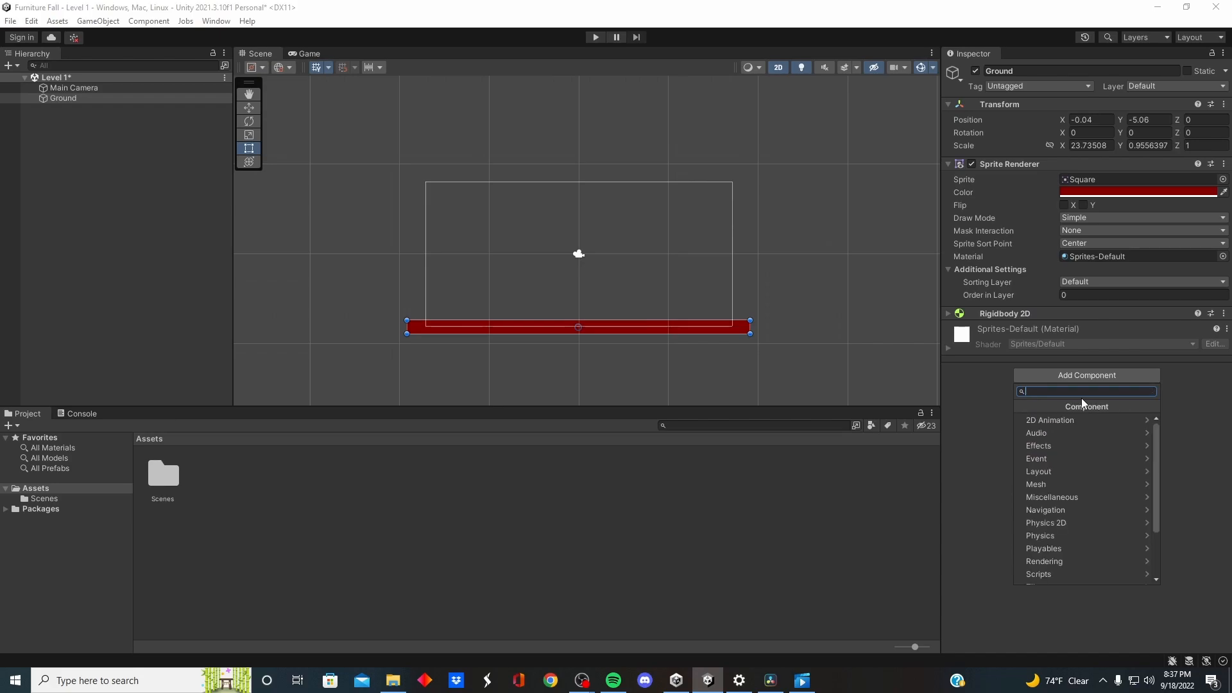
pyautogui.write('b')
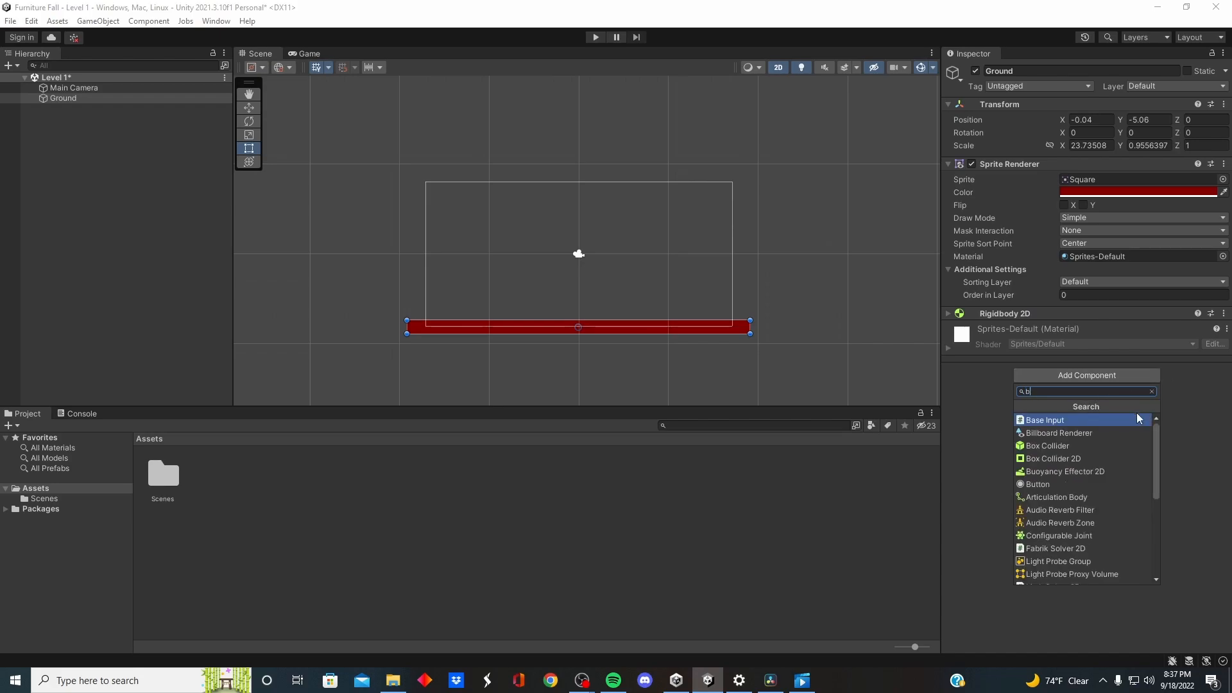
pyautogui.click(1102, 455)
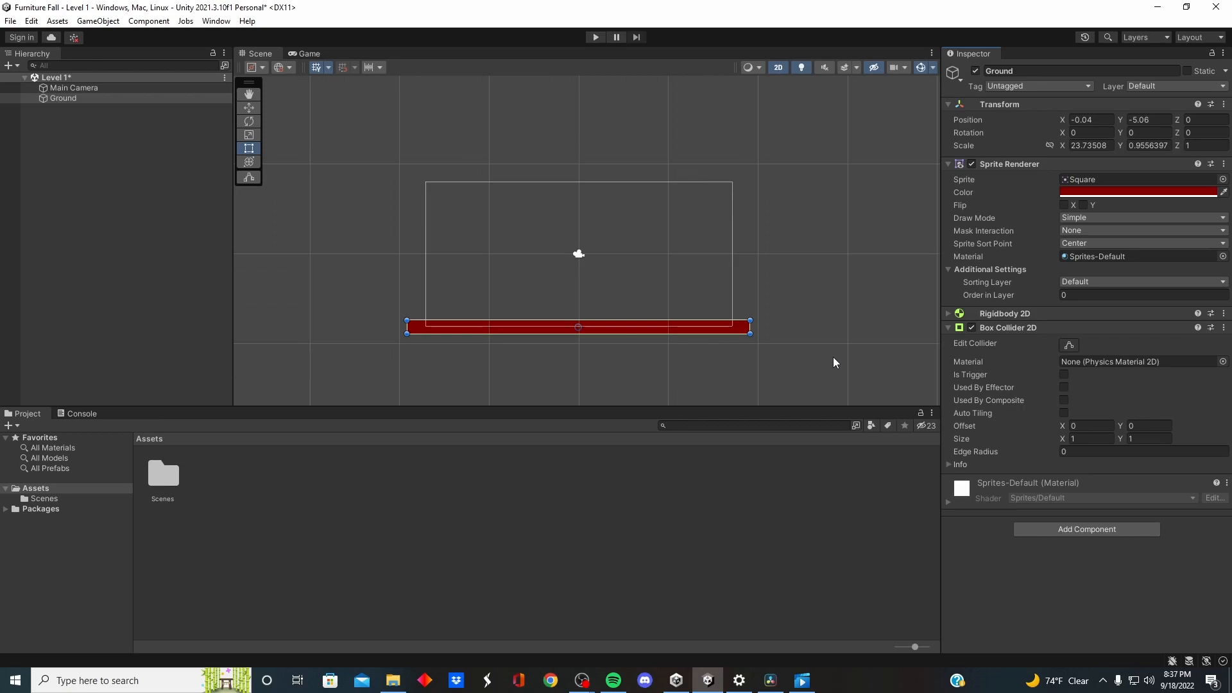
# Turn on collider editing for Ground and check how the box collider fits the red strip
pyautogui.click(1075, 346)
pyautogui.scroll(6, 540, 344)
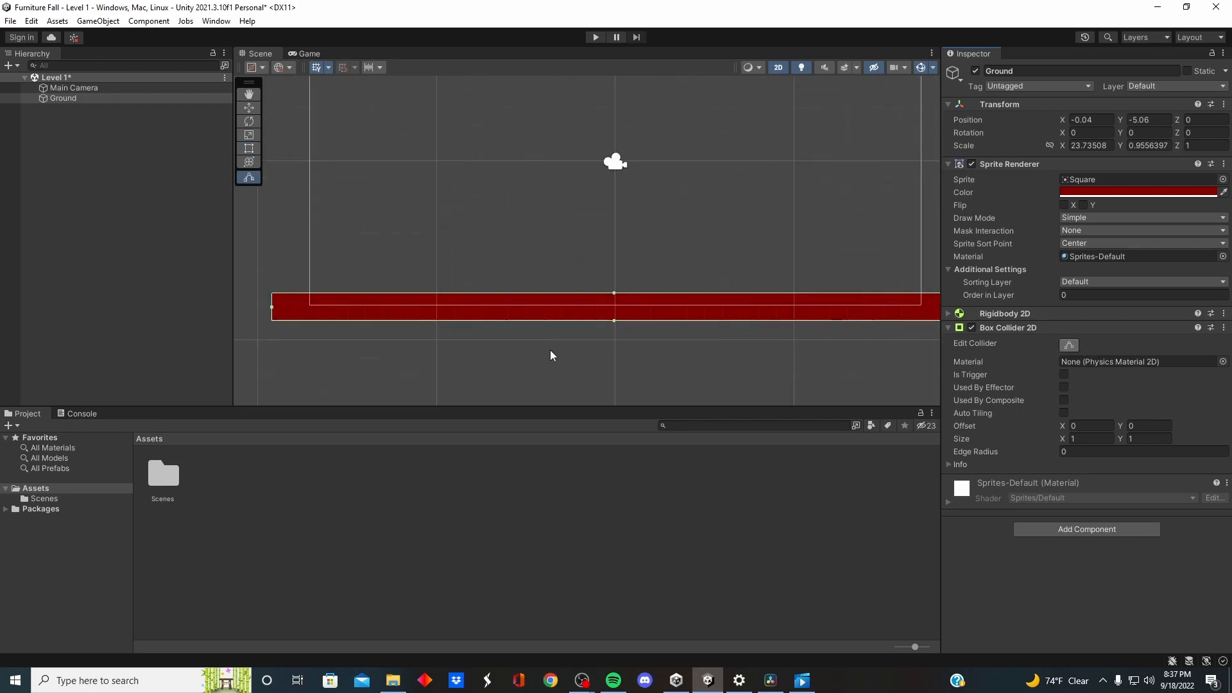
pyautogui.scroll(-3, 550, 349)
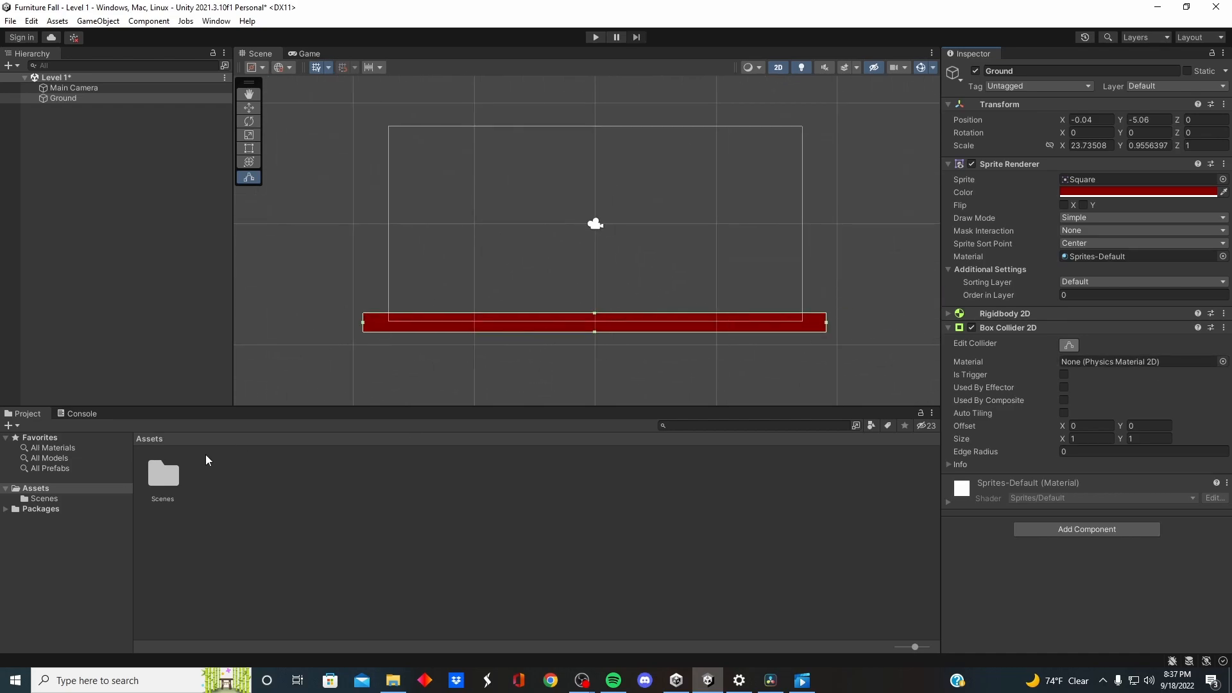
# Create a folder named Materials in the project's Assets
pyautogui.rightClick(306, 484)
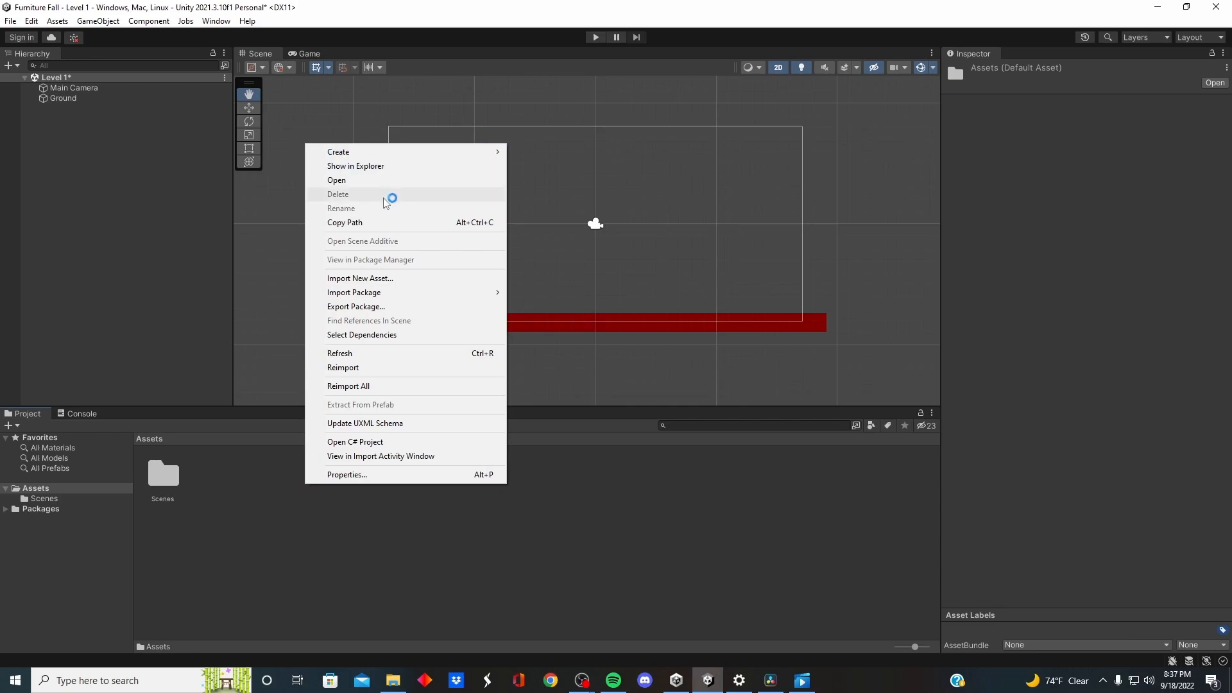
pyautogui.moveTo(425, 153)
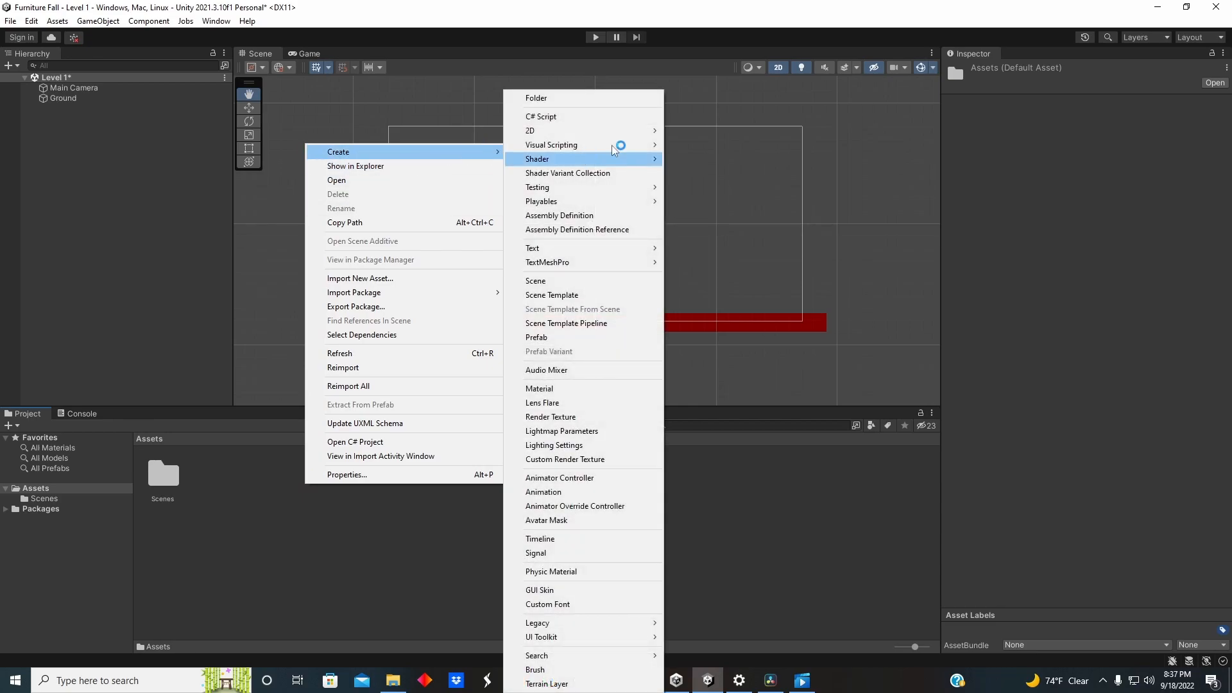
pyautogui.click(606, 100)
pyautogui.write('Materials')
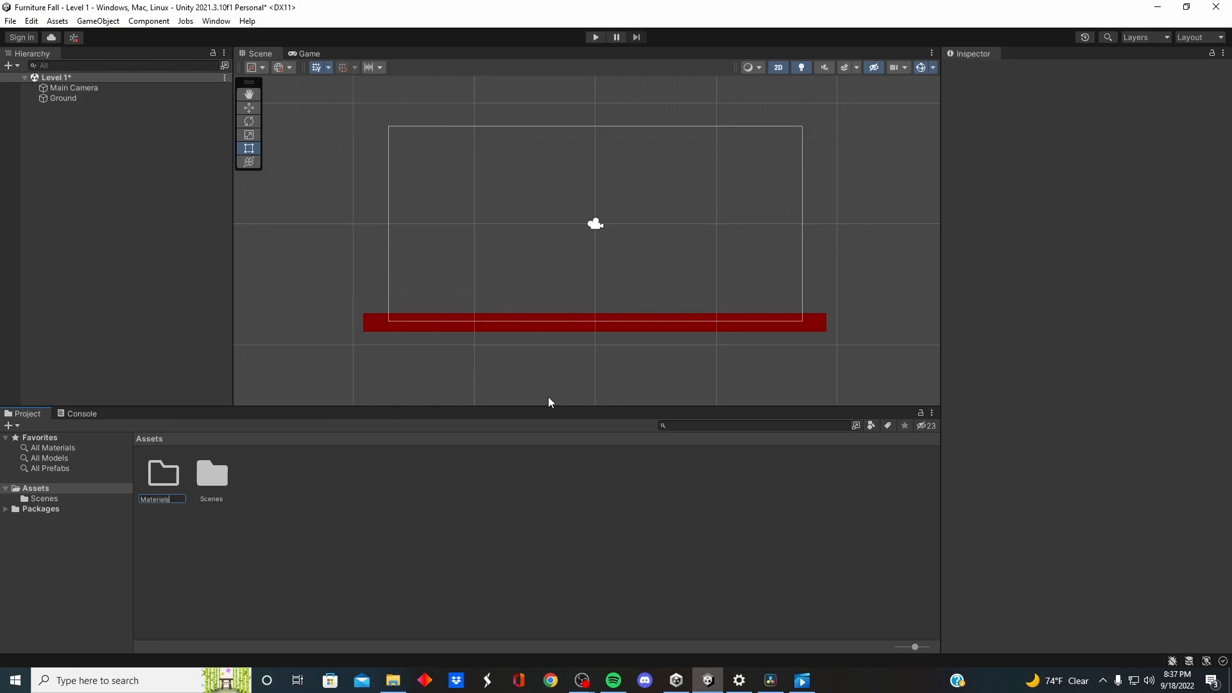
pyautogui.press('Return')
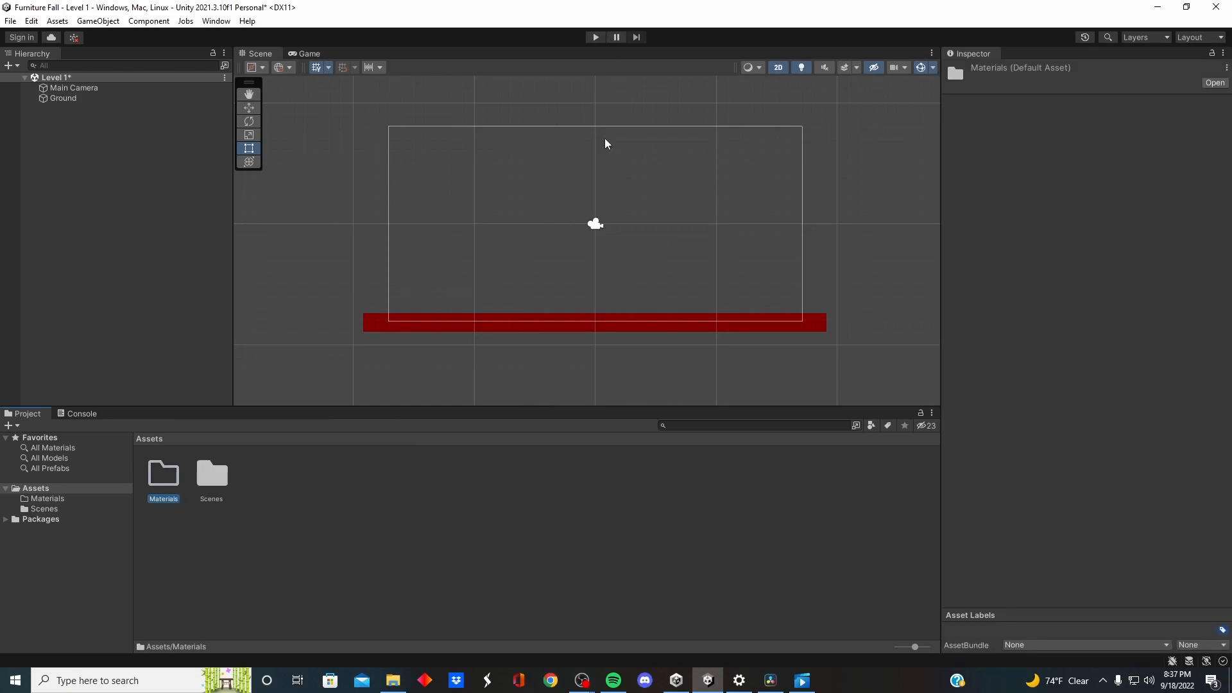
# Create a Physics Material 2D named No Stick inside the Materials folder
pyautogui.doubleClick(174, 472)
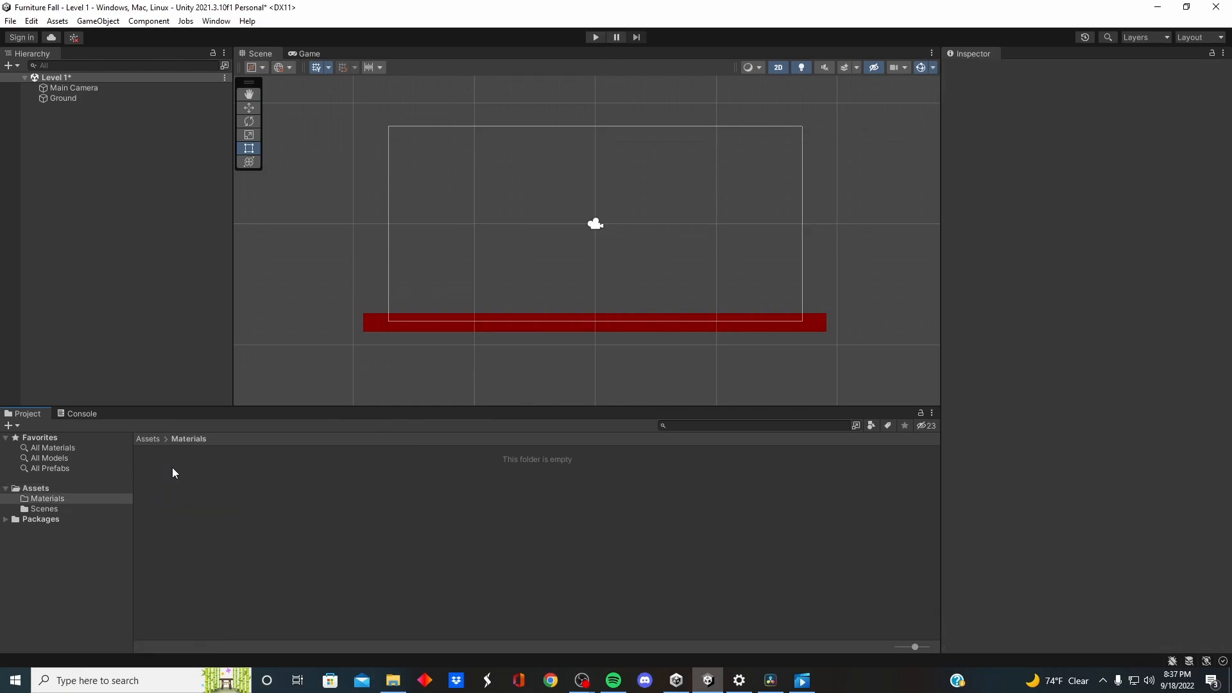
pyautogui.rightClick(263, 482)
pyautogui.moveTo(338, 142)
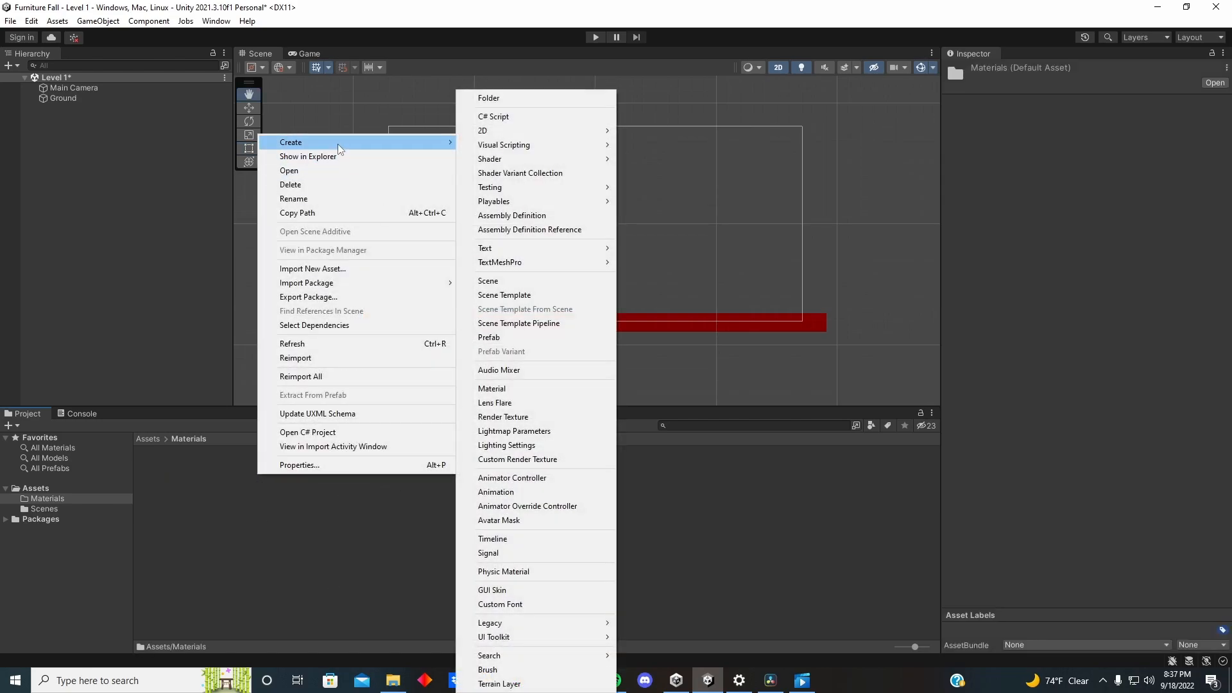
pyautogui.moveTo(547, 137)
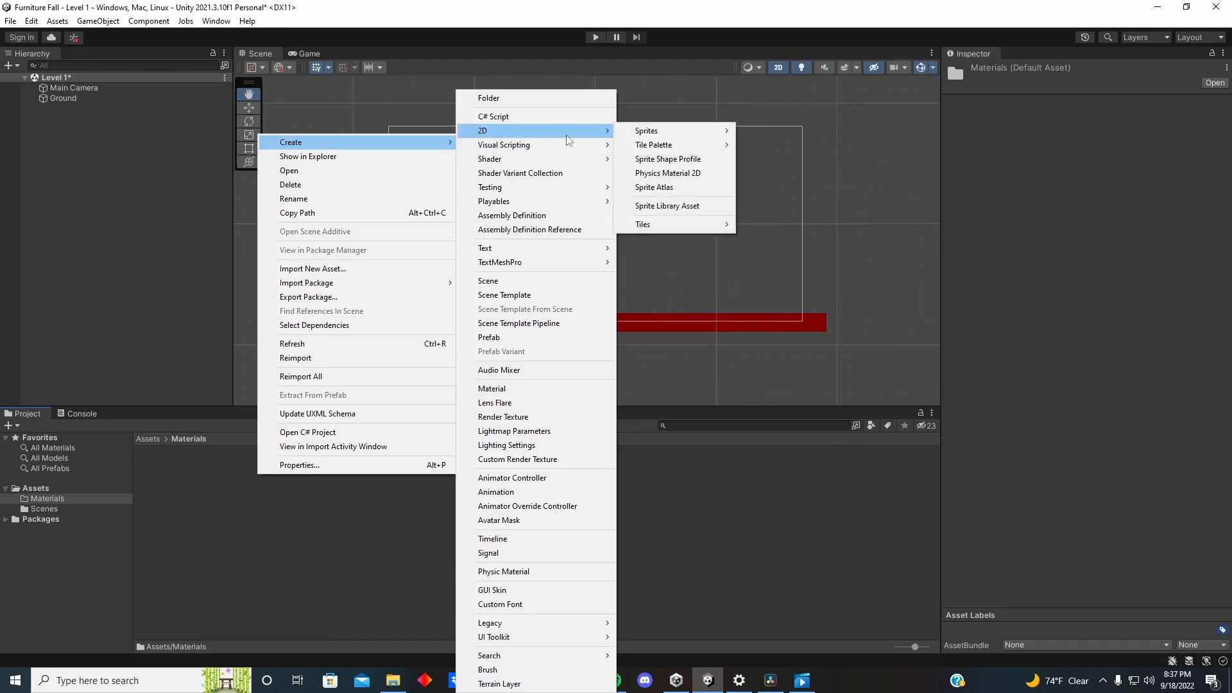
pyautogui.click(698, 170)
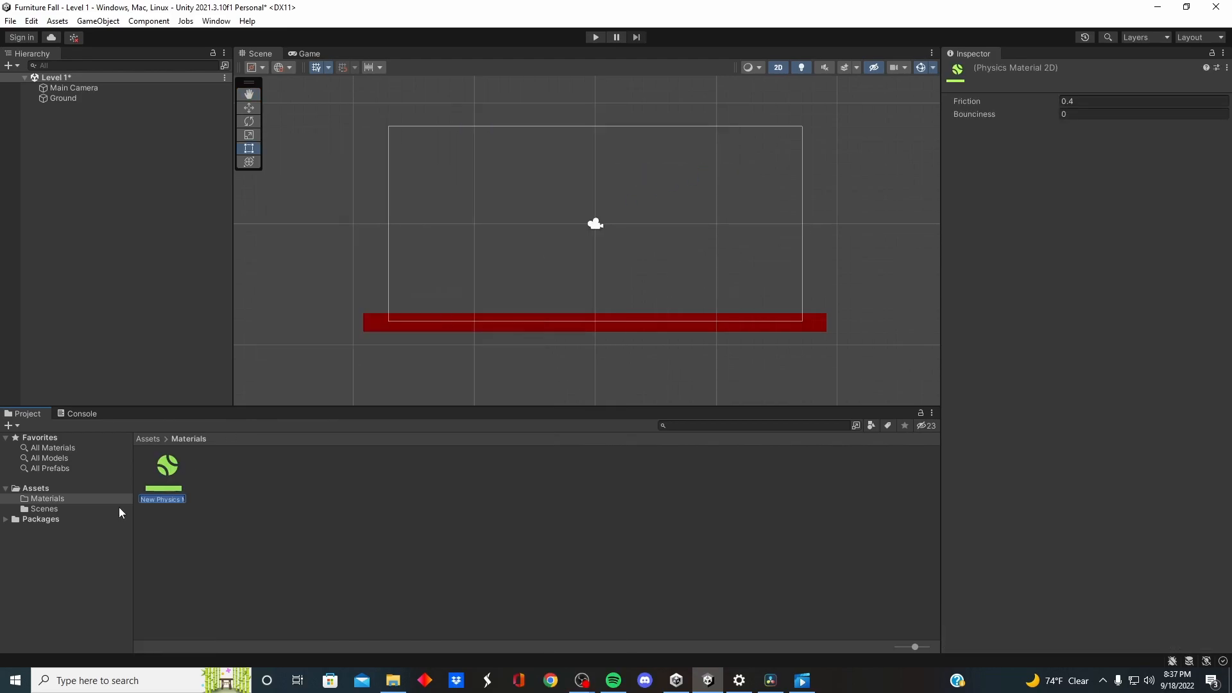
pyautogui.write('No Stick')
pyautogui.press('Return')
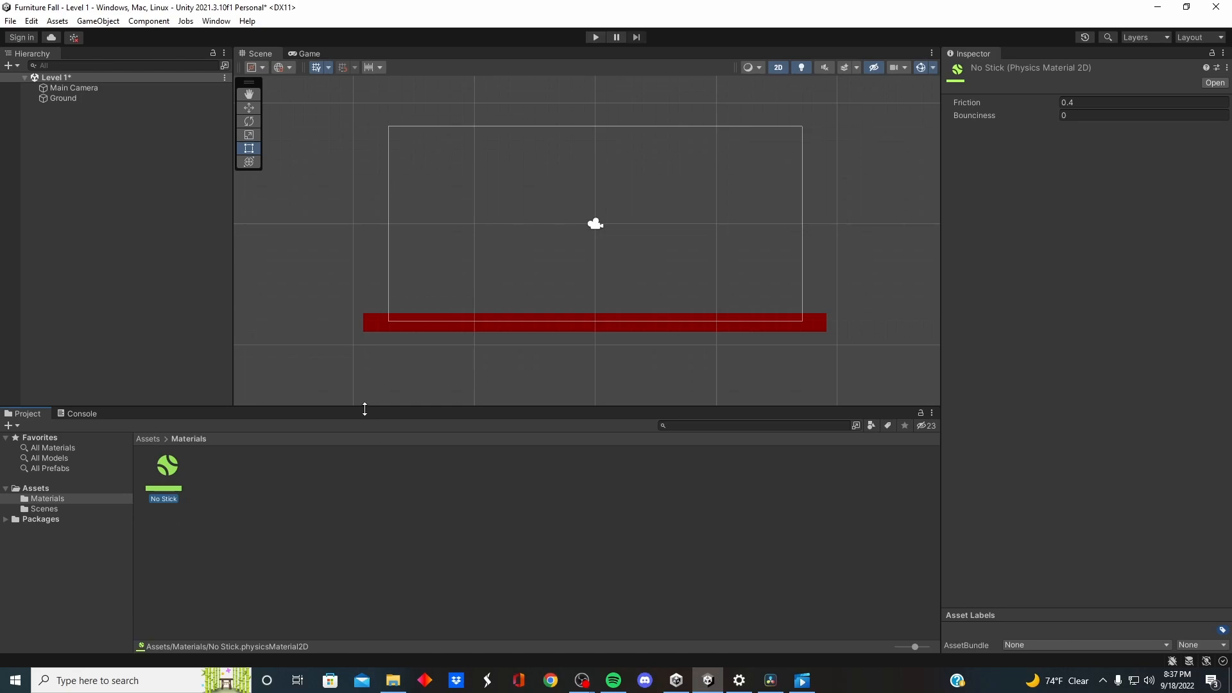
# Set the No Stick material's friction to 0
pyautogui.click(1099, 101)
pyautogui.press('BackSpace')
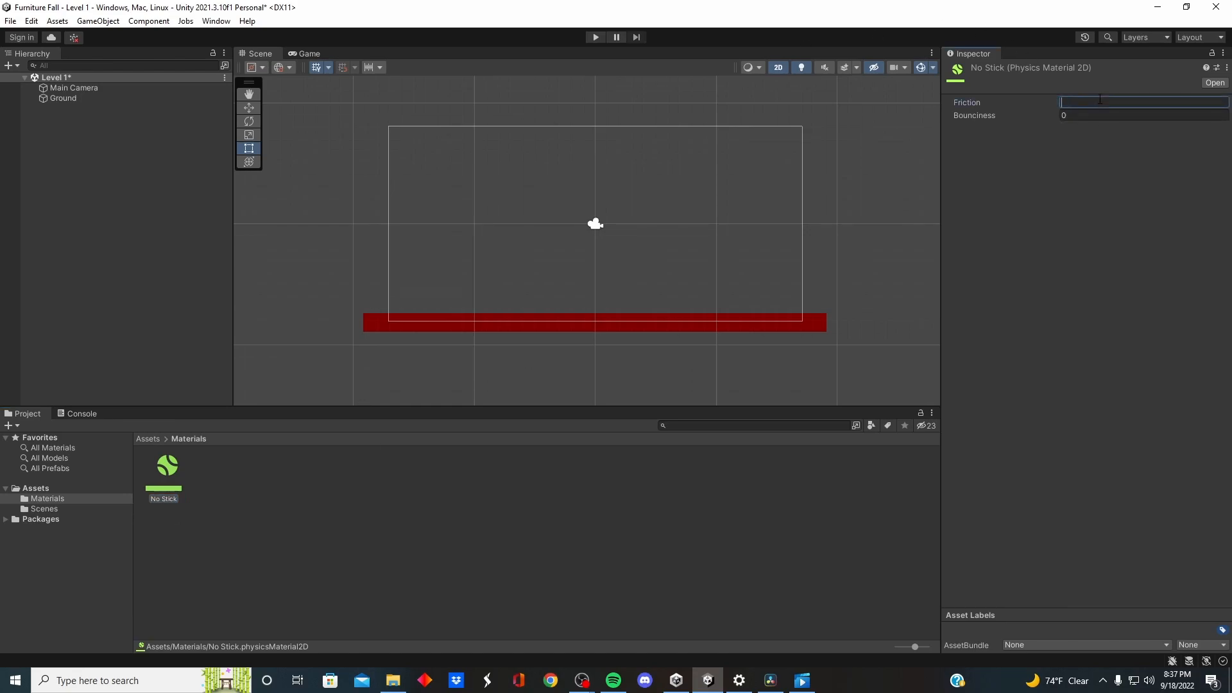
pyautogui.write('0')
pyautogui.press('Return')
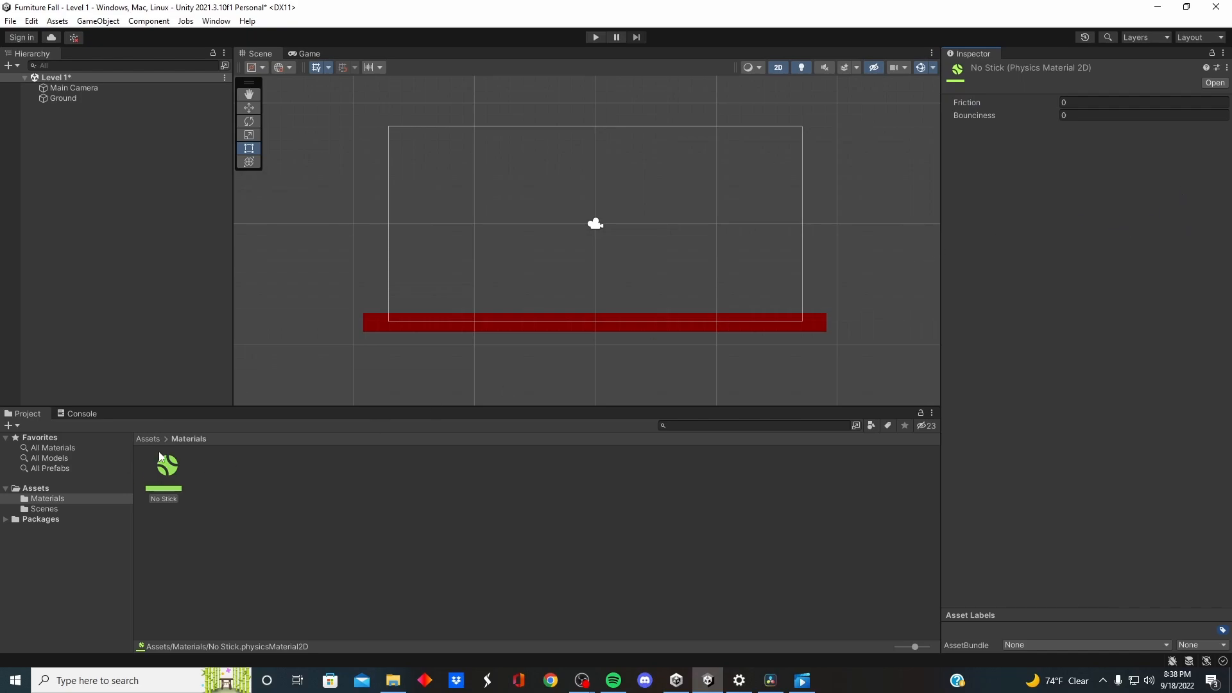
# Assign the No Stick material to the Box Collider 2D of Ground
pyautogui.click(551, 321)
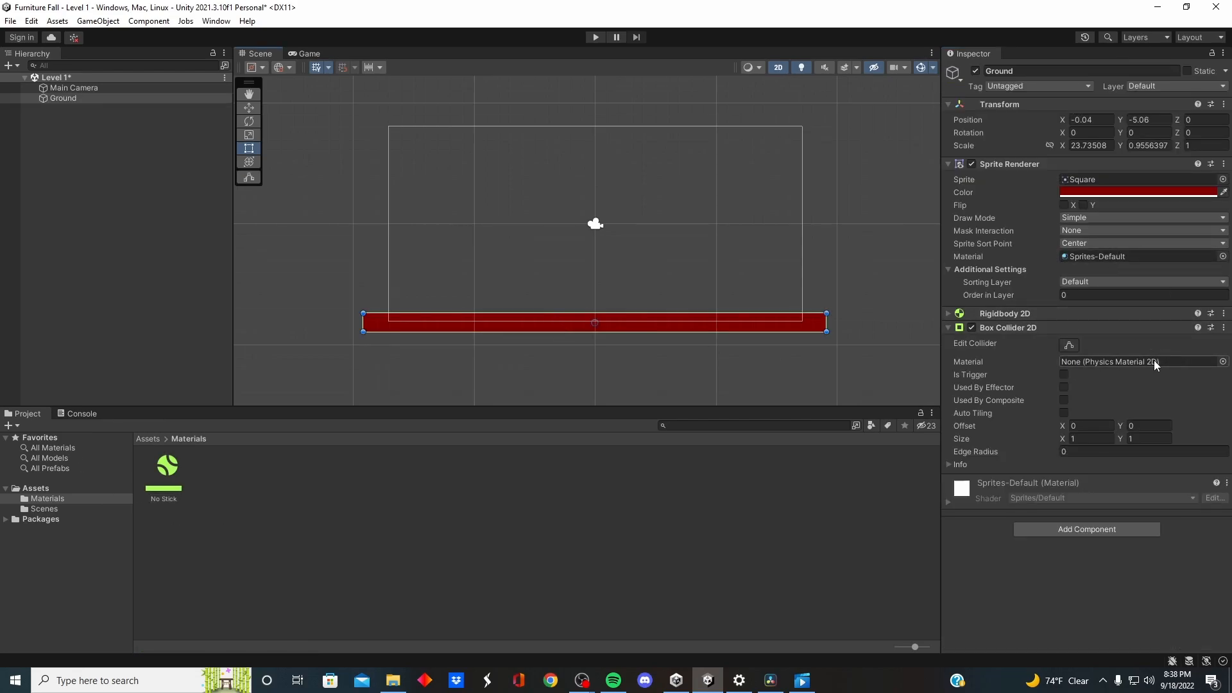
pyautogui.click(1222, 362)
pyautogui.click(667, 413)
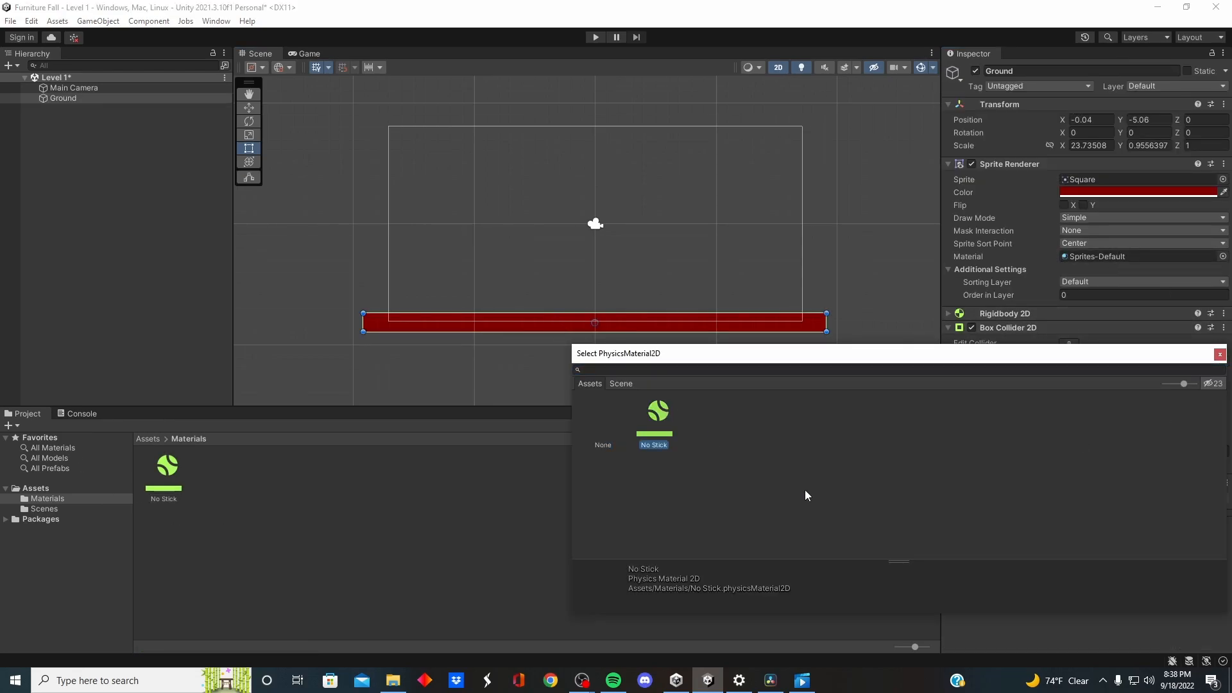
pyautogui.doubleClick(669, 414)
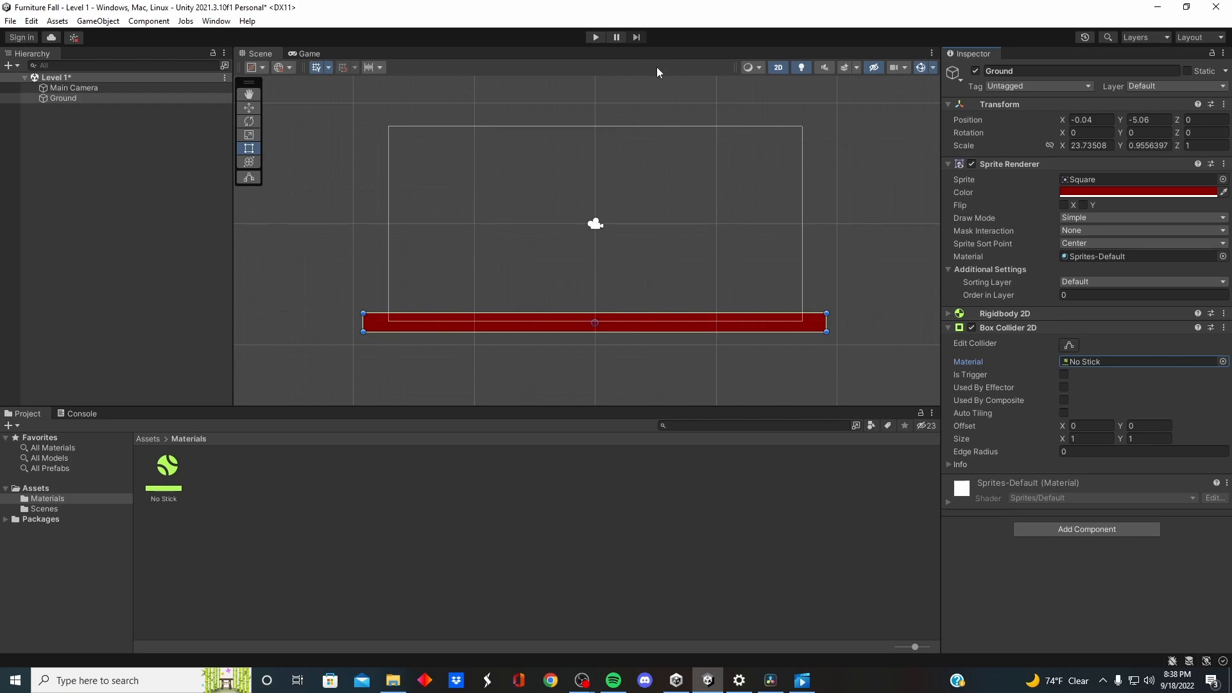
# Run the scene in play mode to check how the Ground behaves, and stop it
pyautogui.click(595, 37)
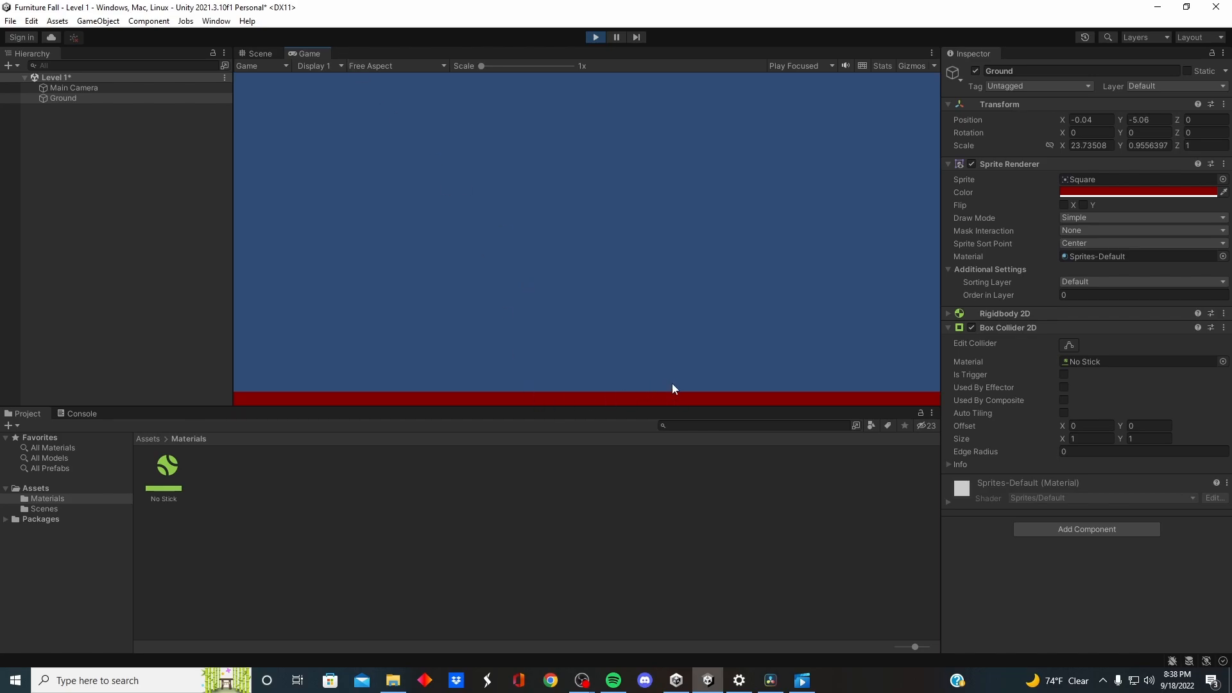
pyautogui.rightClick(112, 145)
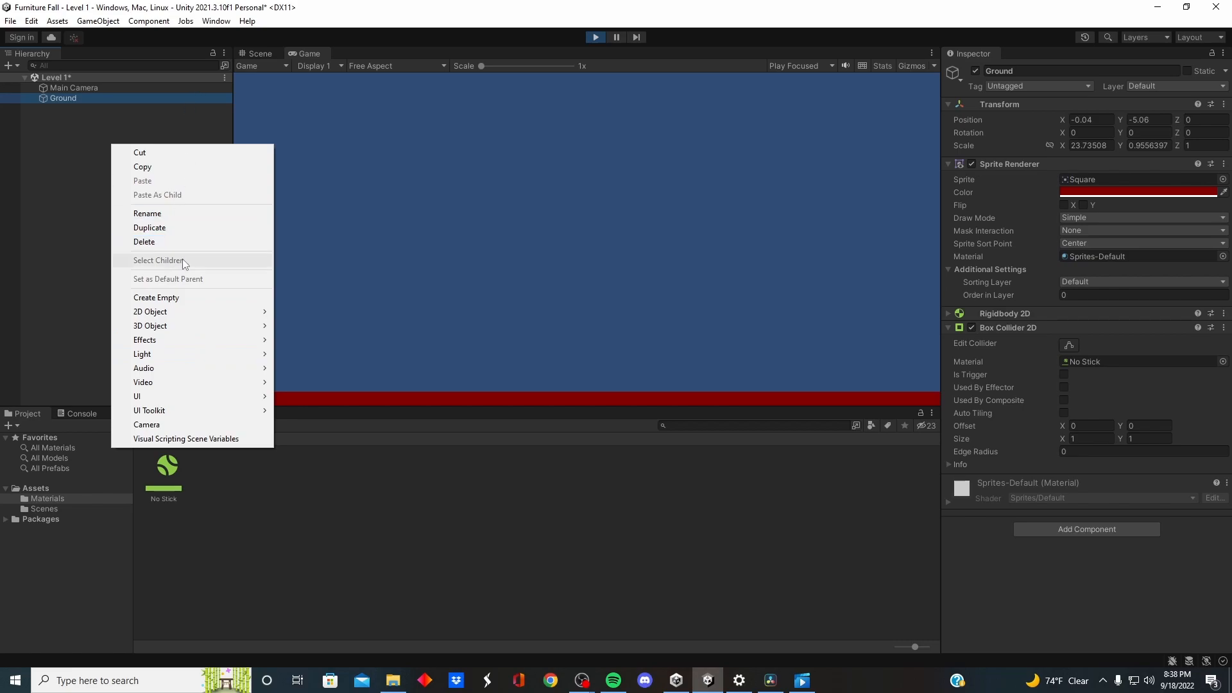
pyautogui.click(593, 37)
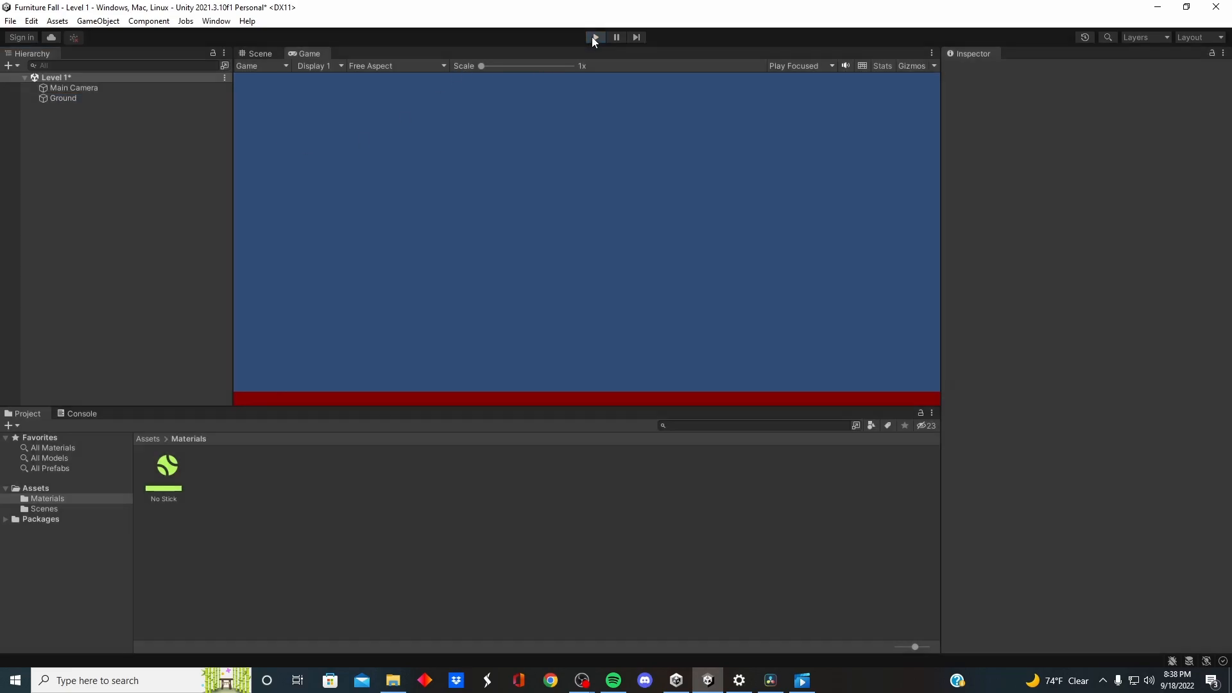
# Create a capsule sprite standing on the middle of the Ground and shrink it to a scale of about 0.77 by 0.82
pyautogui.rightClick(148, 156)
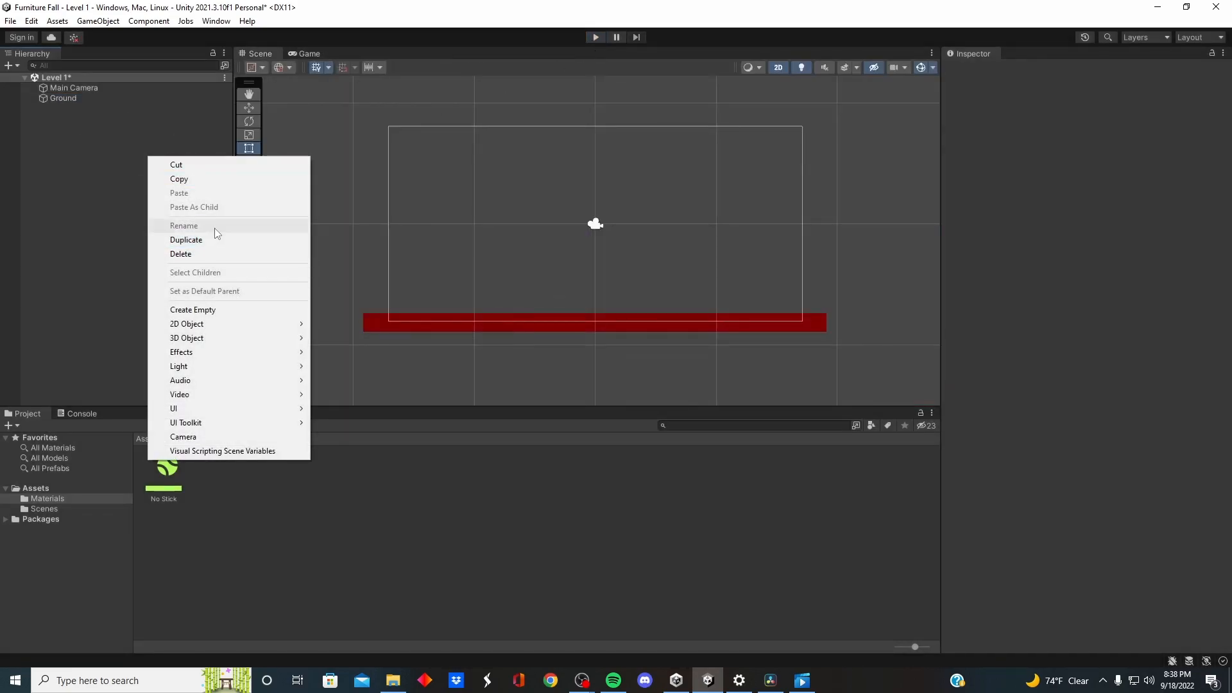
pyautogui.moveTo(237, 321)
pyautogui.moveTo(358, 328)
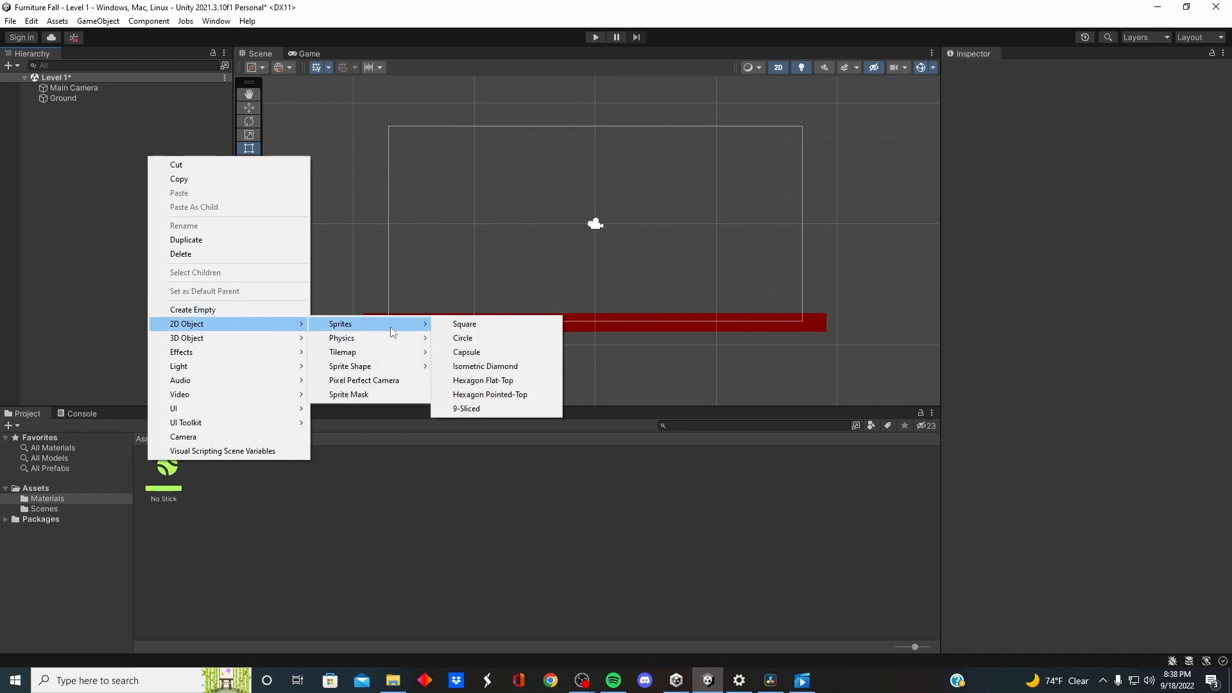
pyautogui.click(485, 353)
pyautogui.moveTo(585, 235); pyautogui.dragTo(598, 300)
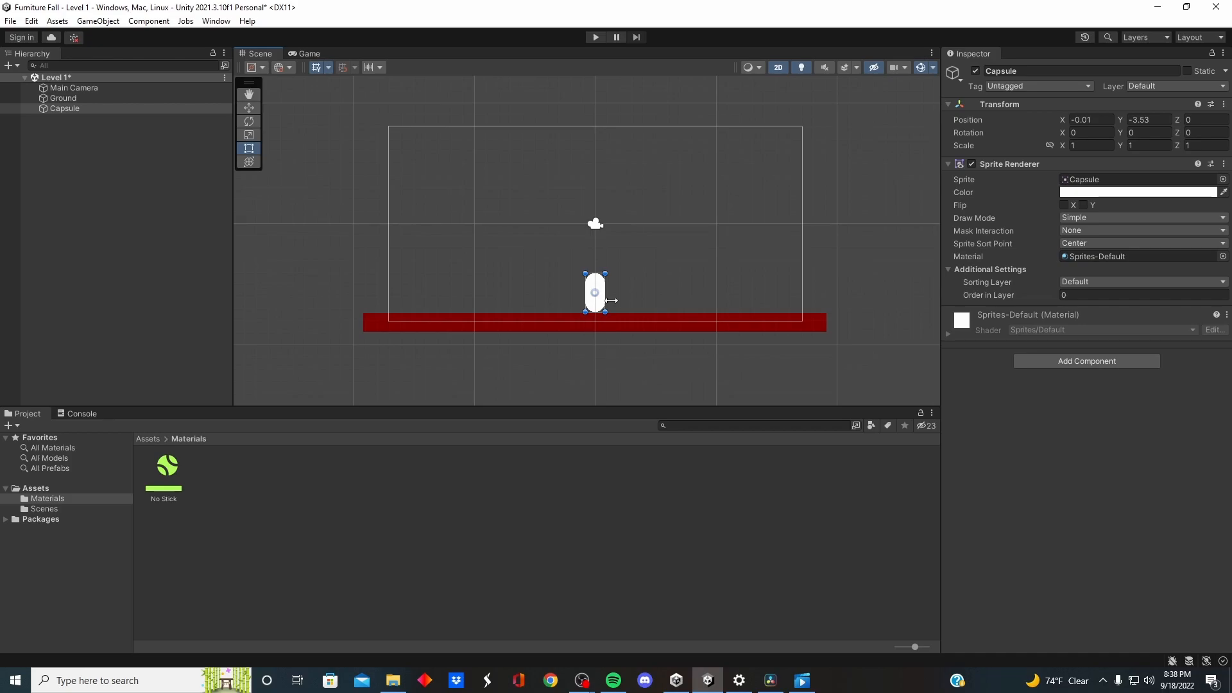
pyautogui.moveTo(605, 274); pyautogui.dragTo(603, 281)
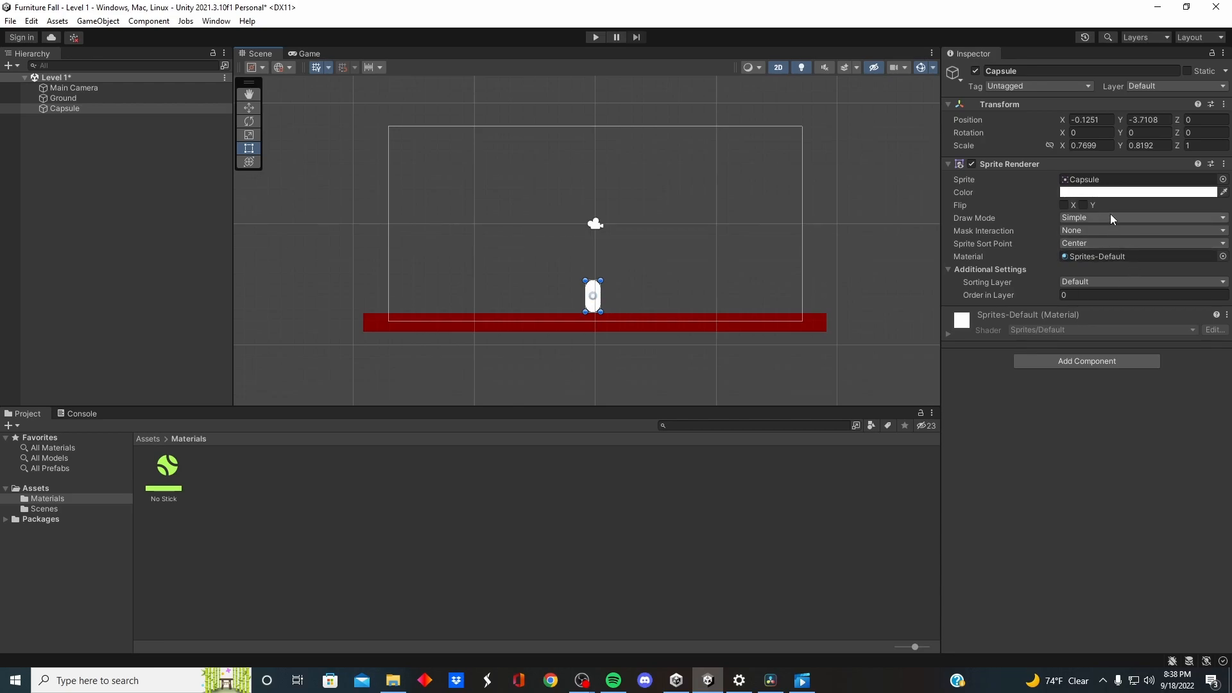
# Set the capsule's sprite color to green, hexadecimal 00A241
pyautogui.click(1121, 192)
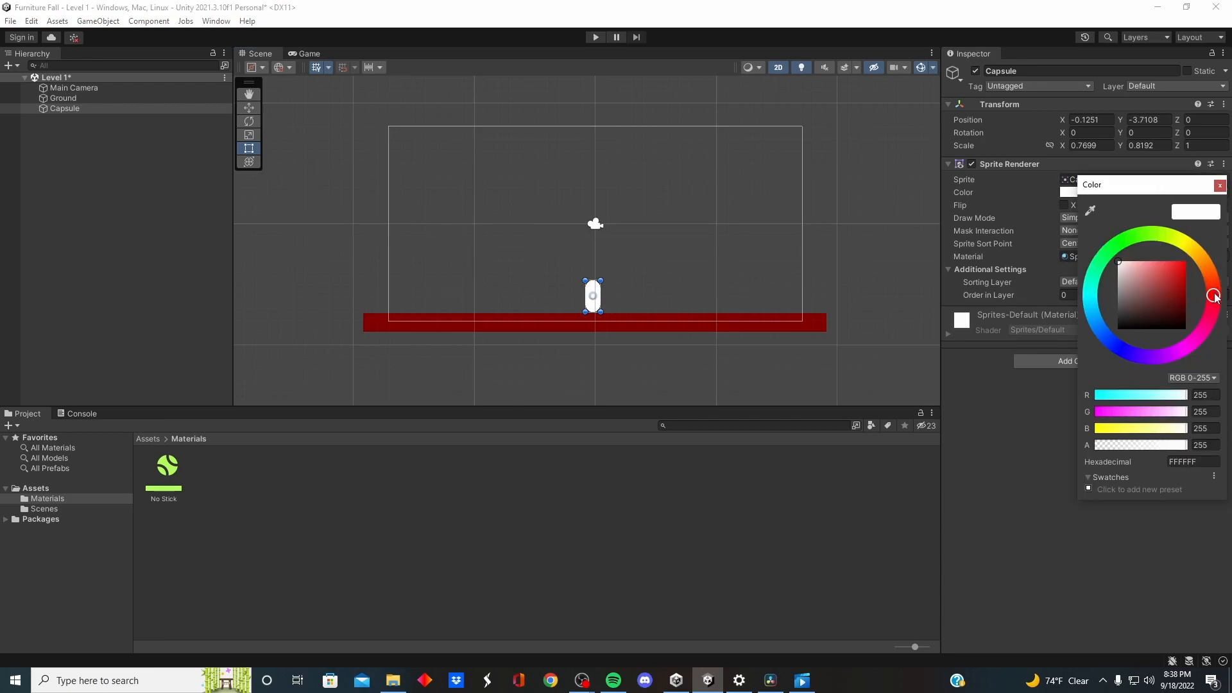
pyautogui.moveTo(1212, 282)
pyautogui.mouseDown()
pyautogui.moveTo(1126, 217)
pyautogui.moveTo(1120, 275)
pyautogui.mouseUp()
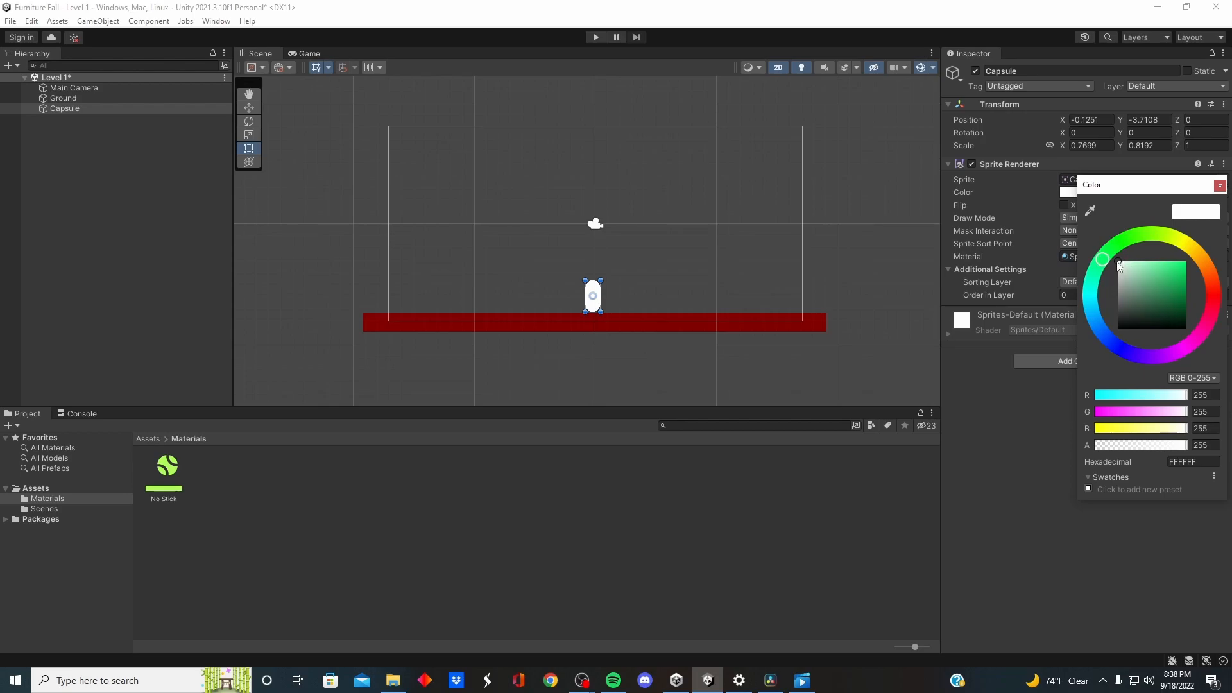
pyautogui.moveTo(1149, 275)
pyautogui.mouseDown()
pyautogui.moveTo(1195, 294)
pyautogui.moveTo(1188, 306)
pyautogui.moveTo(1192, 286)
pyautogui.mouseUp()
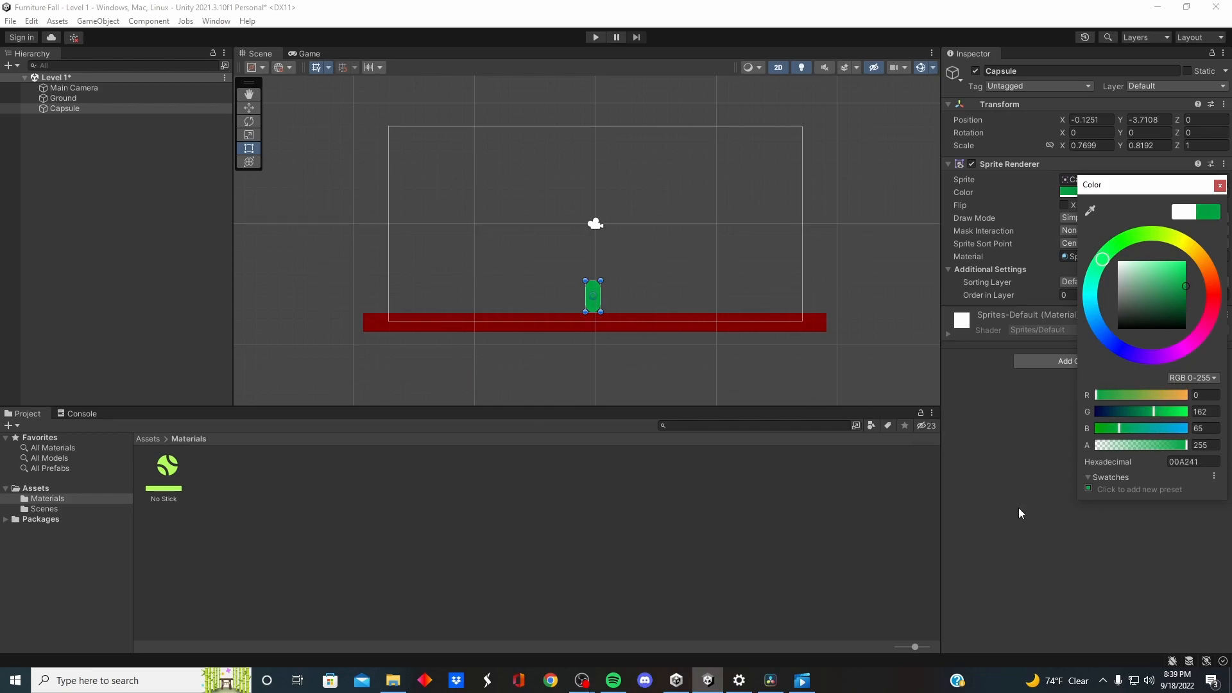
pyautogui.click(995, 507)
# Add a Rigidbody 2D component to the capsule and look over its settings
pyautogui.click(1103, 360)
pyautogui.write('b')
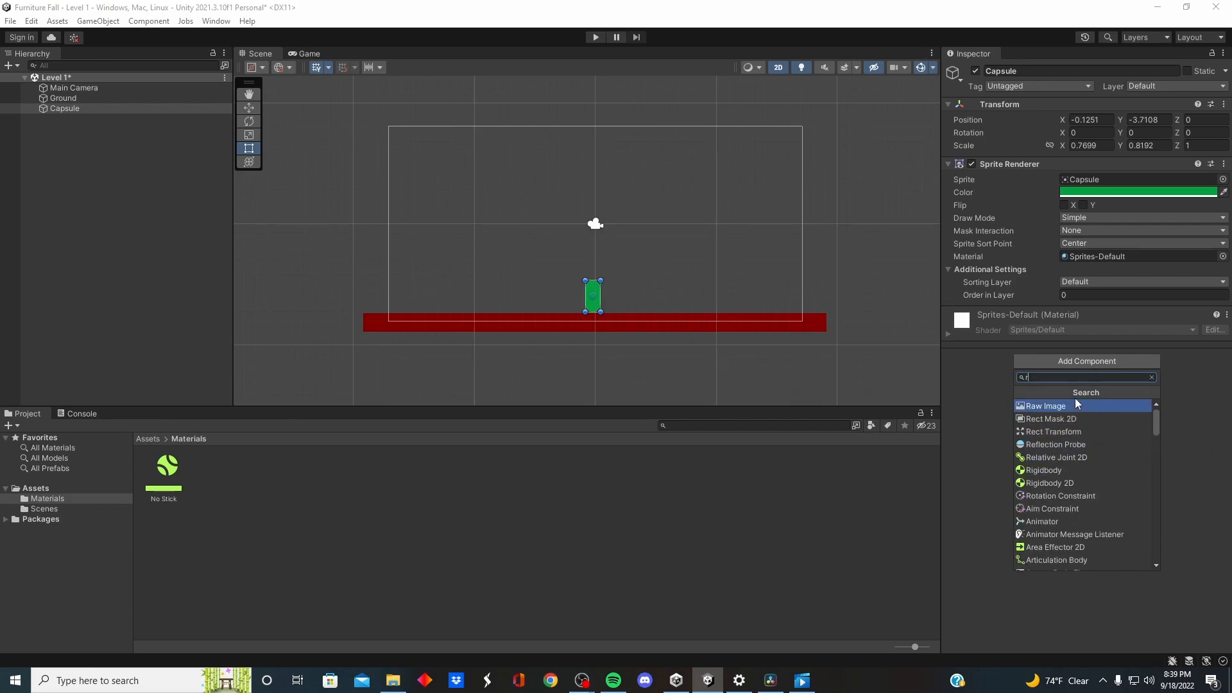
pyautogui.click(1107, 475)
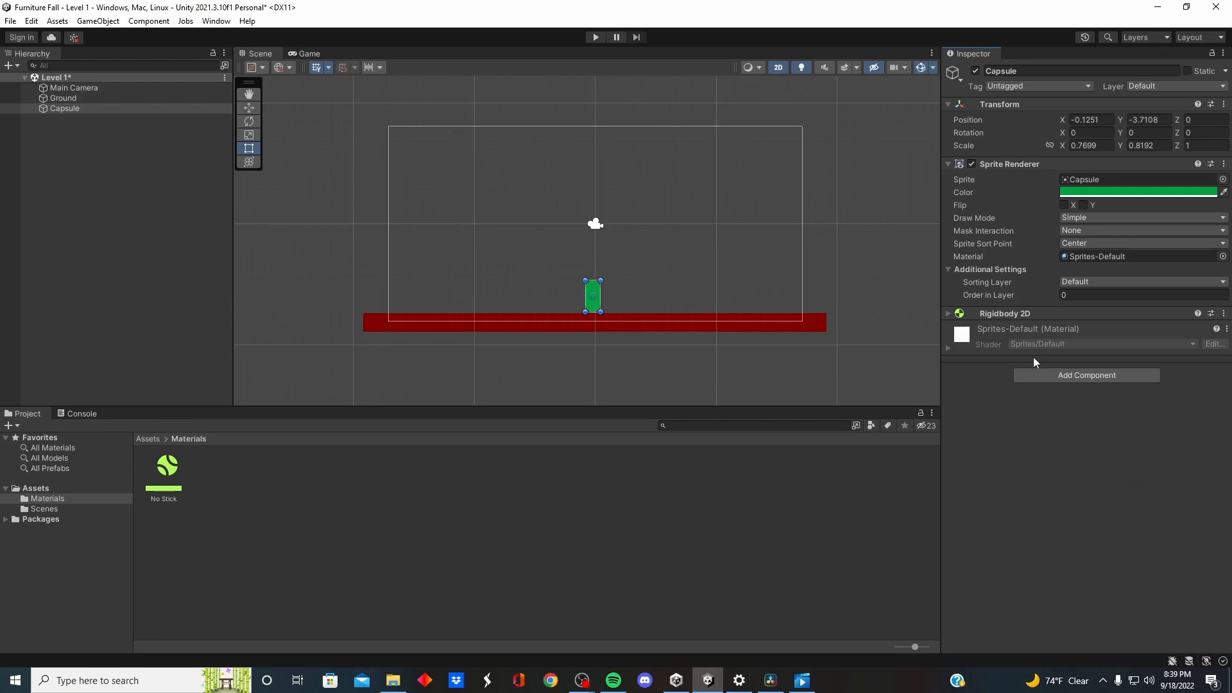
pyautogui.click(949, 314)
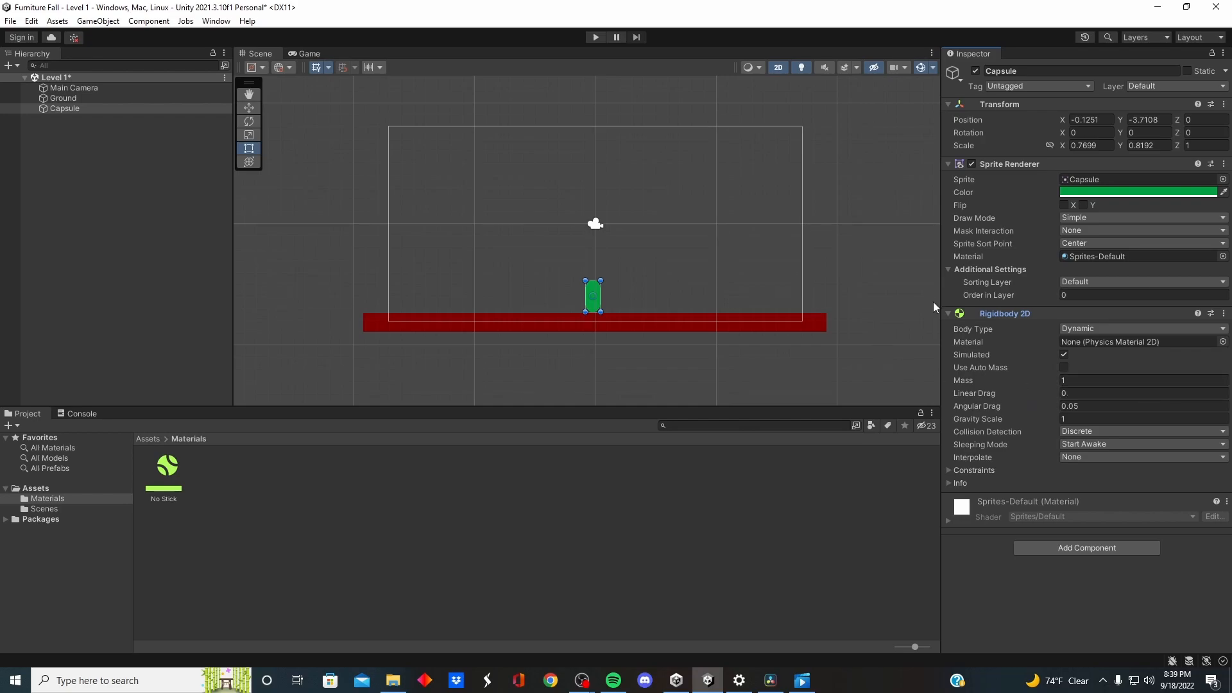
pyautogui.click(949, 314)
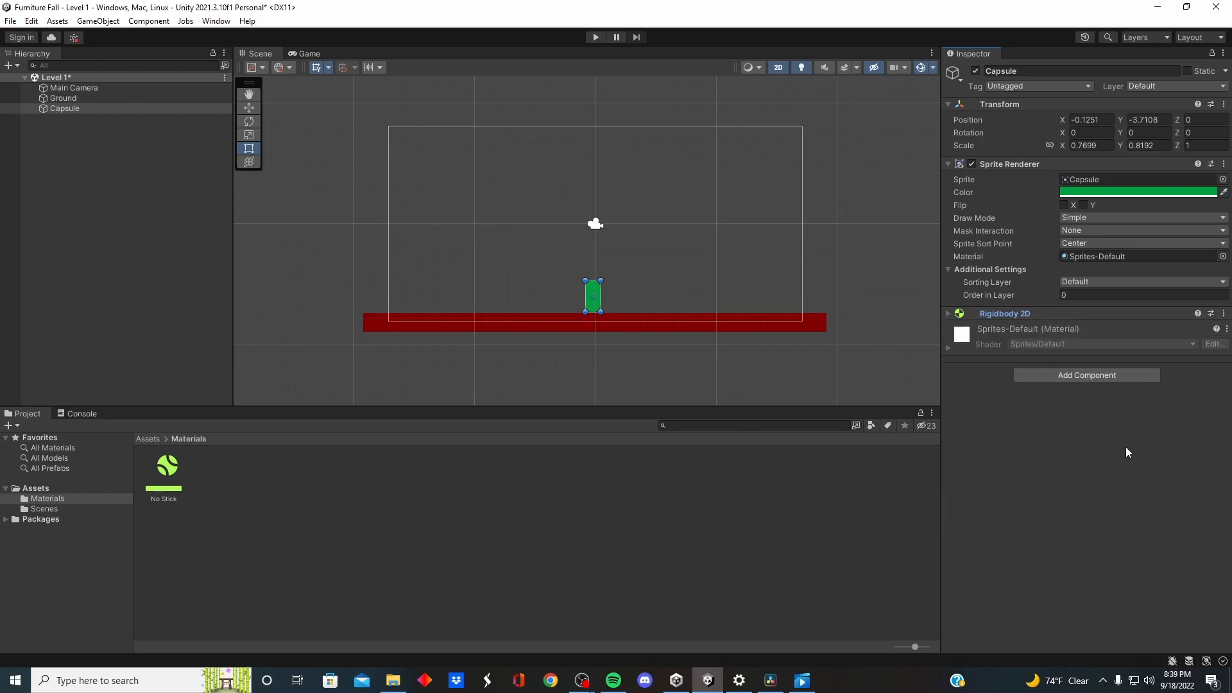
# Try to add the non-2D Capsule Collider component to the capsule
pyautogui.click(1106, 377)
pyautogui.write('c')
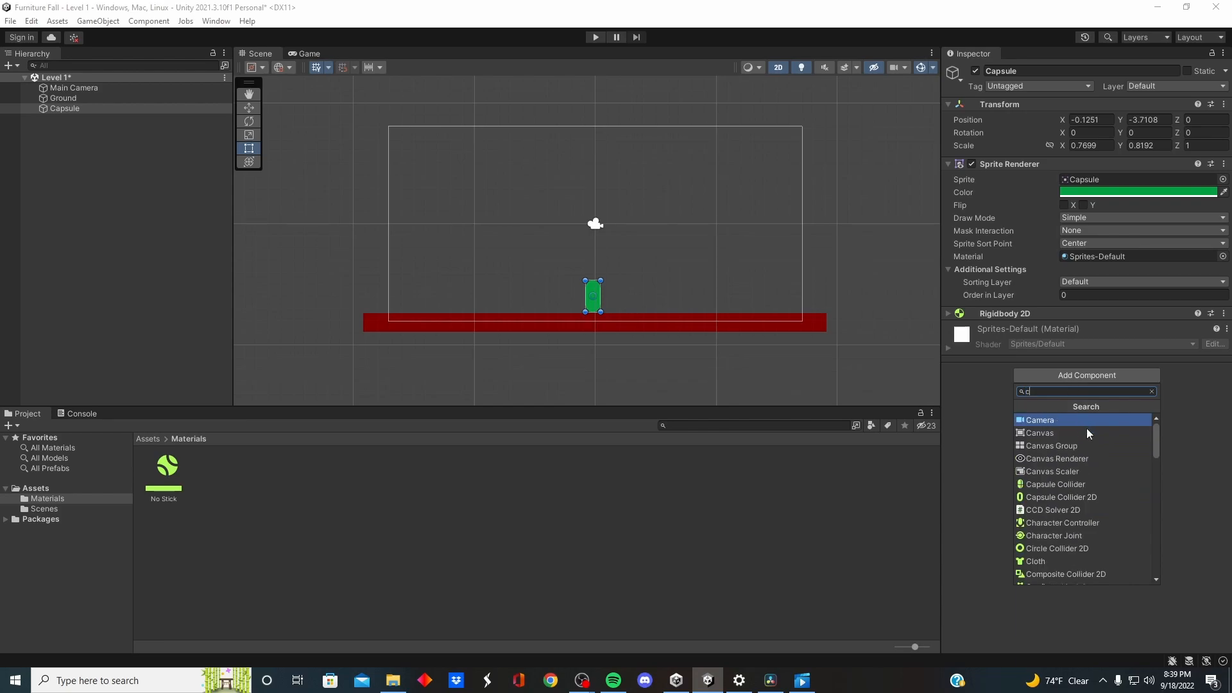
pyautogui.click(1091, 485)
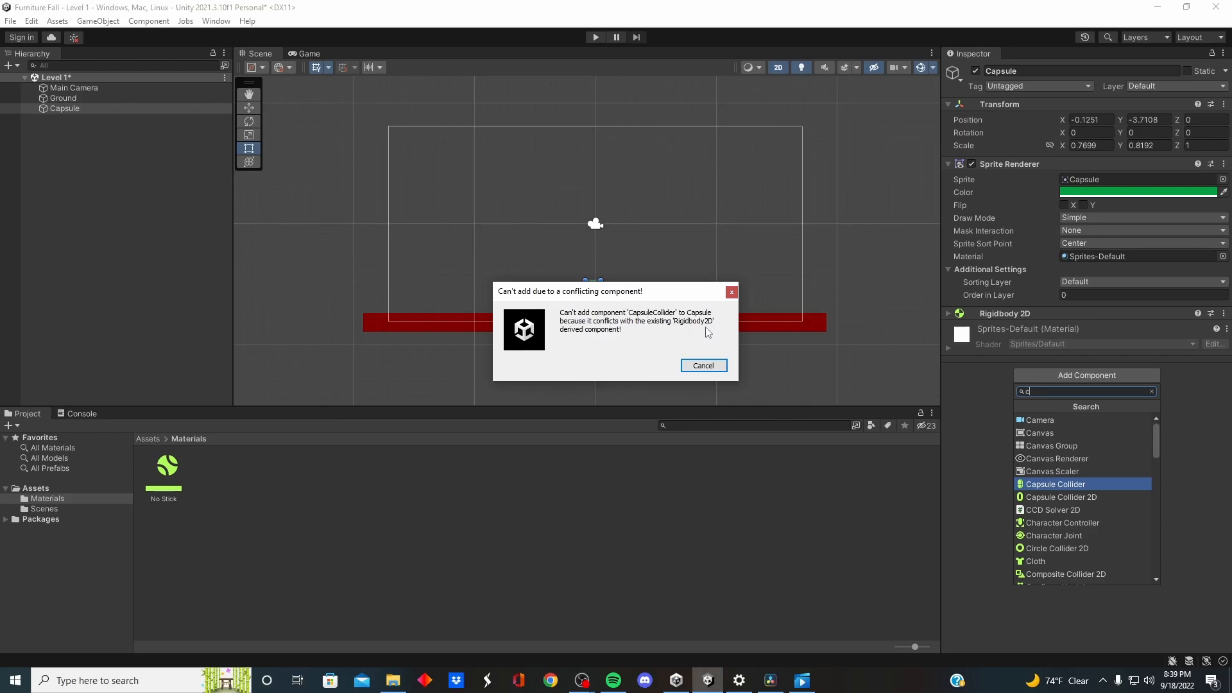
pyautogui.click(731, 292)
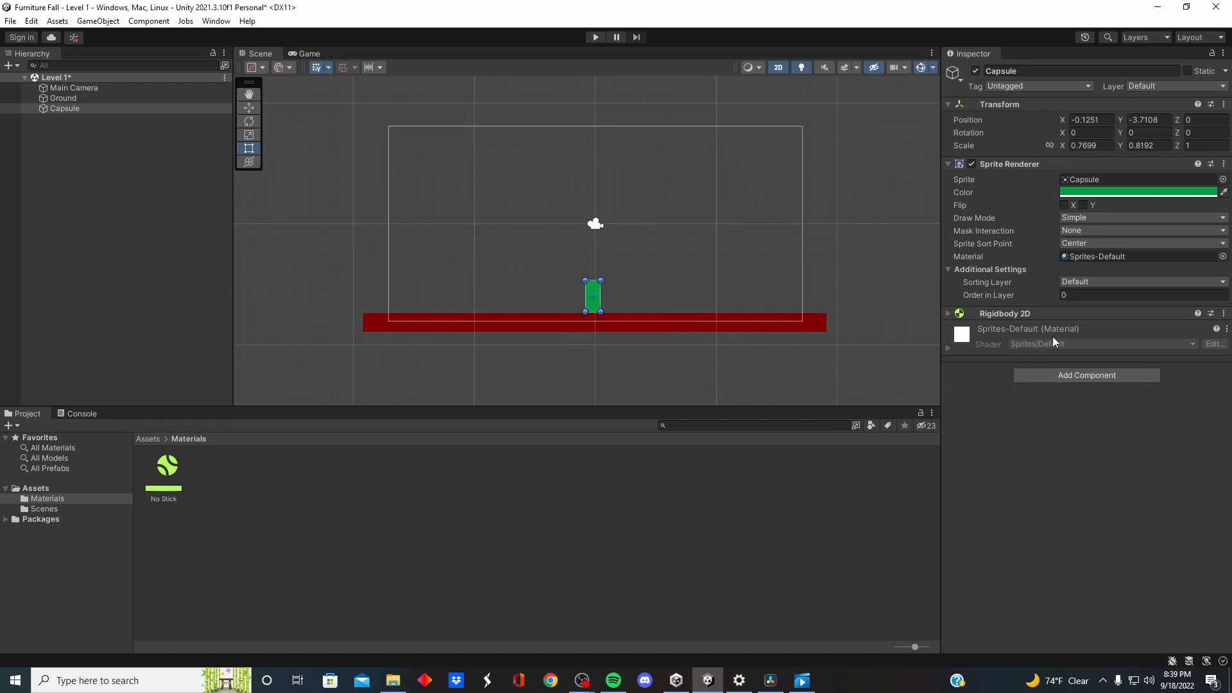
# Add a Capsule Collider 2D component to the capsule and check how its outline fits the sprite
pyautogui.click(1112, 375)
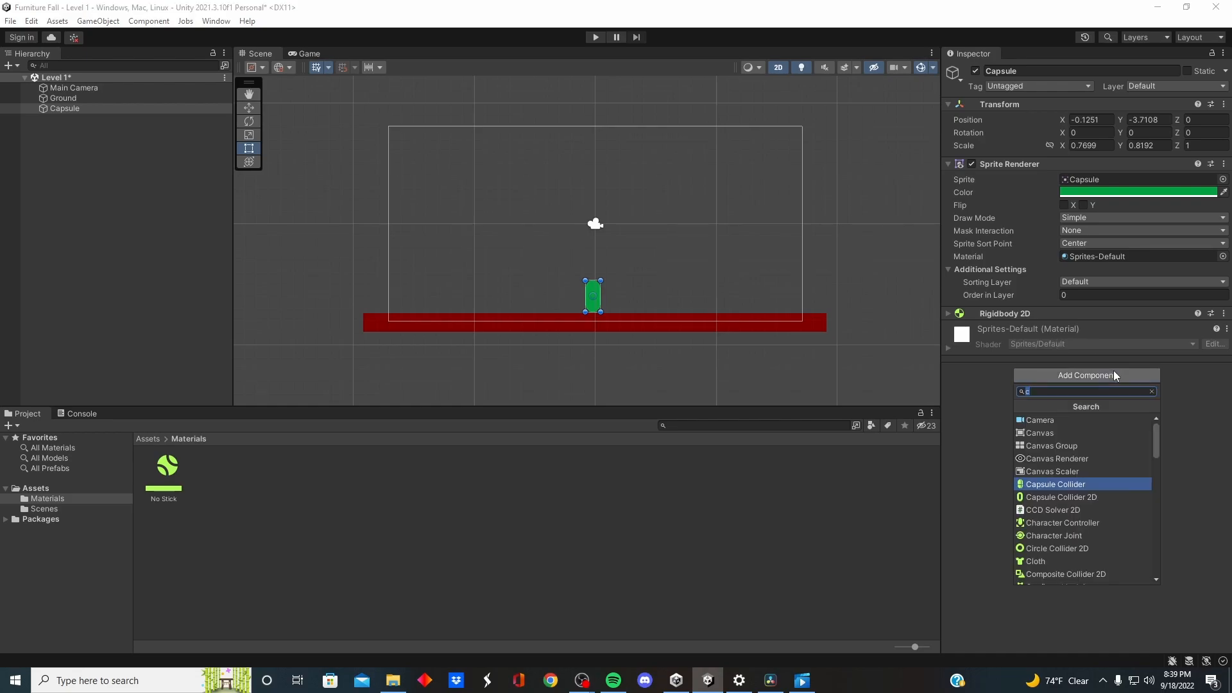
pyautogui.click(1082, 498)
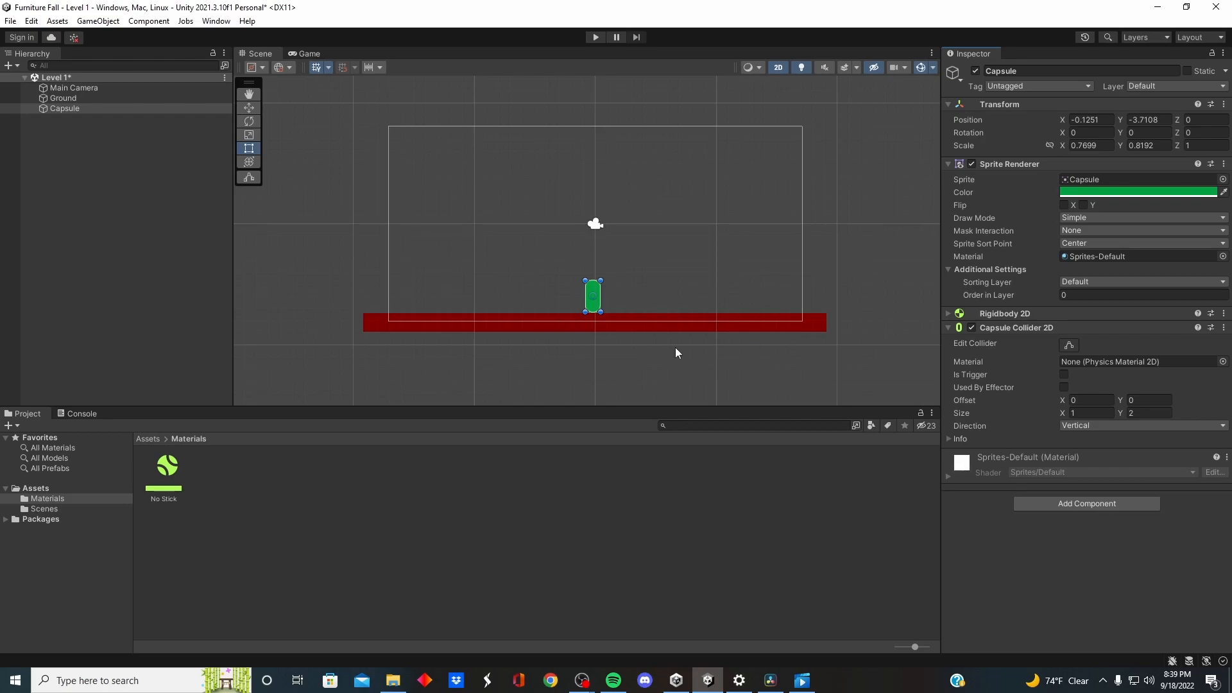
pyautogui.scroll(8, 550, 307)
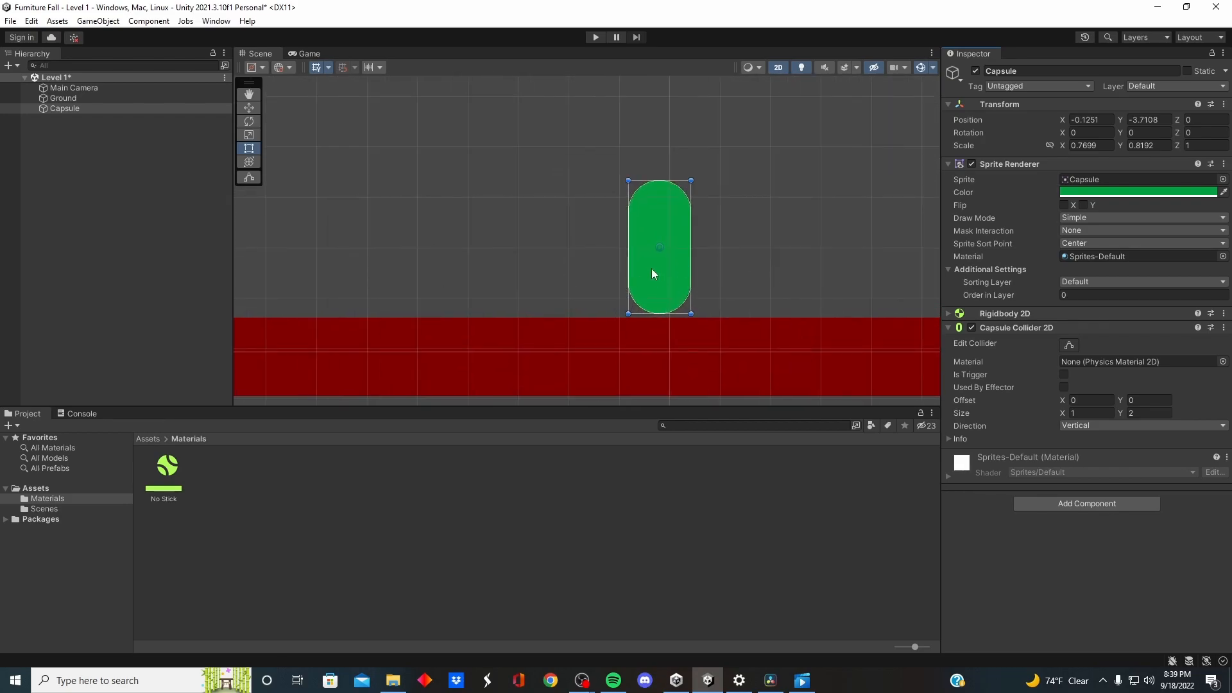
pyautogui.scroll(-5, 802, 265)
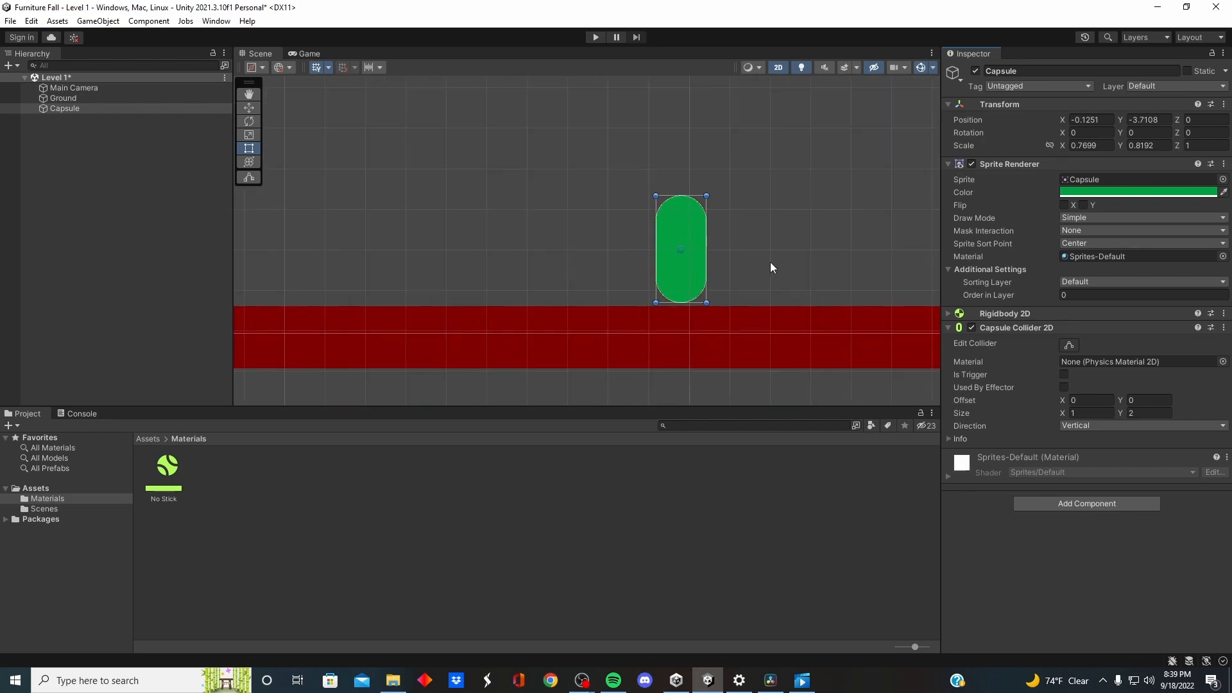
# Run the game to check how the capsule rests on the ground
pyautogui.click(778, 267)
pyautogui.click(596, 37)
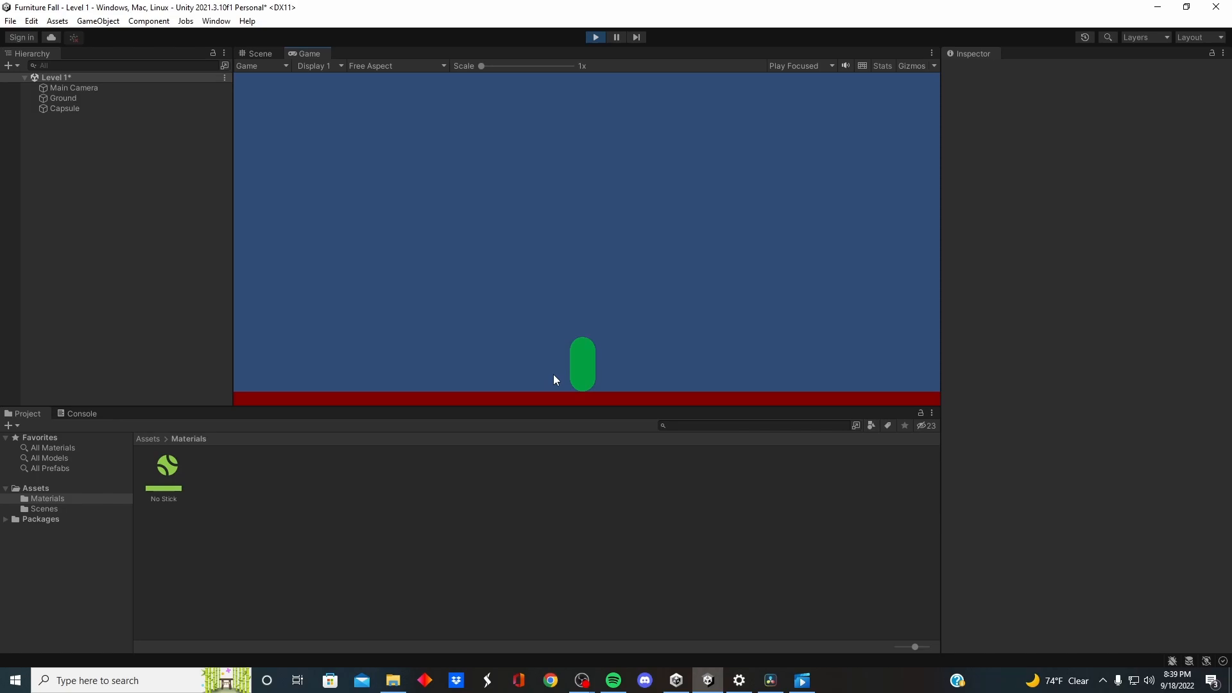
# Try to rename the capsule Player while the game is running, and stop the game
pyautogui.rightClick(101, 109)
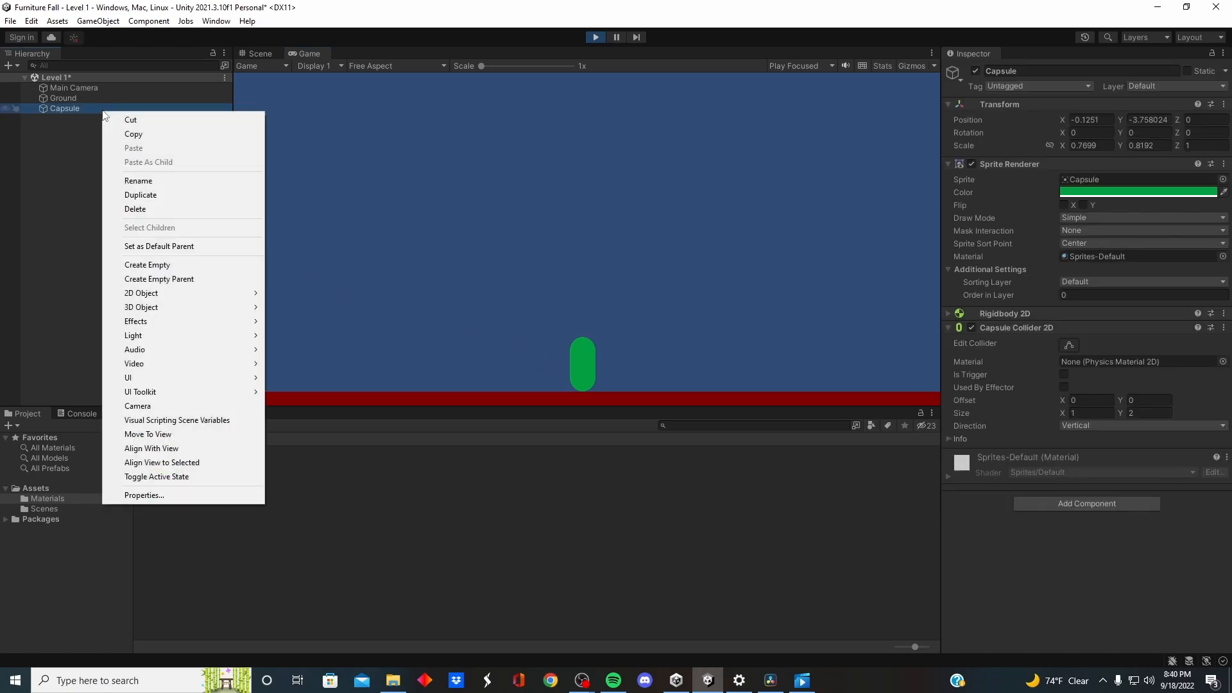
pyautogui.click(164, 179)
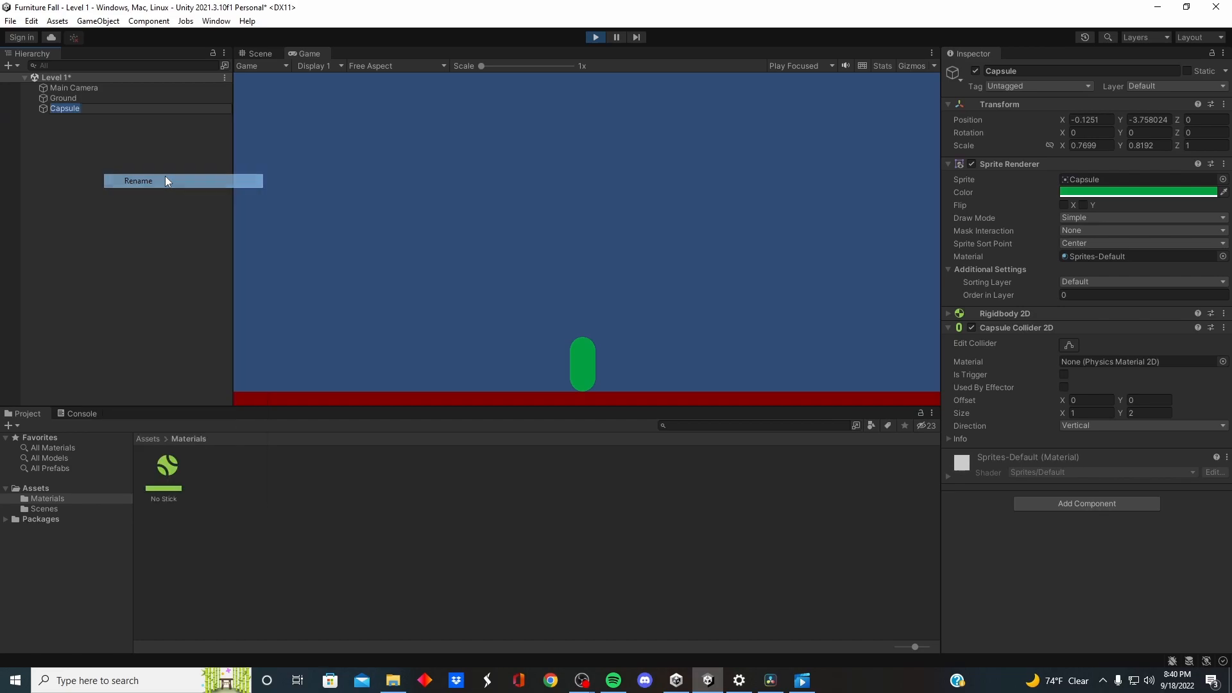
pyautogui.write('Pl')
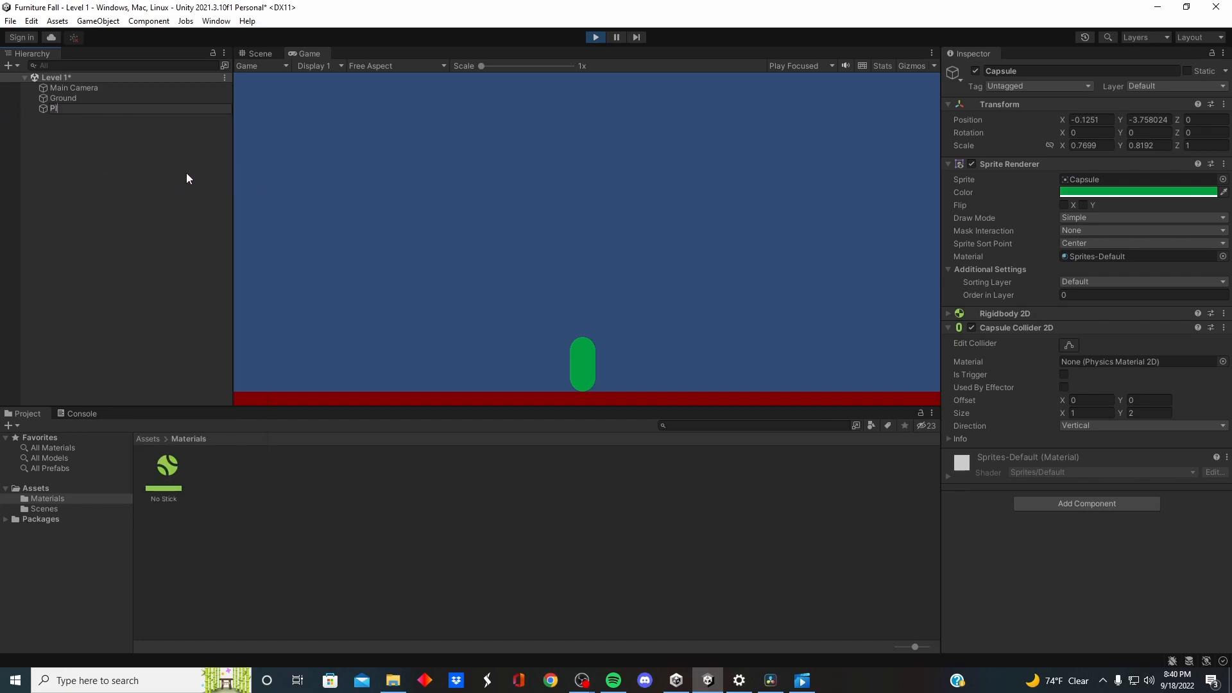
pyautogui.write('ayer')
pyautogui.press('Return')
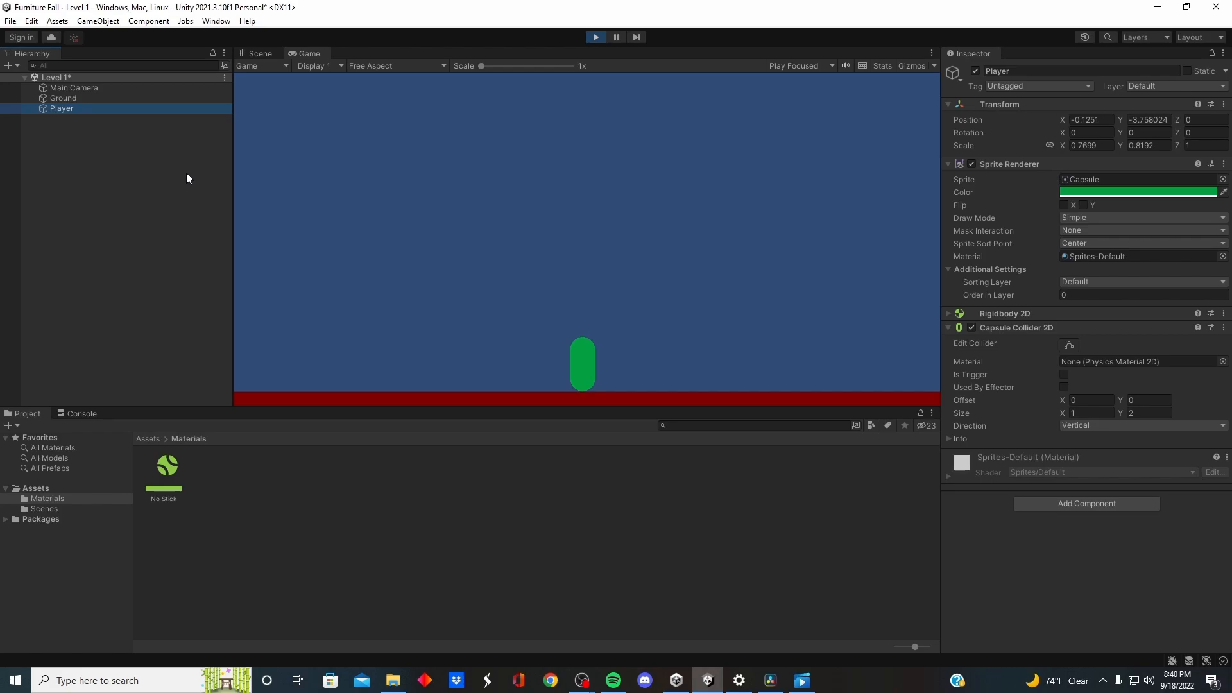
pyautogui.click(596, 37)
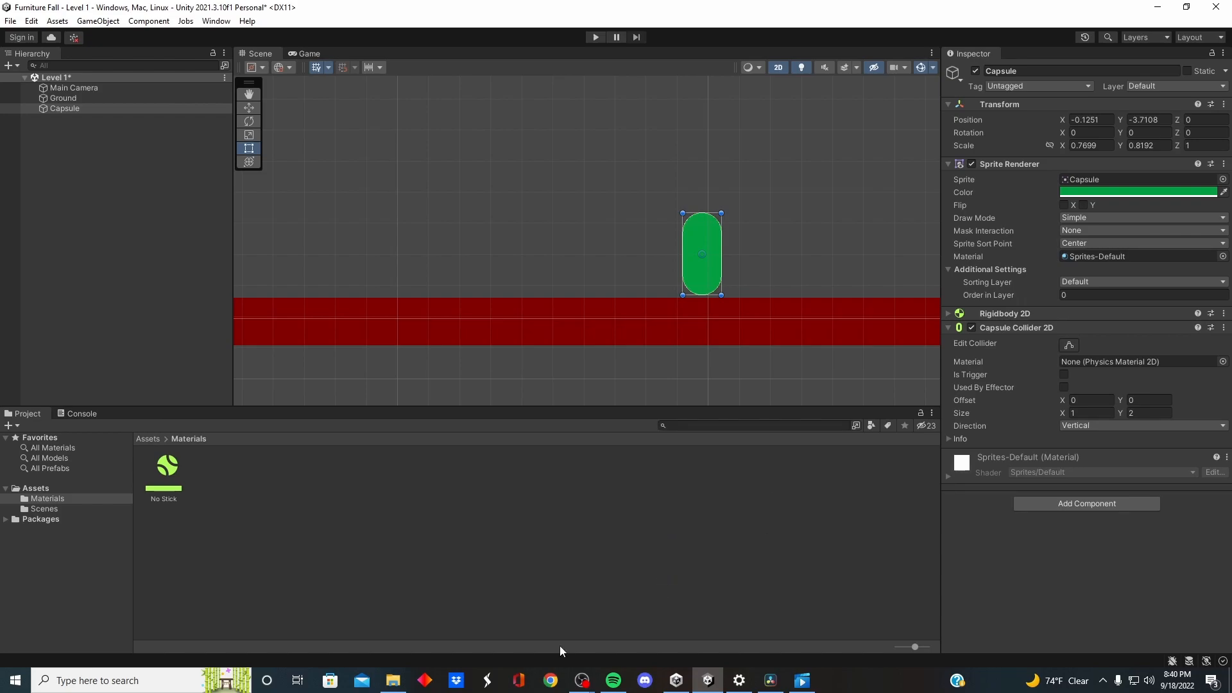
# Open the PlayerMovement script in the code editor to view its code, and close the editor
pyautogui.moveTo(400, 680)
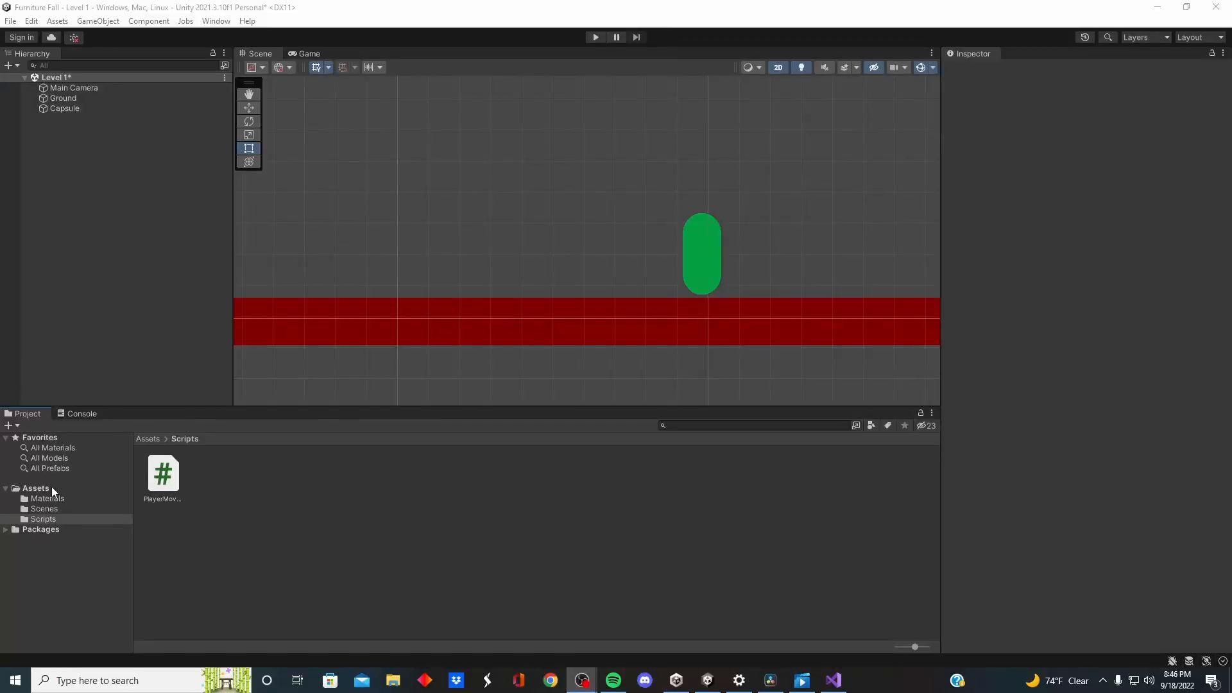
pyautogui.click(164, 471)
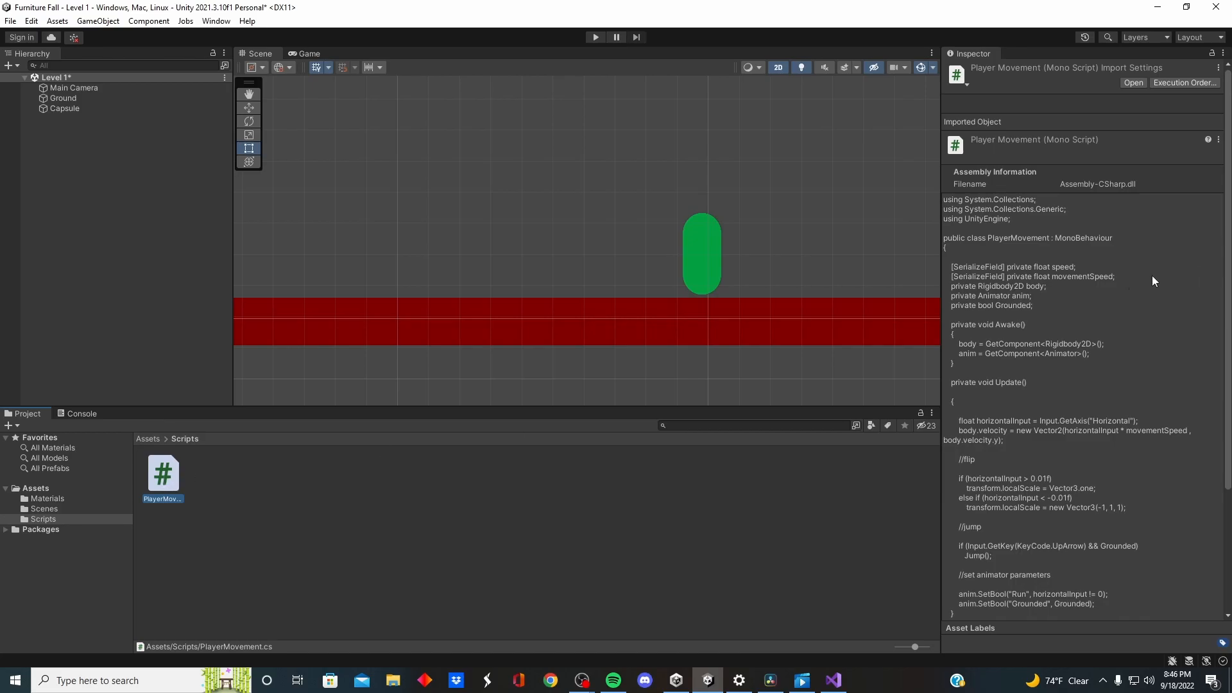
pyautogui.doubleClick(164, 473)
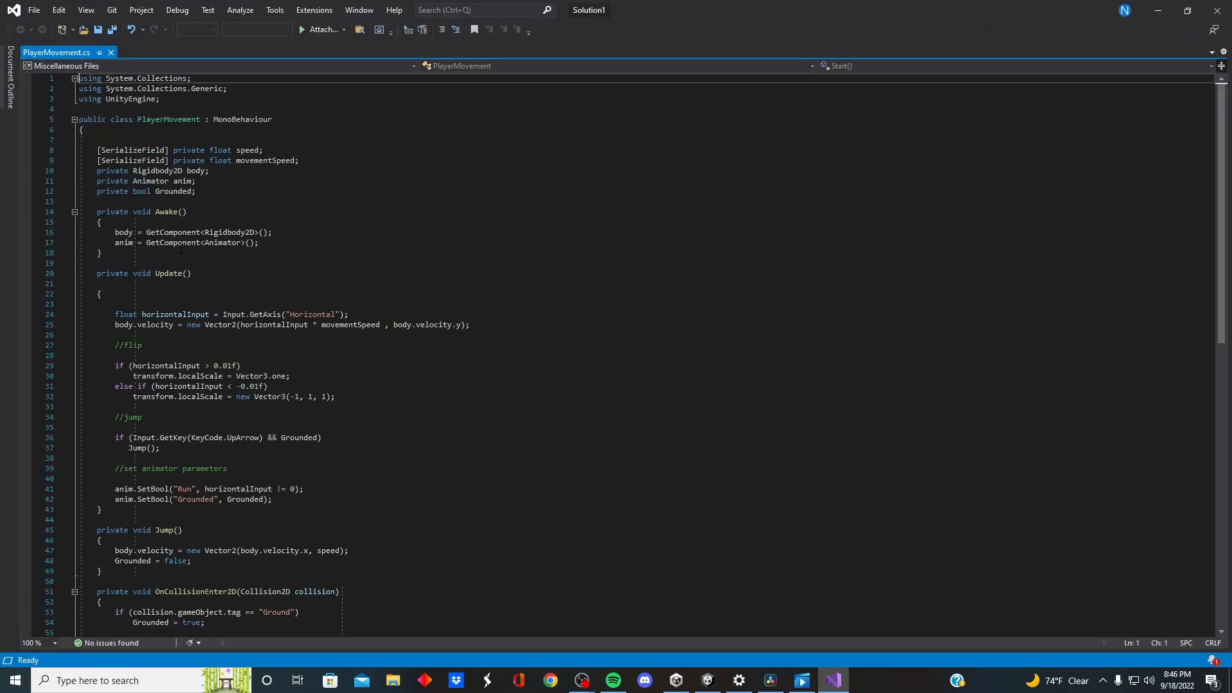
pyautogui.click(1217, 10)
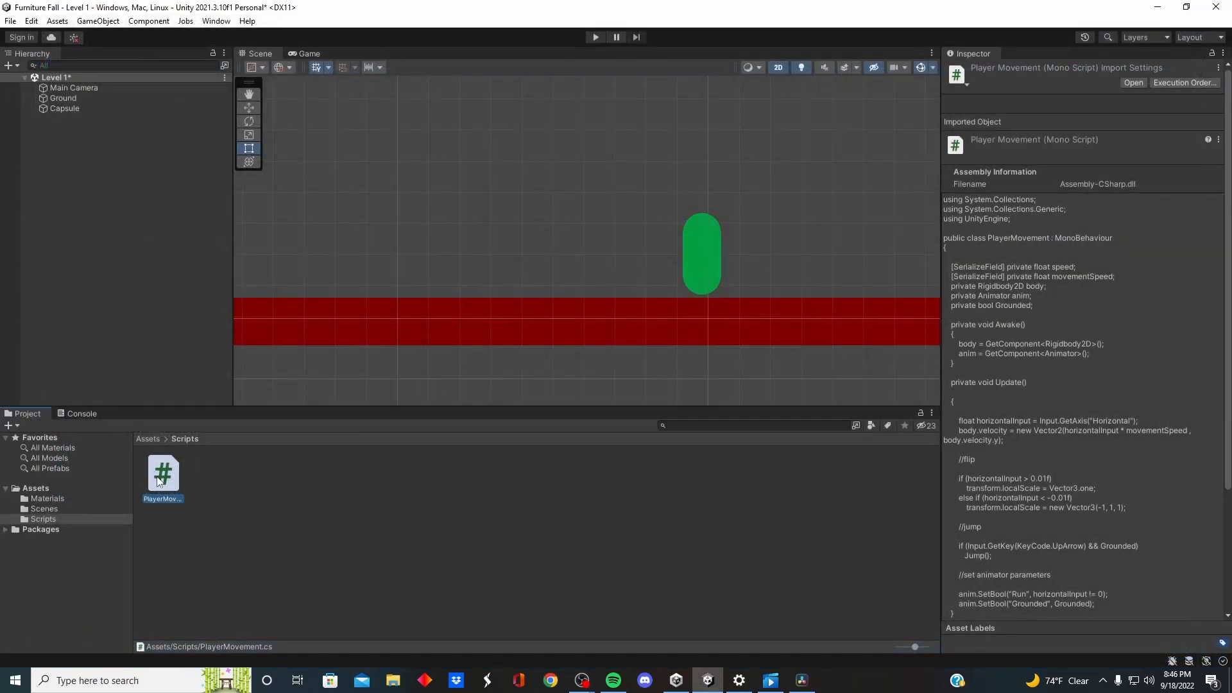
# Attach the PlayerMovement script to the capsule and rename the capsule Player
pyautogui.moveTo(92, 245); pyautogui.dragTo(76, 109)
pyautogui.doubleClick(93, 107)
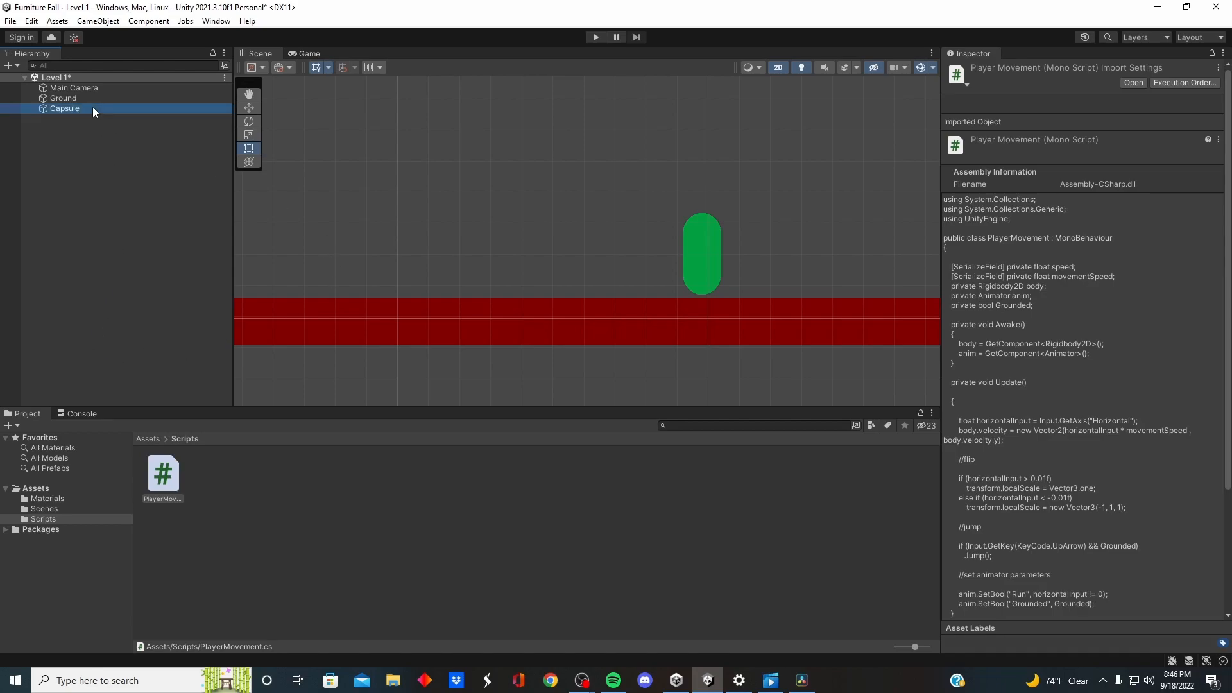
pyautogui.rightClick(92, 107)
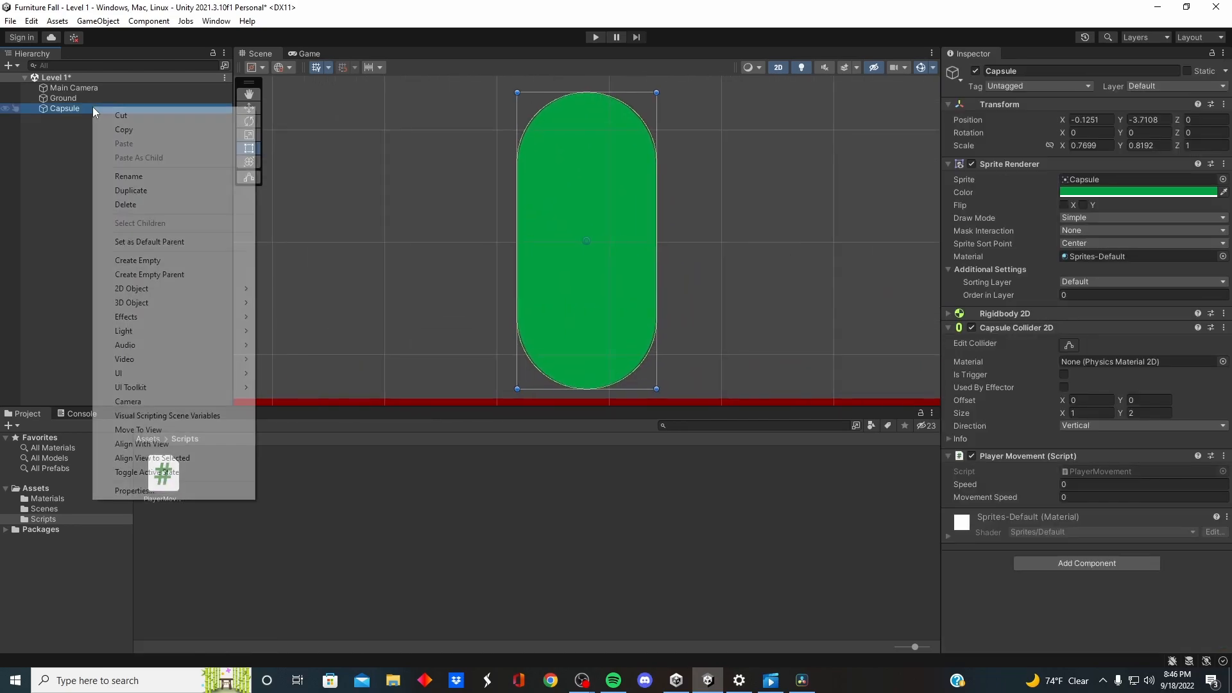
pyautogui.click(170, 177)
pyautogui.write('Player')
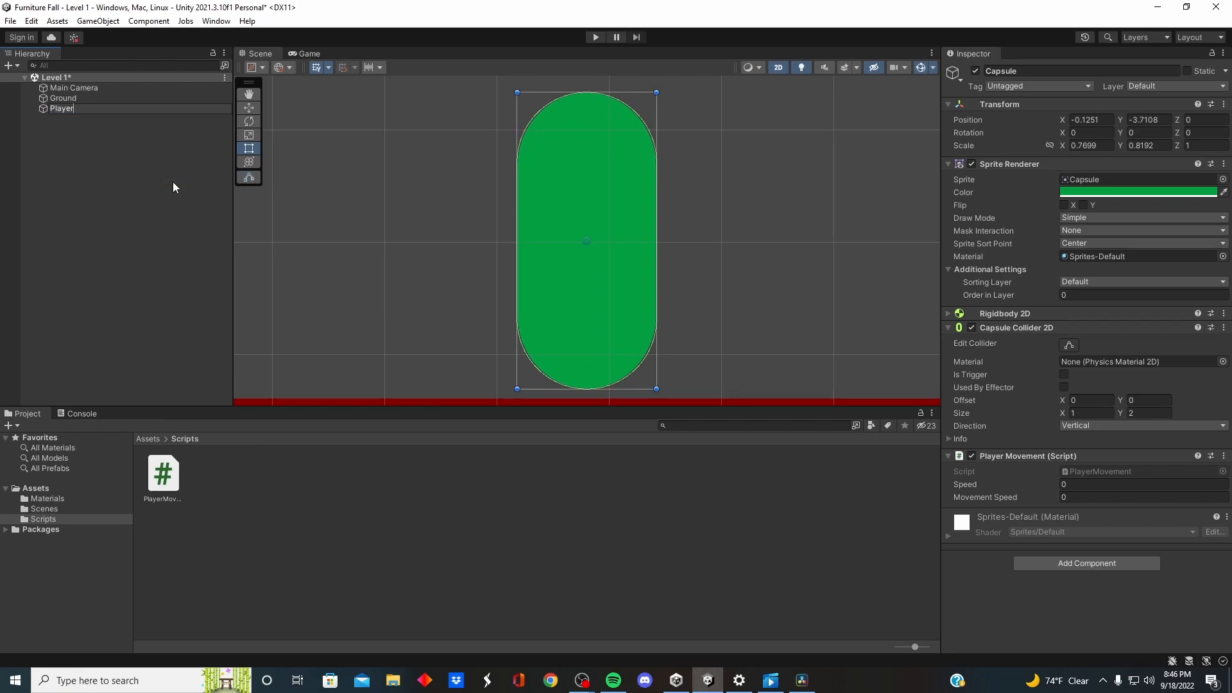
pyautogui.press('Return')
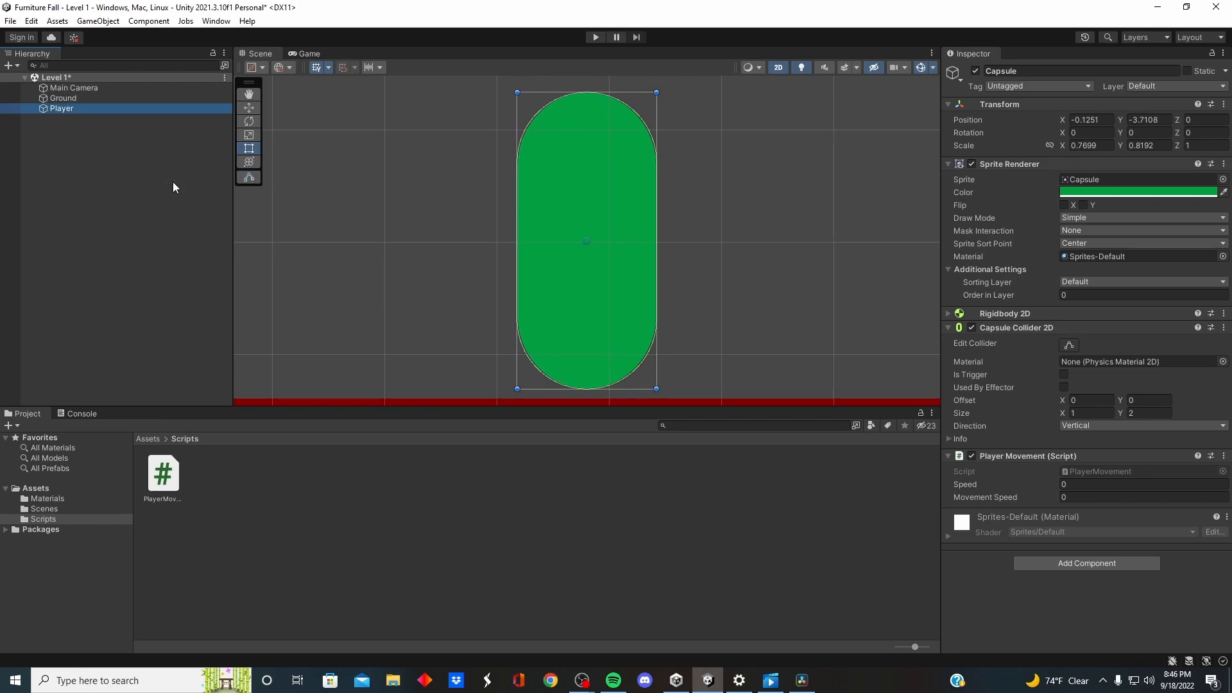
# Set the Player Movement script's Speed to 0 and Movement Speed to 10, and lower the player to about Y -3.752
pyautogui.click(398, 532)
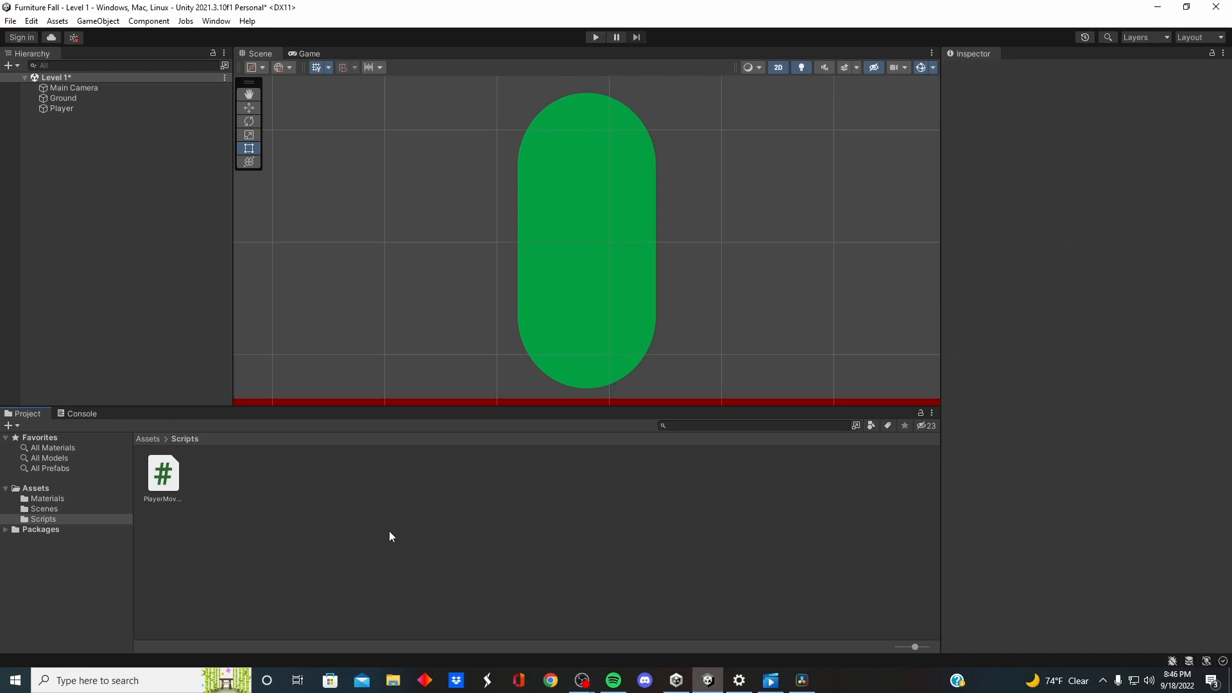
pyautogui.scroll(-1, 664, 109)
pyautogui.click(74, 112)
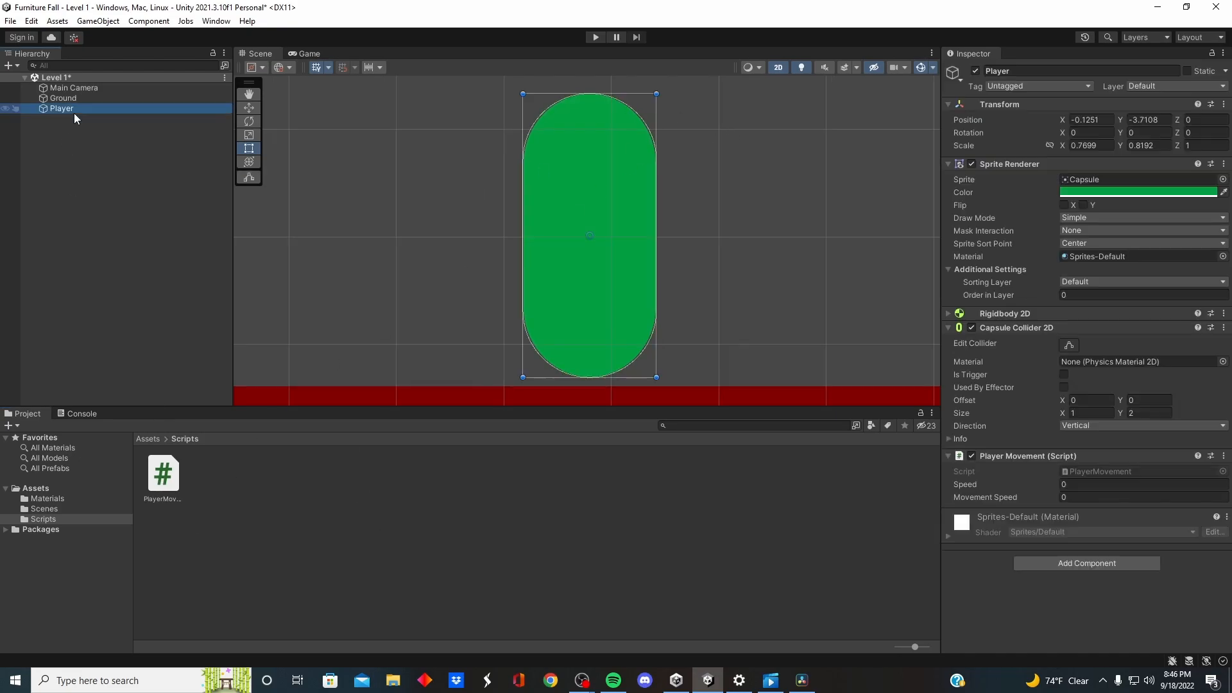
pyautogui.click(1089, 485)
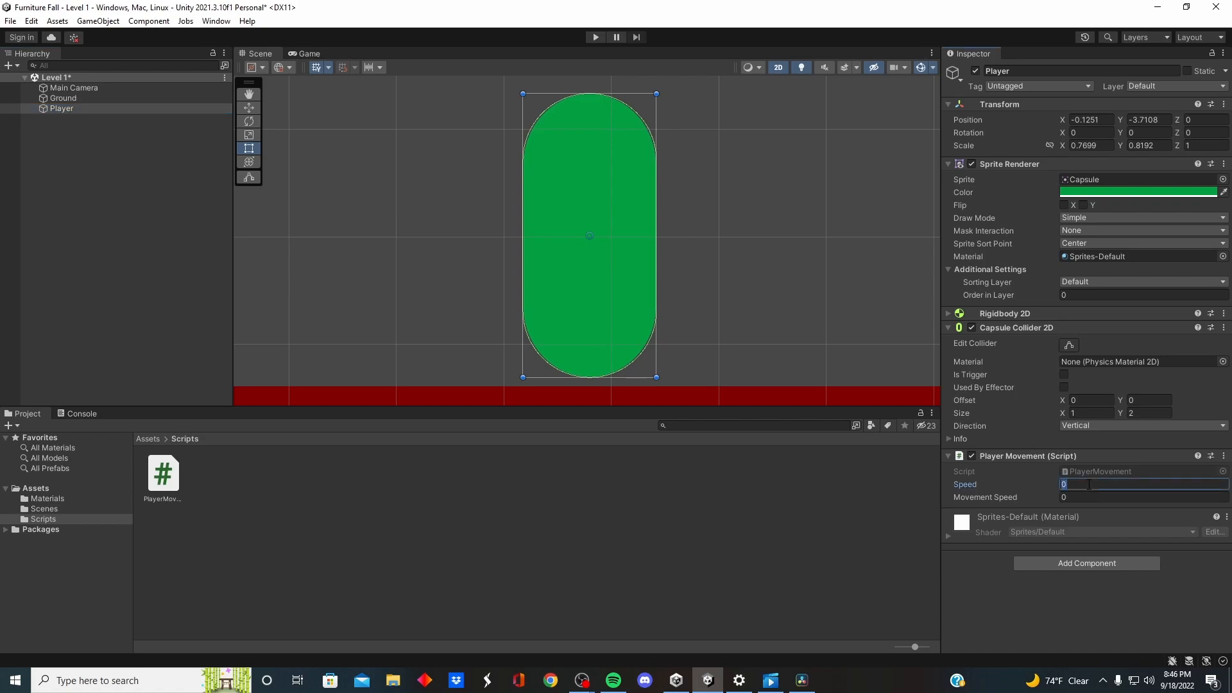
pyautogui.write('10')
pyautogui.write('0')
pyautogui.click(1076, 495)
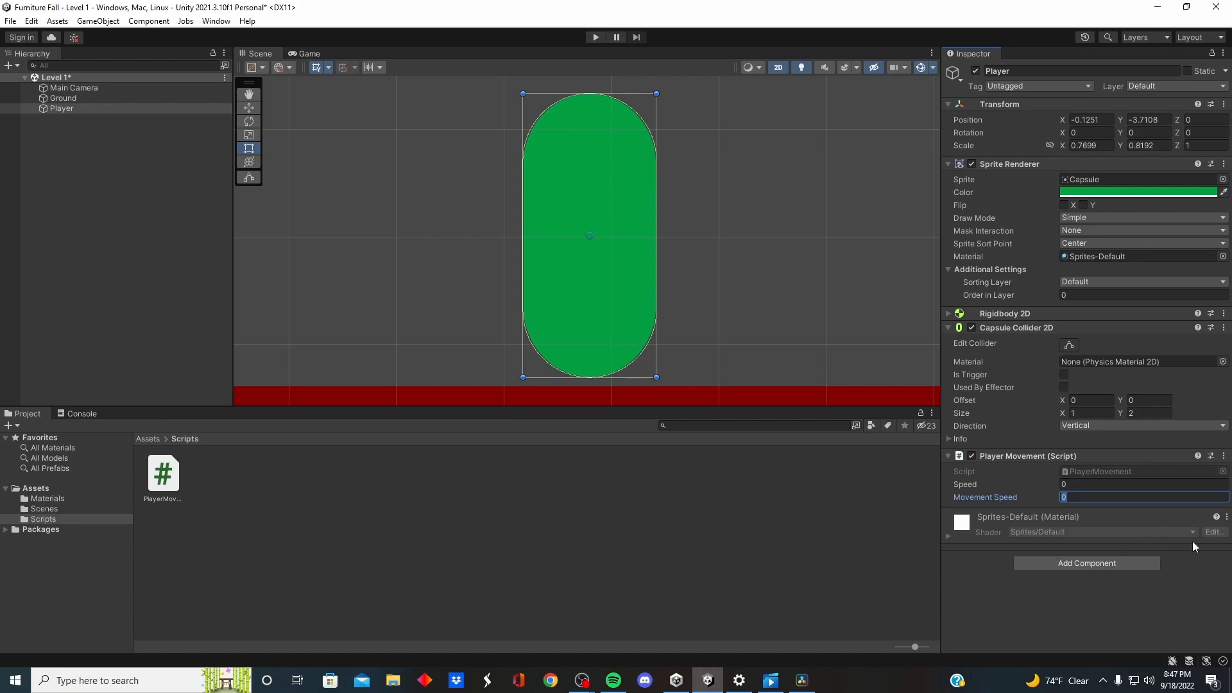
pyautogui.write('10')
pyautogui.press('Return')
pyautogui.moveTo(587, 236); pyautogui.dragTo(590, 246)
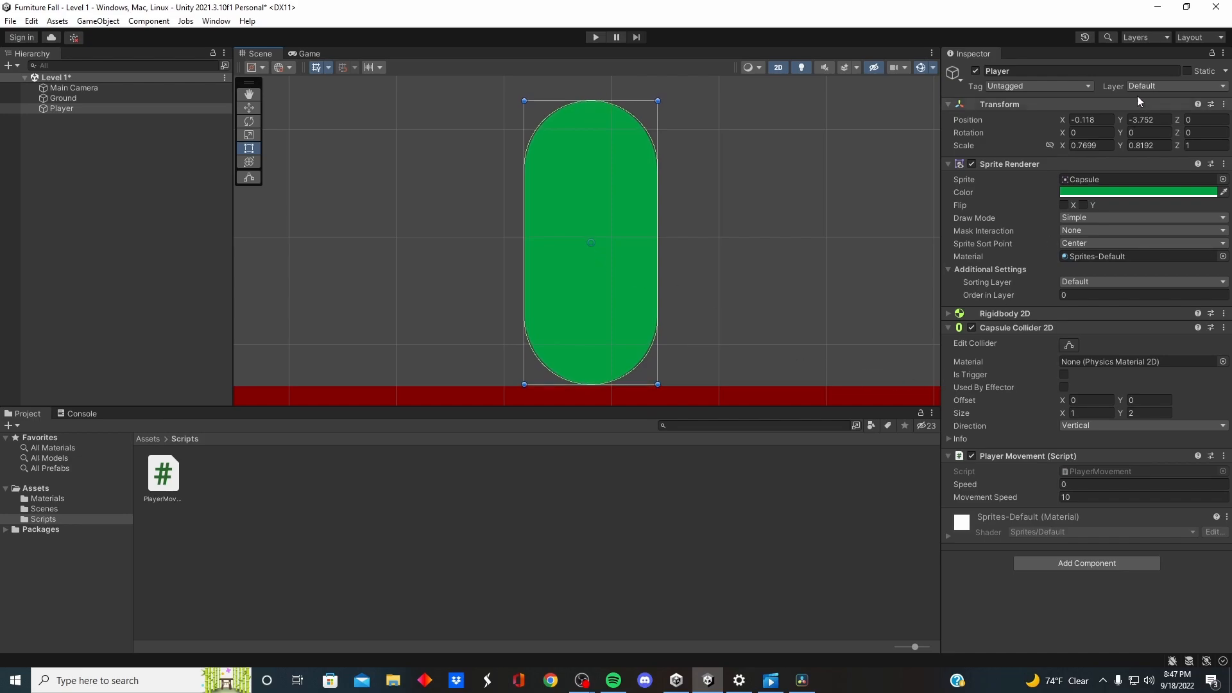
# Play-test moving the player left and right across the ground, and stop the game
pyautogui.click(590, 38)
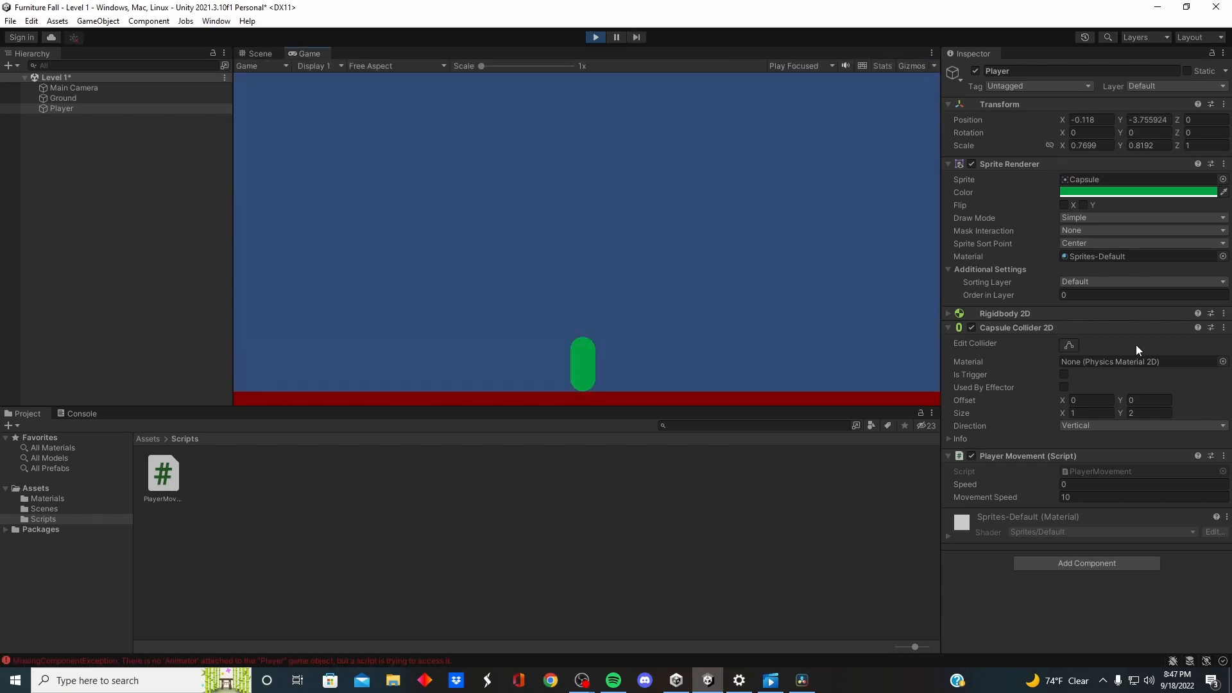
pyautogui.press('a')
pyautogui.press('d')
pyautogui.press('a')
pyautogui.press('d')
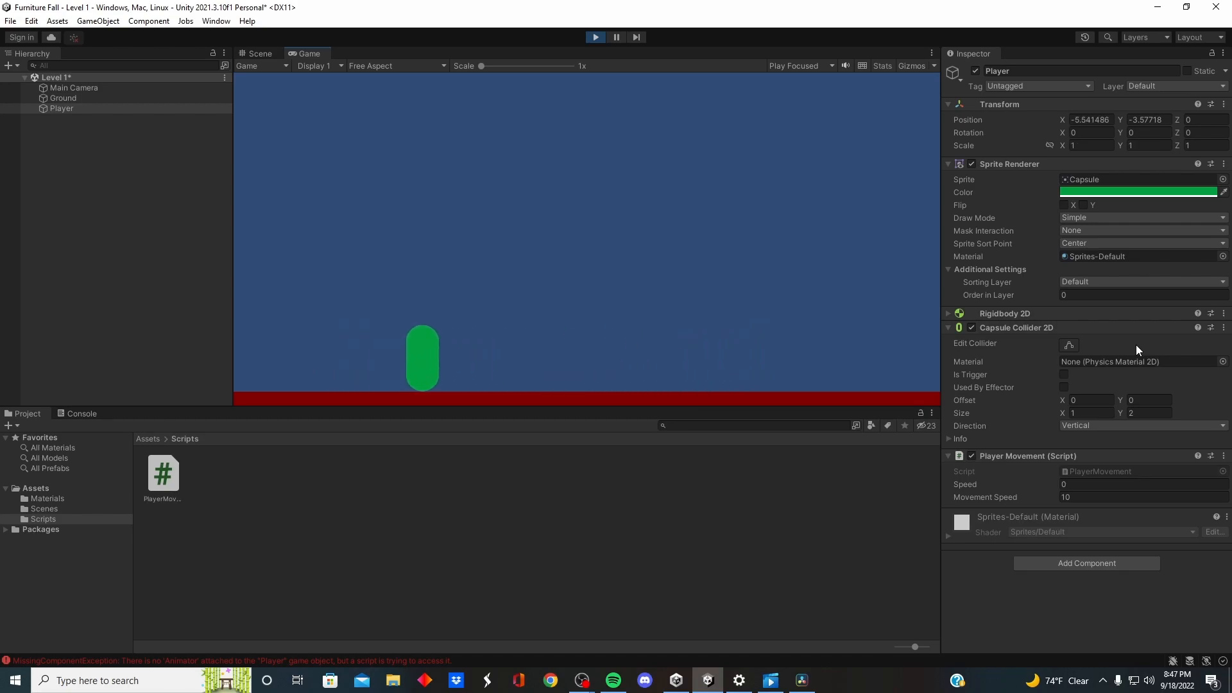
pyautogui.press('a')
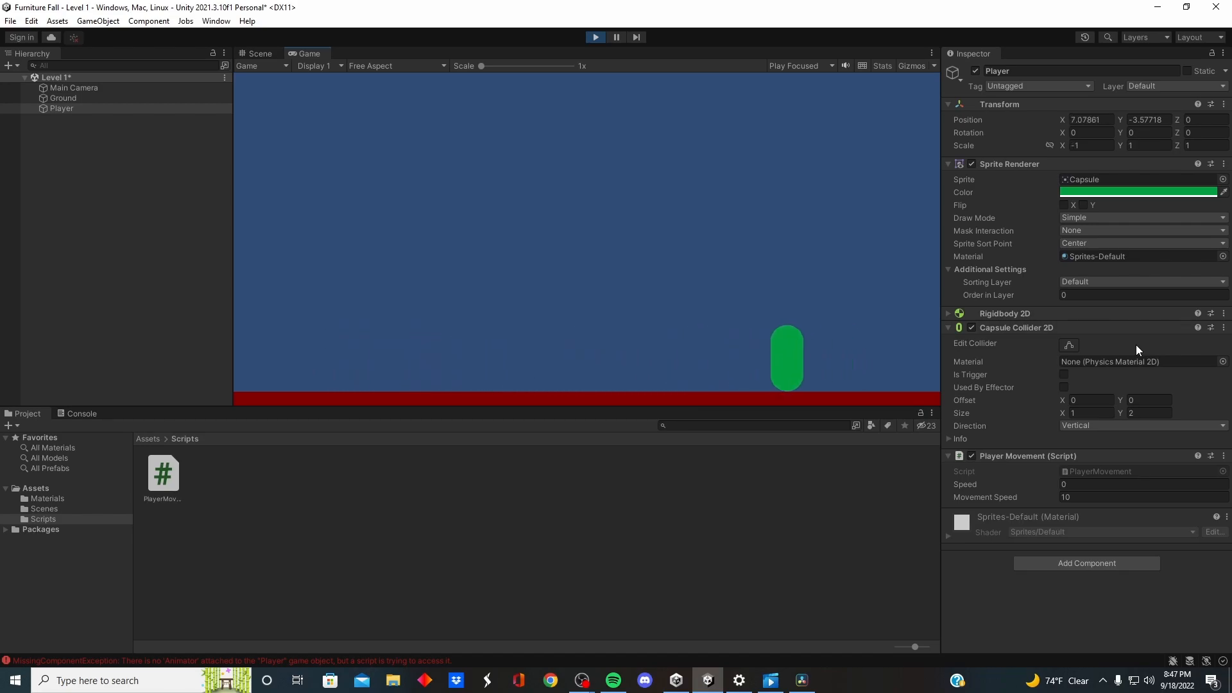
pyautogui.press('d')
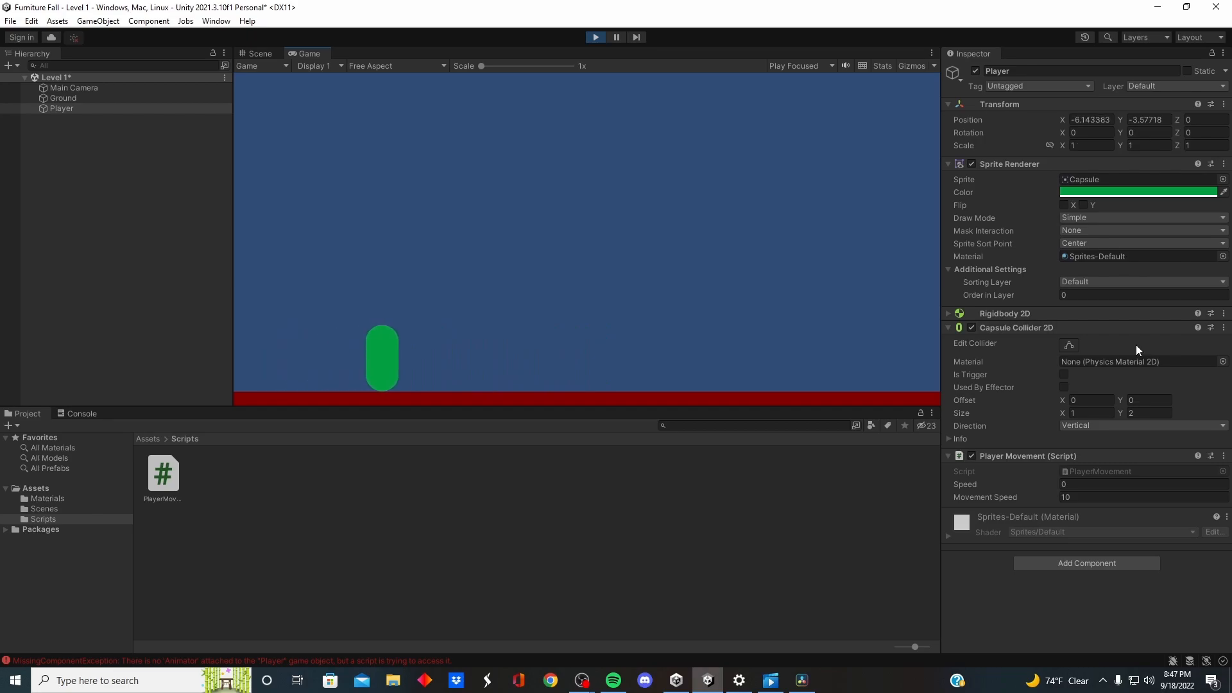
pyautogui.press('a')
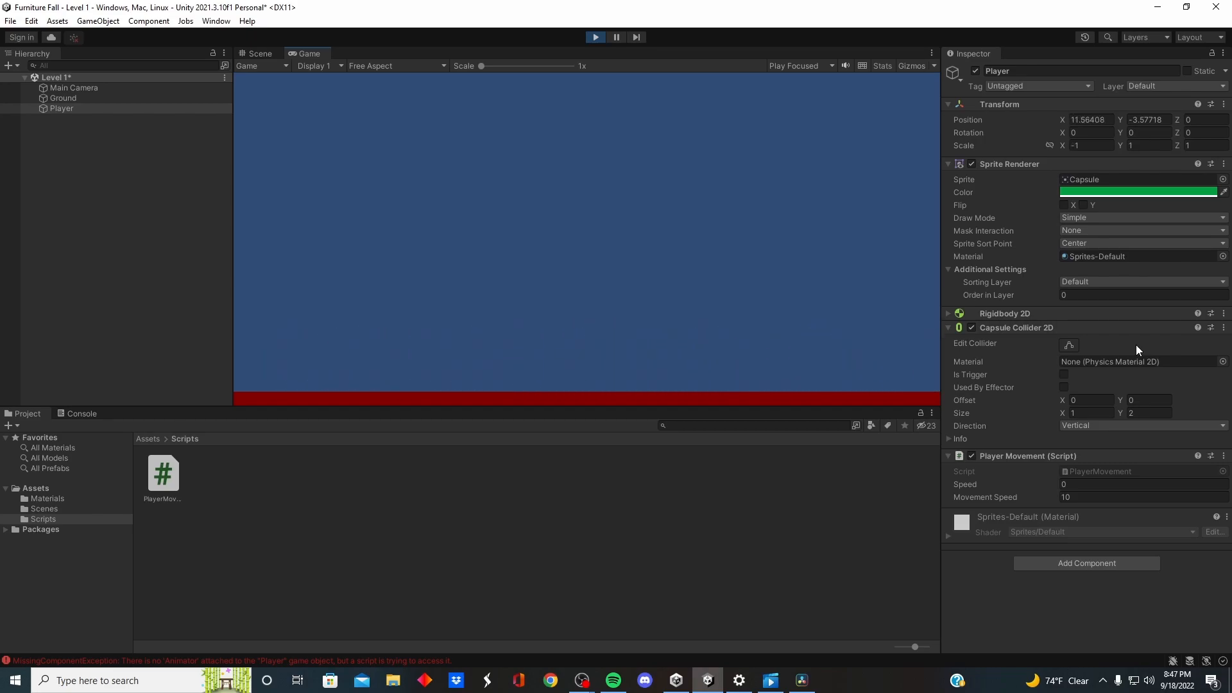
pyautogui.press('d')
pyautogui.click(591, 37)
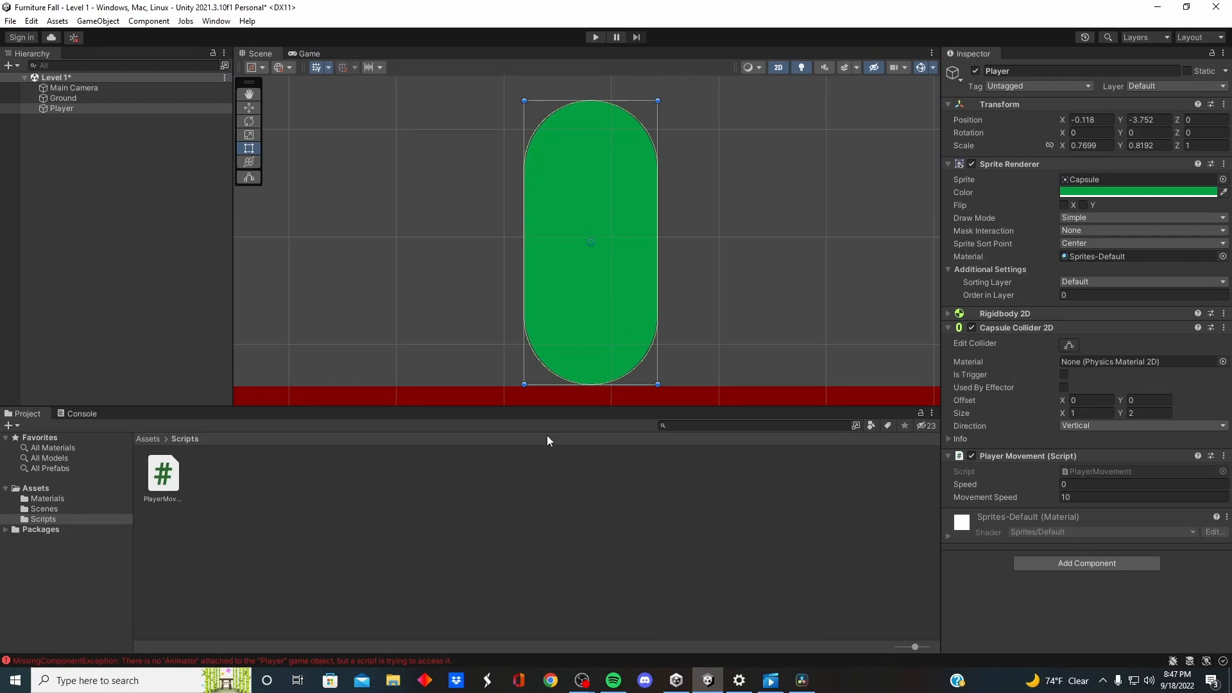
# Examine the ground's extent and its right end against the camera's view boundary in the scene
pyautogui.scroll(-6, 710, 293)
pyautogui.moveTo(725, 321); pyautogui.dragTo(762, 252, button='middle')
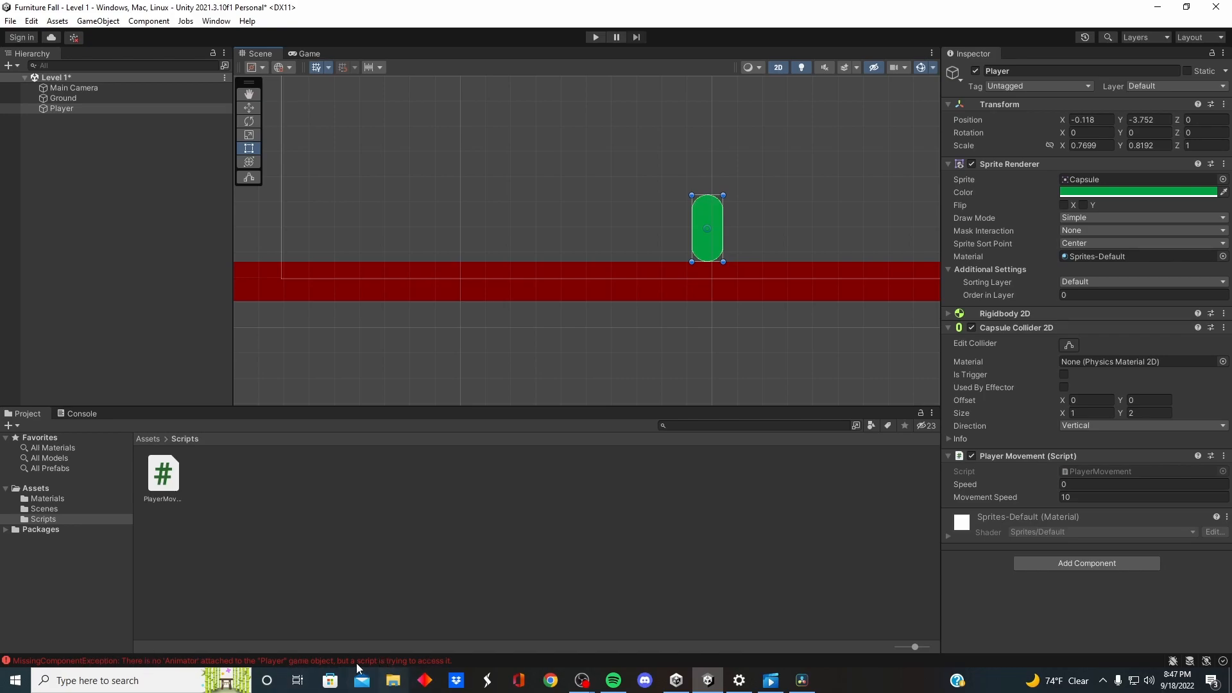
pyautogui.moveTo(744, 250); pyautogui.dragTo(655, 256, button='middle')
pyautogui.scroll(-5, 684, 330)
pyautogui.scroll(2, 634, 364)
pyautogui.scroll(3, 633, 364)
pyautogui.scroll(3, 630, 348)
pyautogui.moveTo(617, 324); pyautogui.dragTo(610, 362, button='middle')
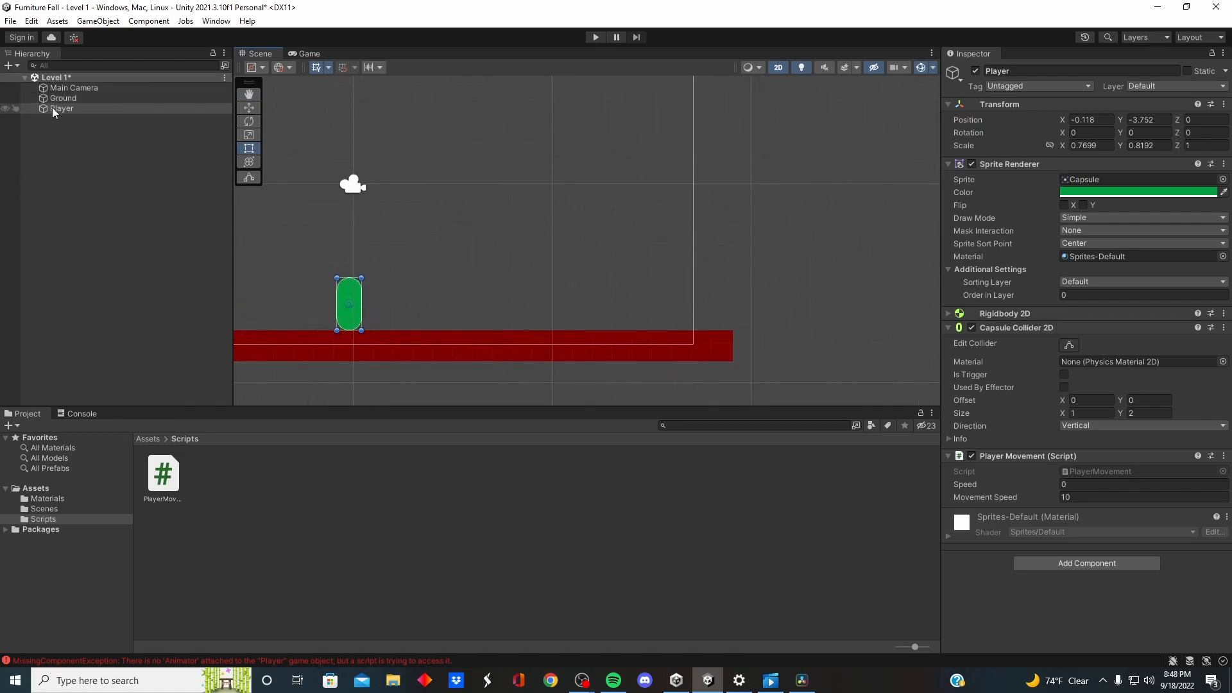
# Add an Edge Collider 2D component to the Ground object
pyautogui.doubleClick(91, 97)
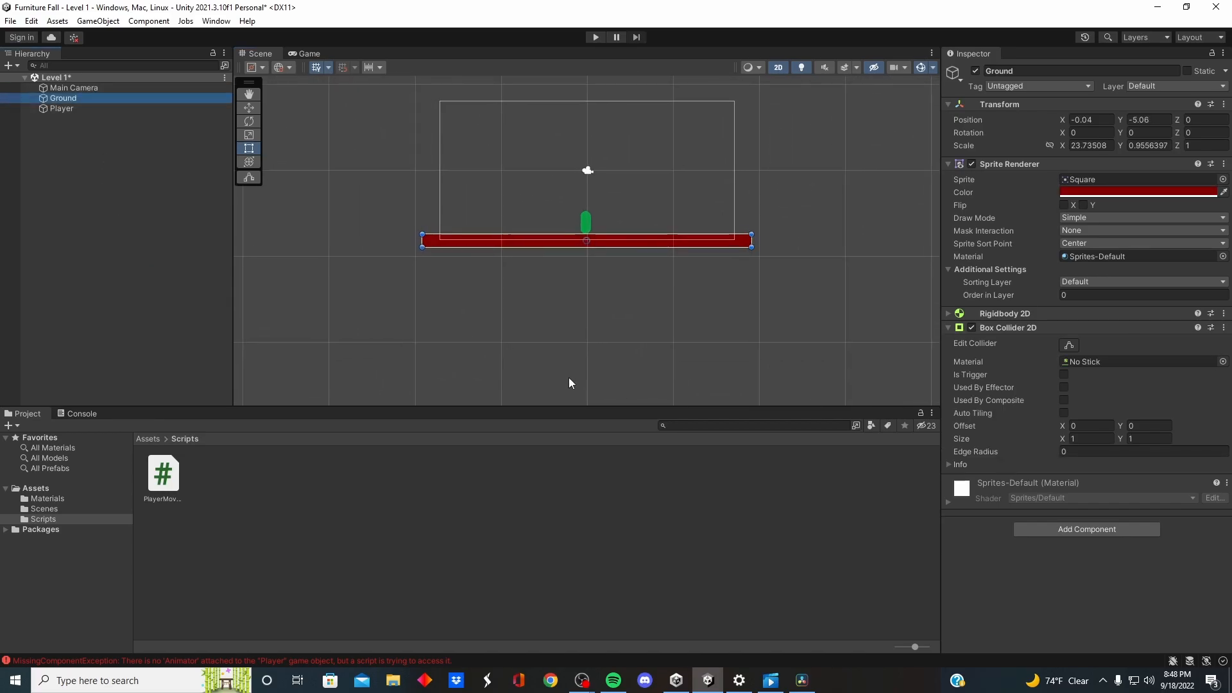
pyautogui.scroll(4, 603, 348)
pyautogui.scroll(3, 591, 385)
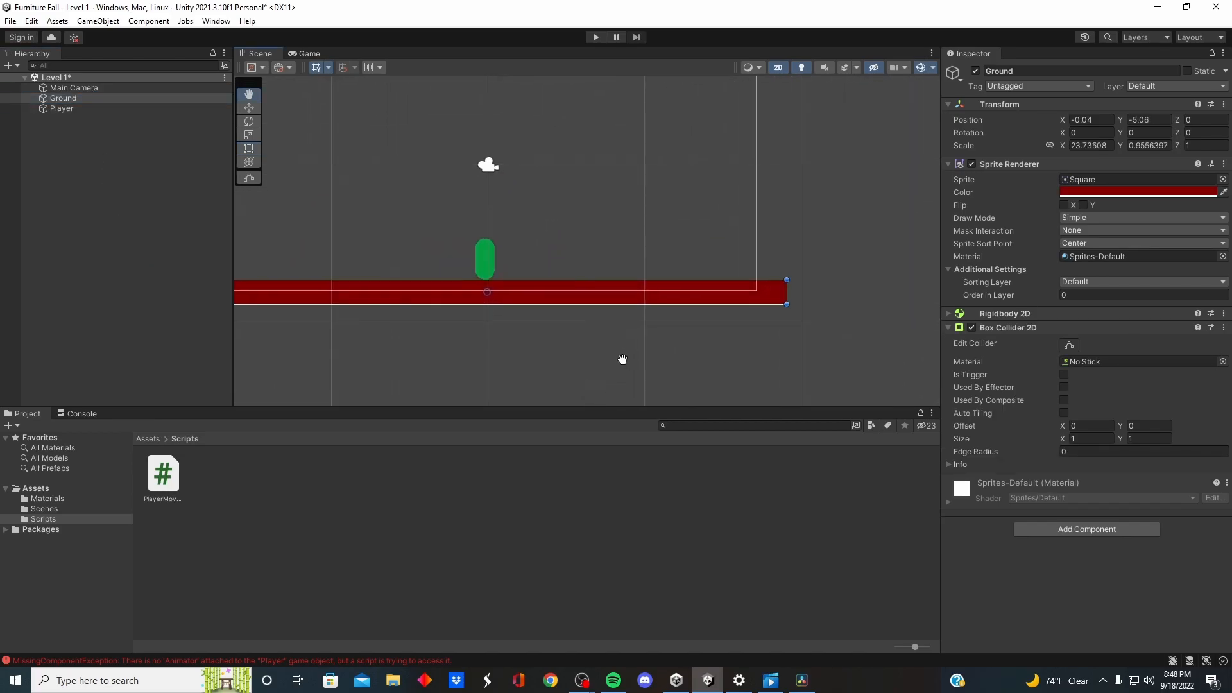
pyautogui.moveTo(621, 358); pyautogui.dragTo(608, 379, button='middle')
pyautogui.scroll(1, 666, 359)
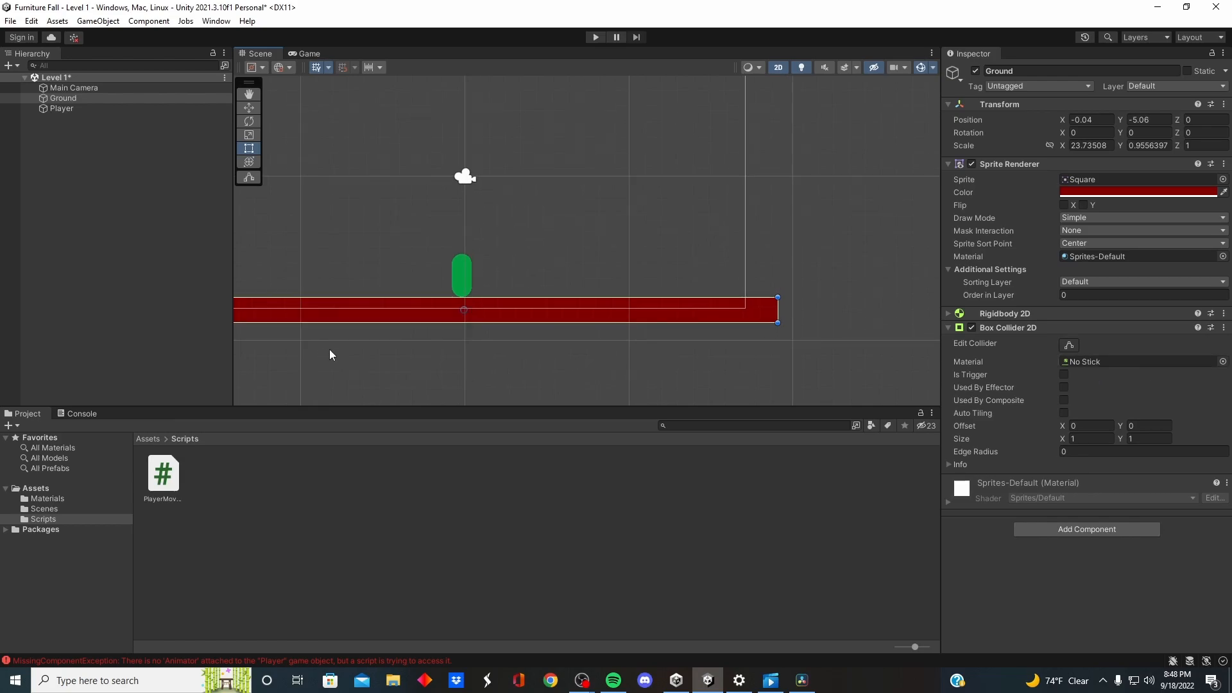
pyautogui.moveTo(422, 329); pyautogui.dragTo(405, 389, button='middle')
pyautogui.click(948, 327)
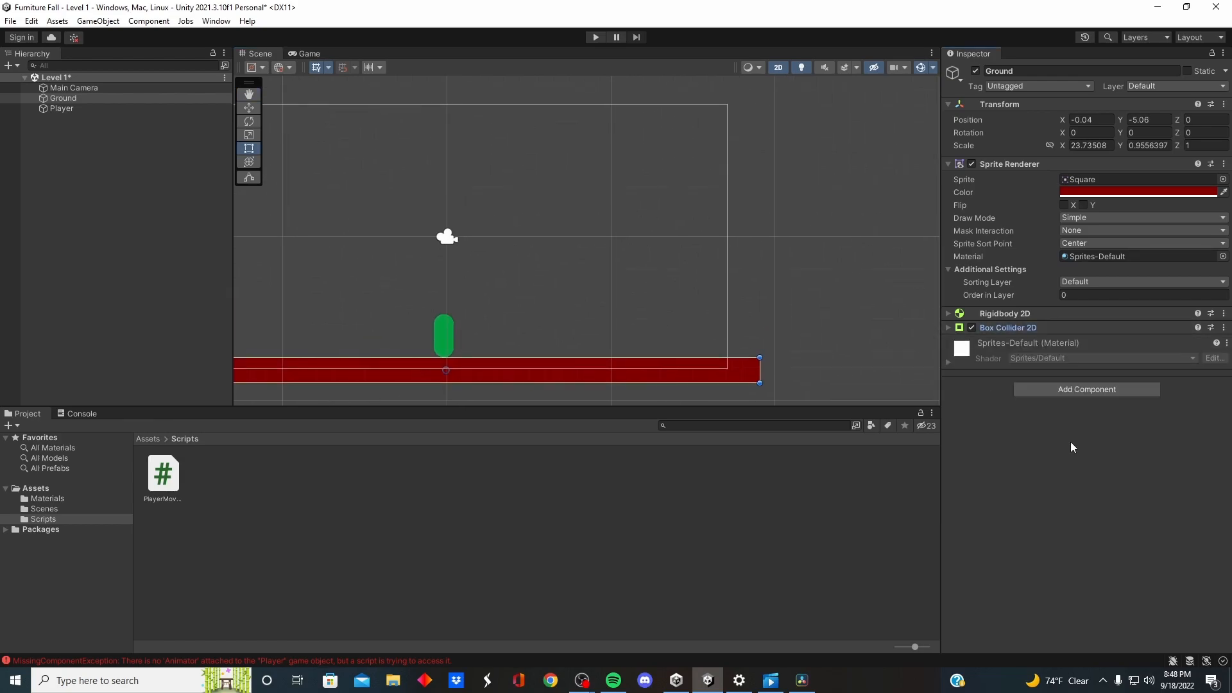
pyautogui.click(1086, 388)
pyautogui.write('c')
pyautogui.press('BackSpace')
pyautogui.write('col')
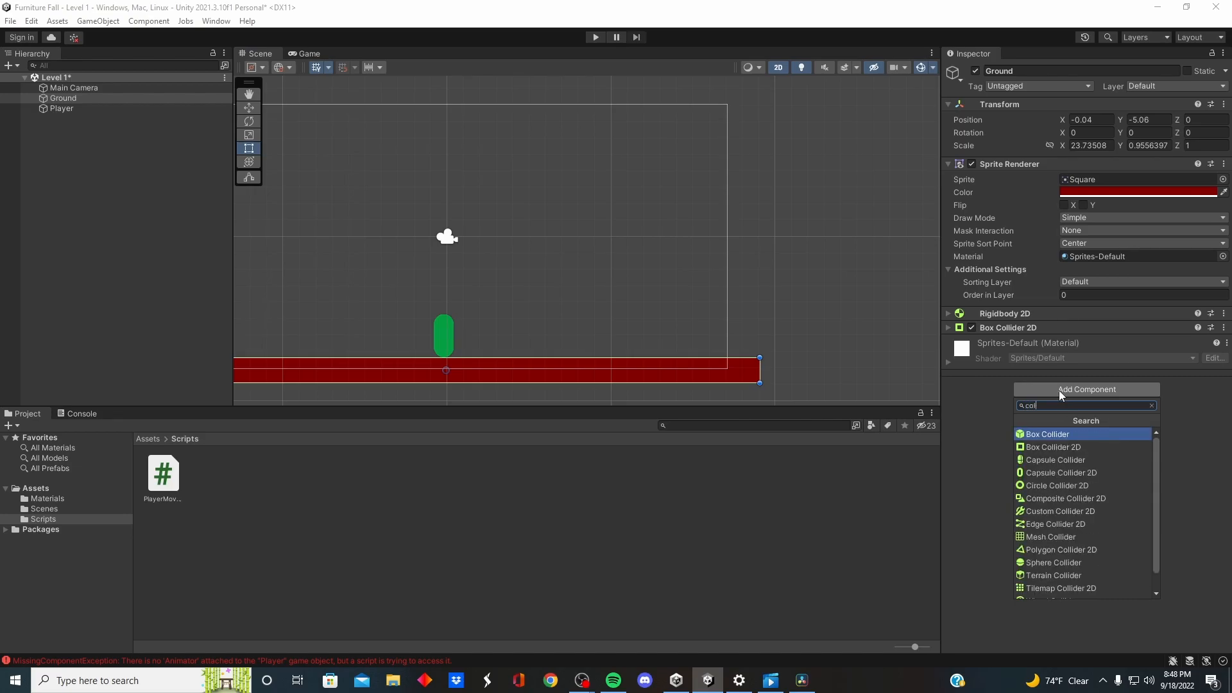
pyautogui.click(1057, 523)
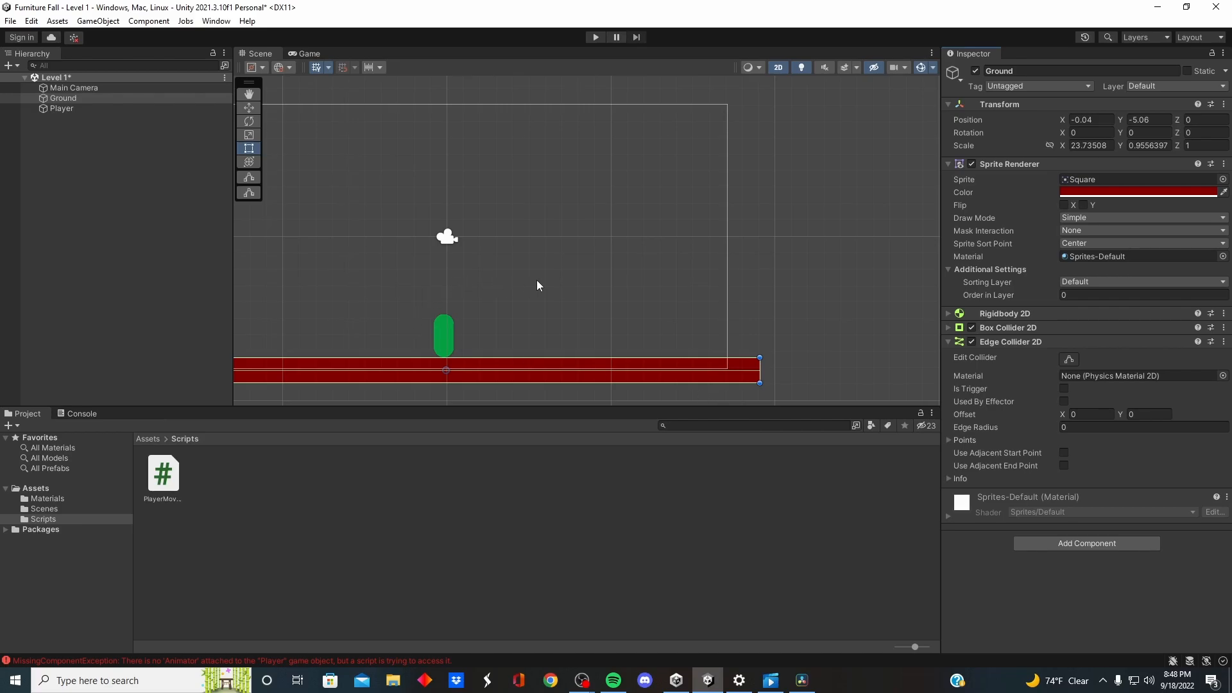
# Edit the Ground's edge collider into a vertical wall at the camera view's right boundary, reaching from below the ground to above the view
pyautogui.click(1066, 358)
pyautogui.moveTo(589, 314); pyautogui.dragTo(703, 277, button='middle')
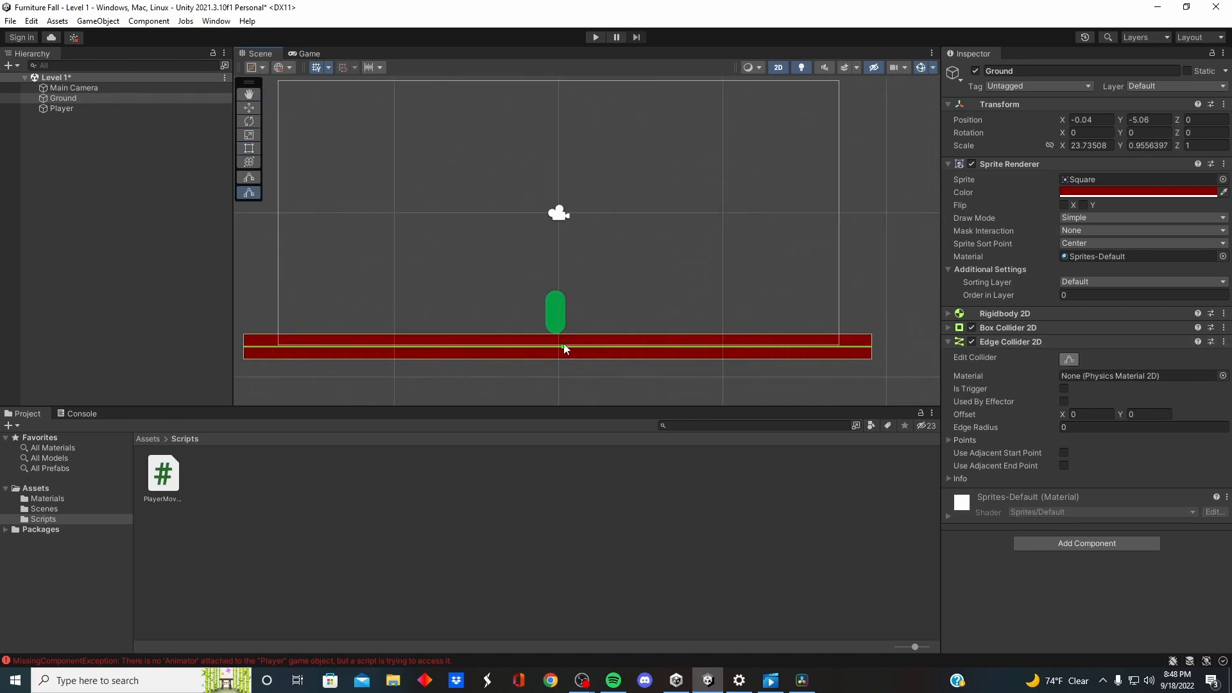
pyautogui.moveTo(837, 354); pyautogui.dragTo(845, 72)
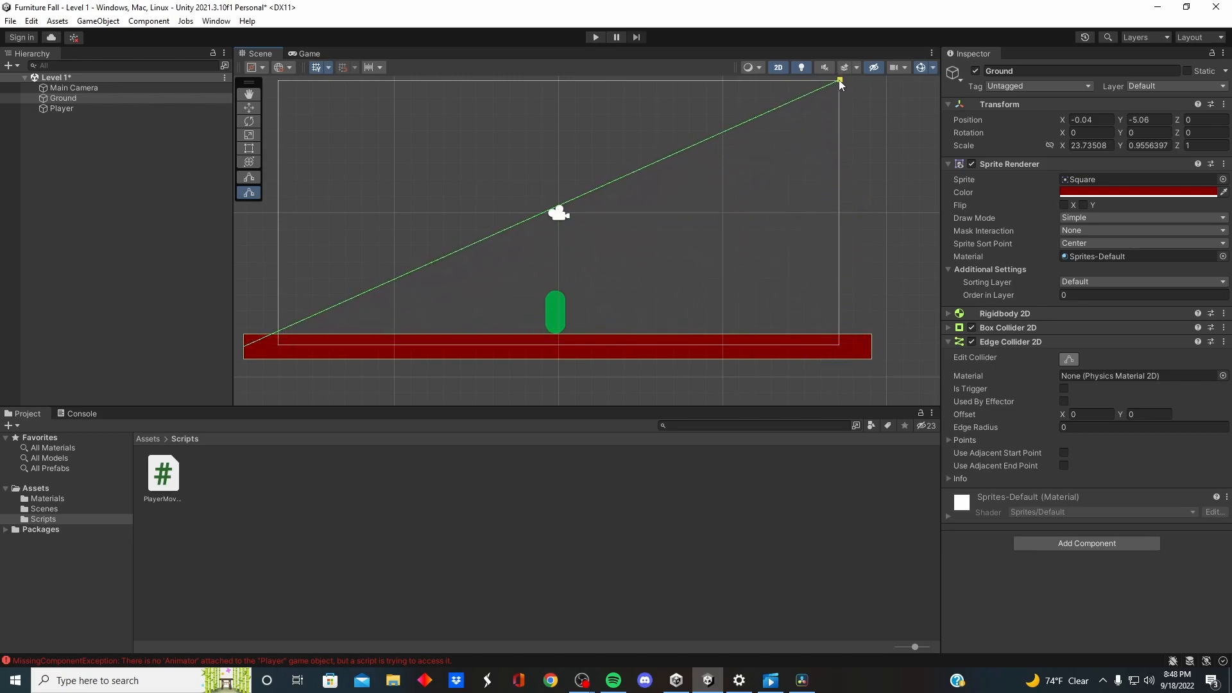
pyautogui.moveTo(244, 346); pyautogui.dragTo(835, 399)
pyautogui.moveTo(839, 81); pyautogui.dragTo(831, 33)
pyautogui.moveTo(881, 229); pyautogui.dragTo(853, 422, button='middle')
pyautogui.moveTo(803, 230); pyautogui.dragTo(807, 89)
# Adjust the lower end of the right edge-collider wall below the ground, near the camera view's right boundary
pyautogui.moveTo(834, 262); pyautogui.dragTo(847, 115, button='middle')
pyautogui.scroll(1, 836, 306)
pyautogui.moveTo(834, 306); pyautogui.dragTo(833, 189, button='middle')
pyautogui.moveTo(812, 334); pyautogui.dragTo(814, 332)
pyautogui.scroll(5, 872, 243)
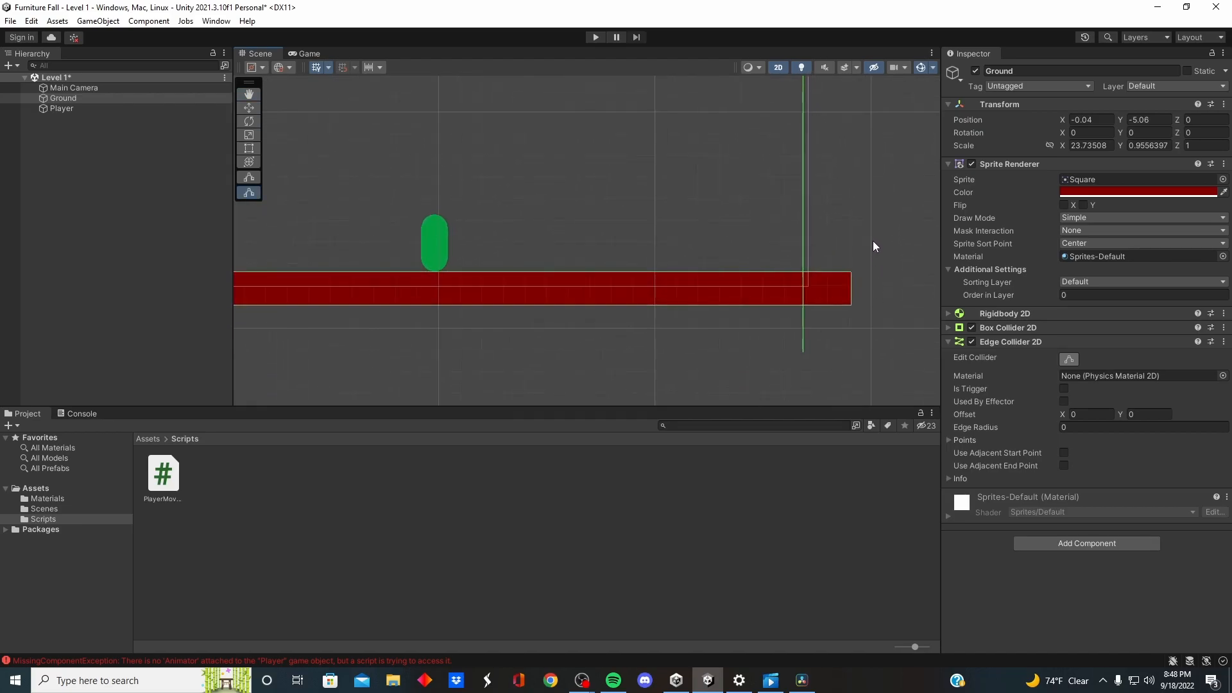
# Extend the right wall's upper end far above the camera view and align both of its ends with the view's right boundary
pyautogui.scroll(-15, 868, 216)
pyautogui.moveTo(866, 185); pyautogui.dragTo(840, 364, button='middle')
pyautogui.moveTo(850, 157); pyautogui.dragTo(834, 321, button='middle')
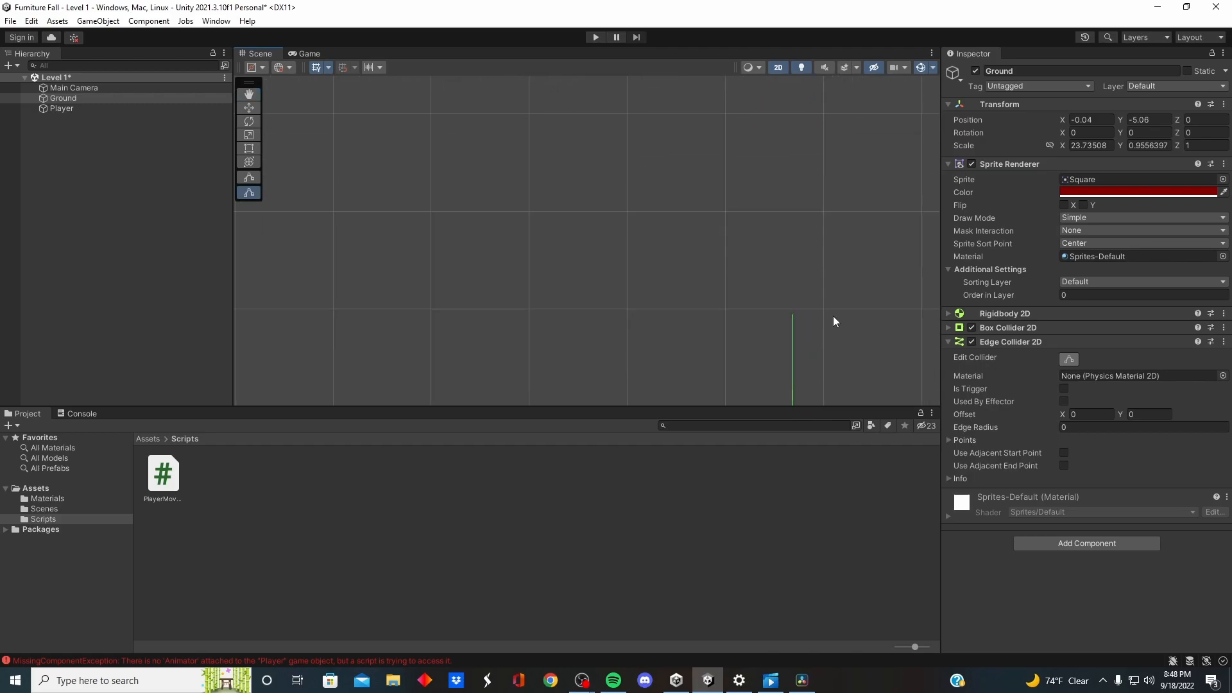
pyautogui.moveTo(795, 313); pyautogui.dragTo(796, 76)
pyautogui.moveTo(832, 334); pyautogui.dragTo(841, 114, button='middle')
pyautogui.moveTo(856, 218); pyautogui.dragTo(807, 467, button='middle')
pyautogui.moveTo(805, 201); pyautogui.dragTo(810, 240, button='middle')
pyautogui.moveTo(757, 146); pyautogui.dragTo(760, 146)
pyautogui.moveTo(804, 269); pyautogui.dragTo(792, 376, button='middle')
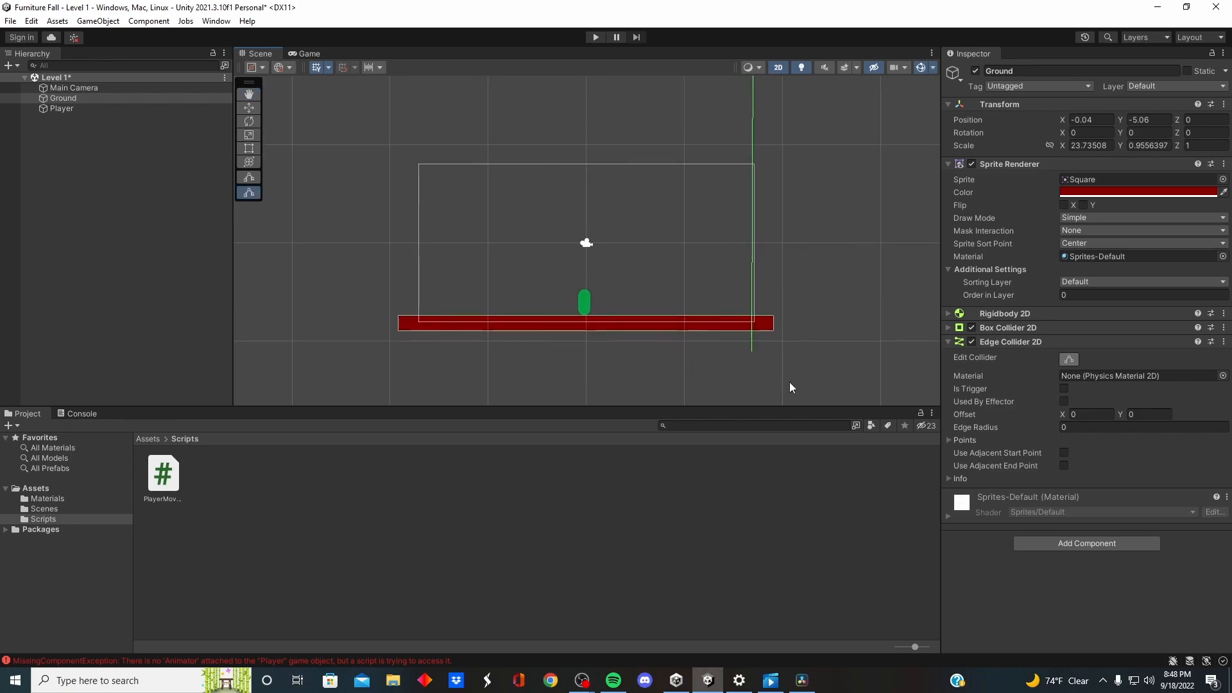
pyautogui.moveTo(752, 357); pyautogui.dragTo(753, 355)
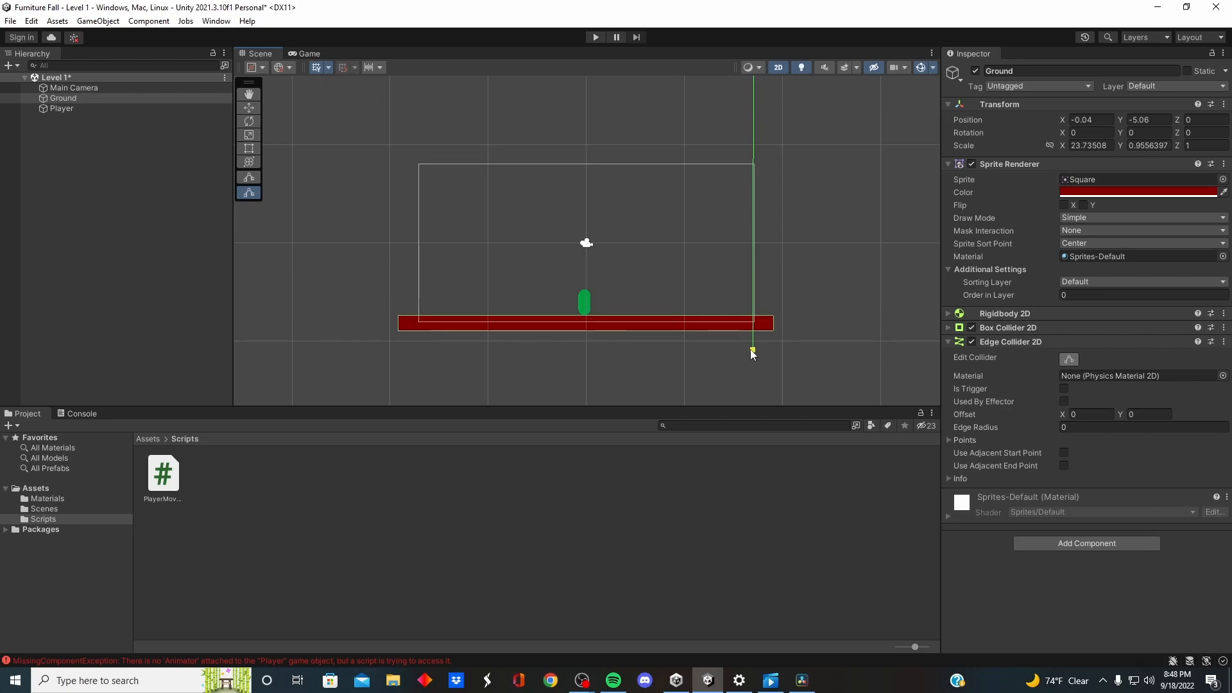
pyautogui.scroll(-2, 828, 214)
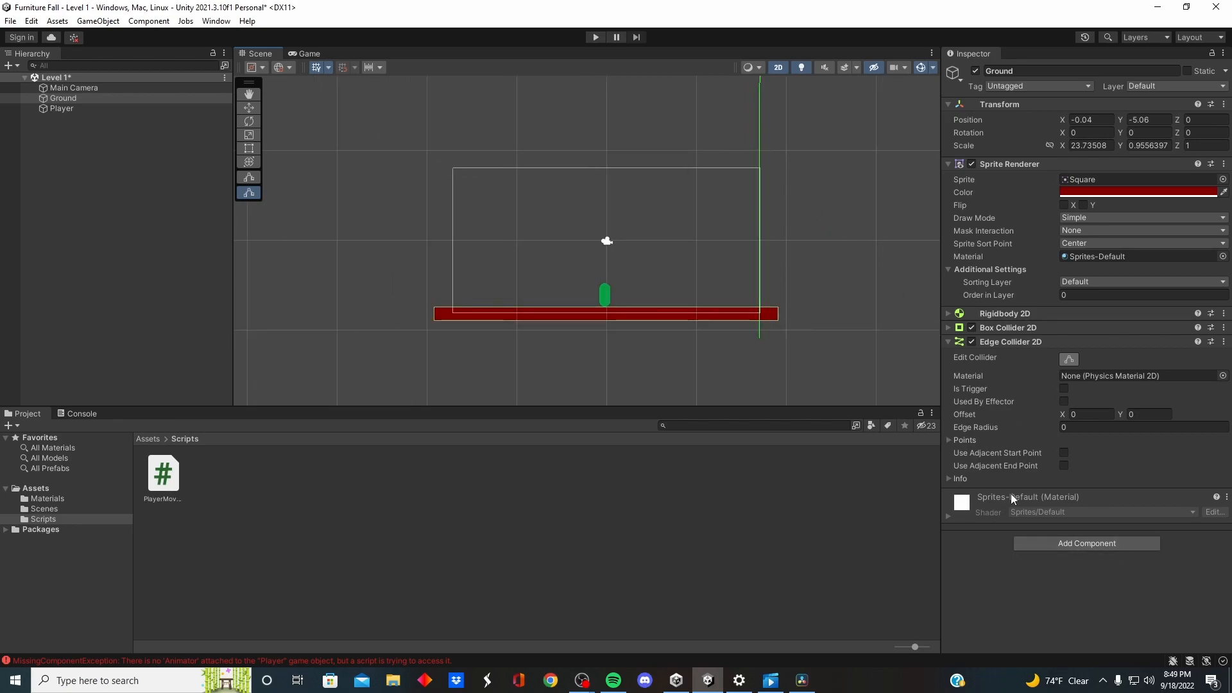
# Copy the Edge Collider 2D component and add a second Edge Collider 2D to the Ground
pyautogui.click(1223, 342)
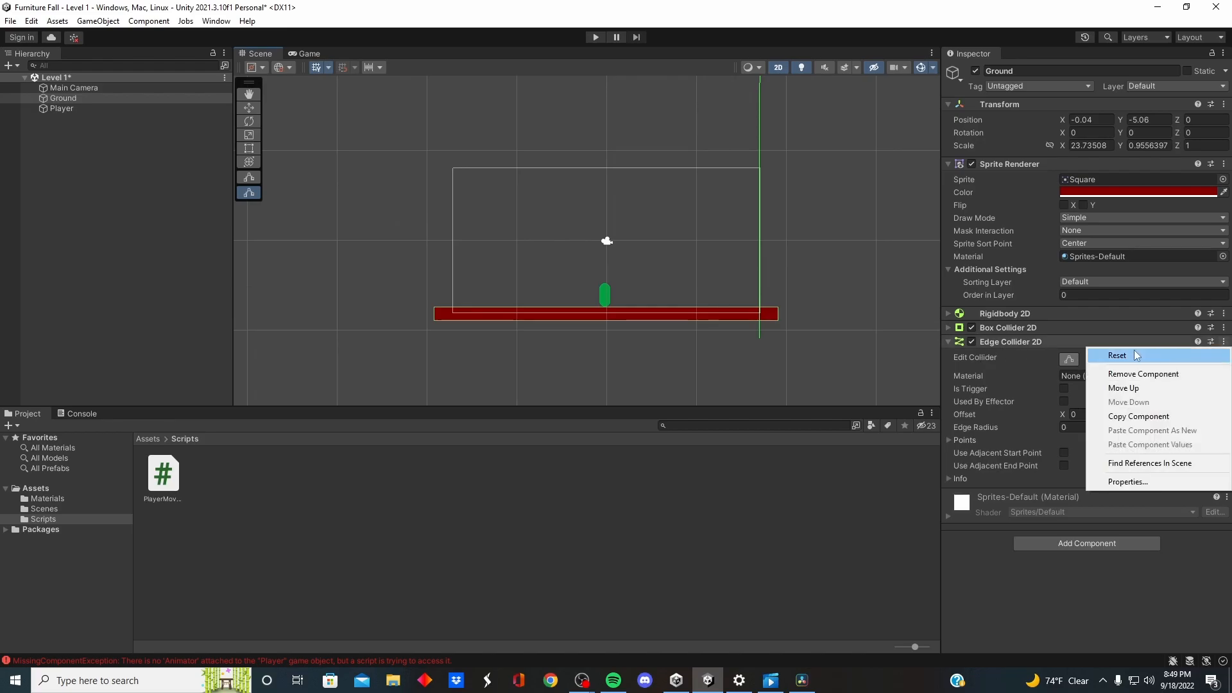
pyautogui.click(1139, 416)
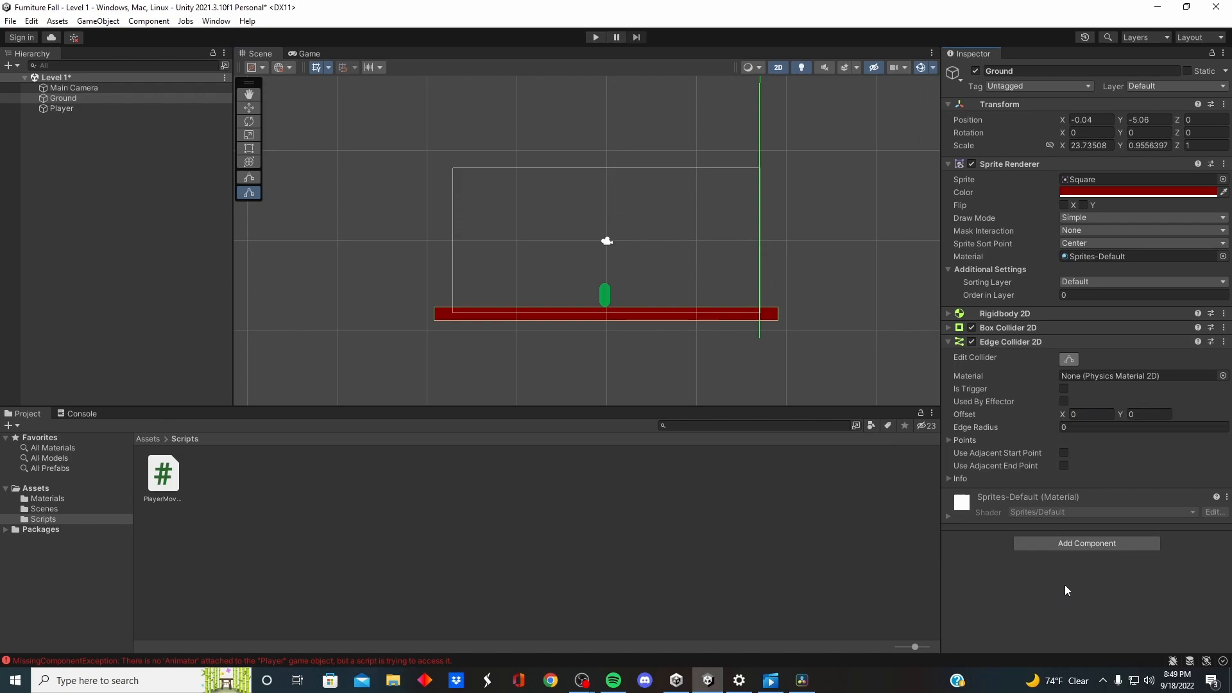
pyautogui.click(1078, 545)
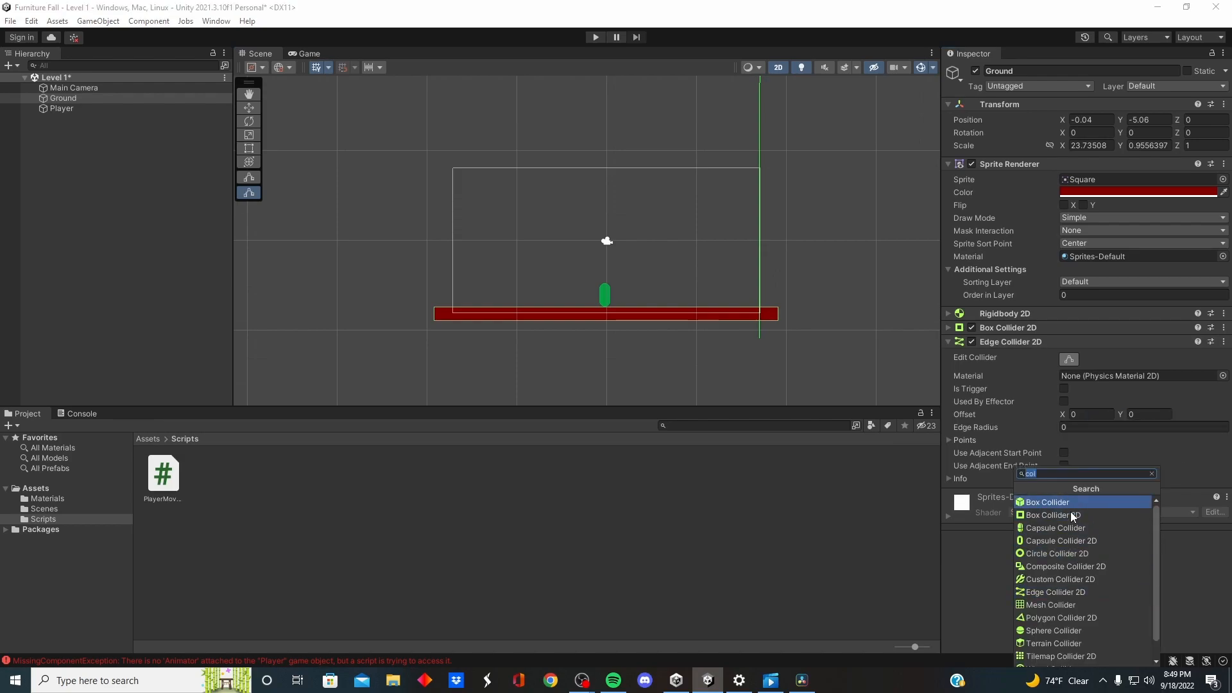
pyautogui.click(1060, 592)
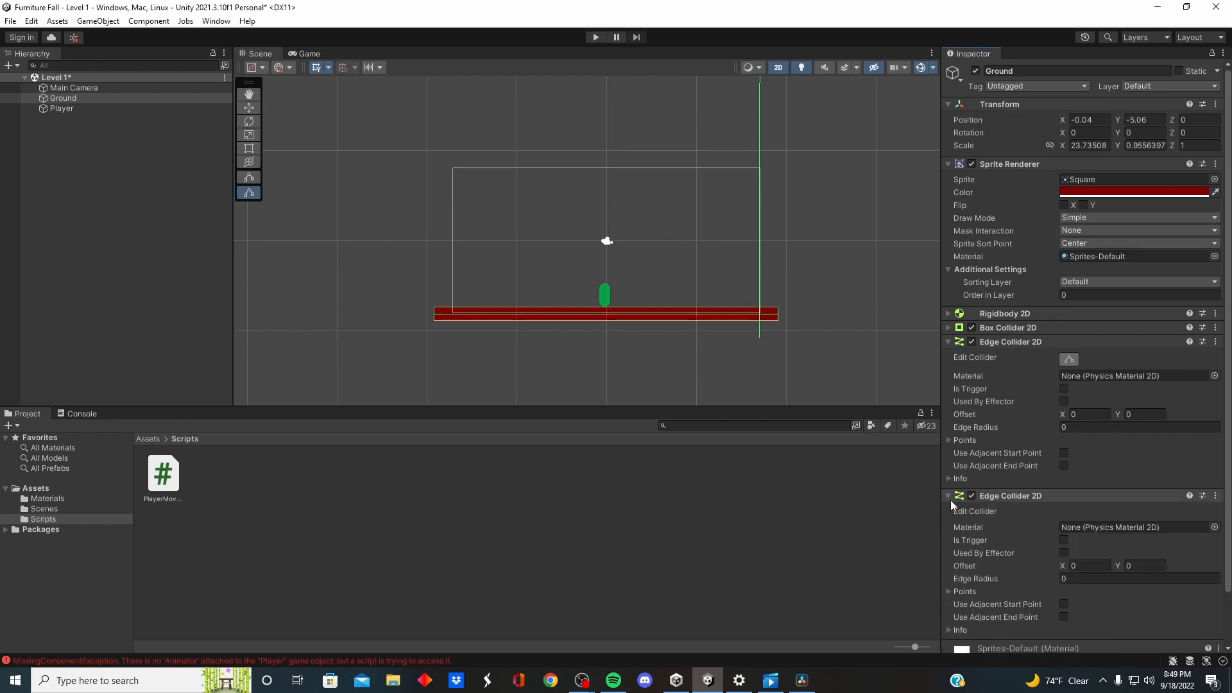
# Assign the No Stick physics material to both of the Ground's edge colliders
pyautogui.scroll(-2, 1015, 556)
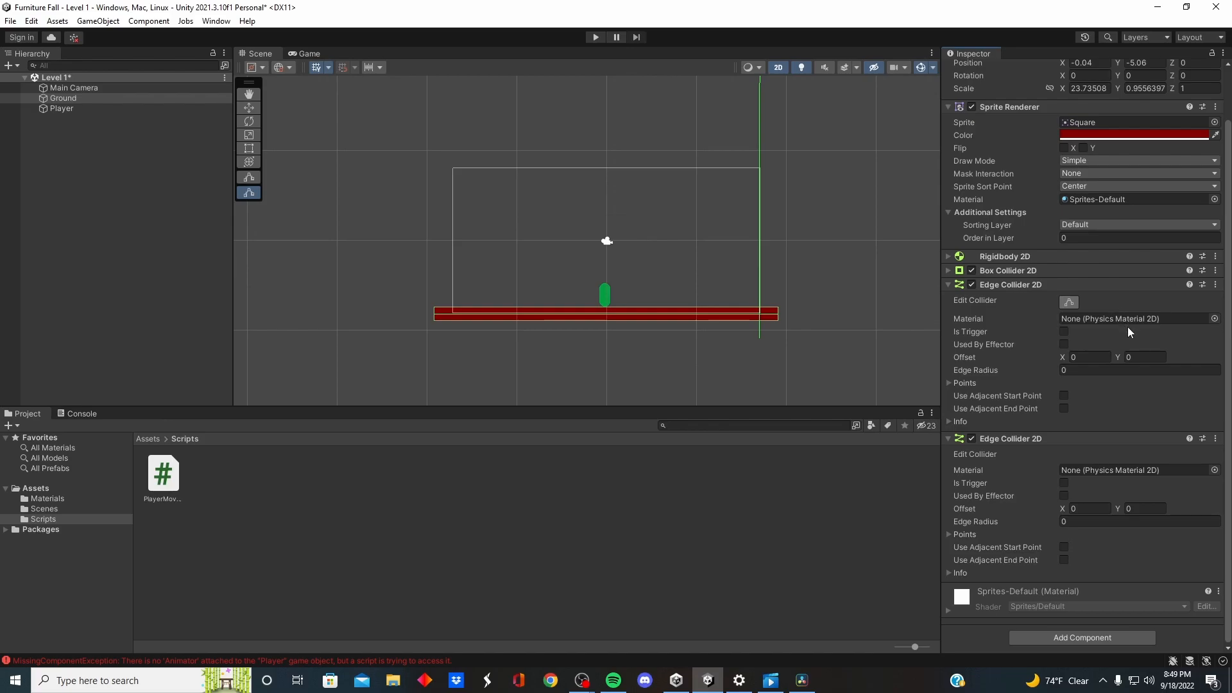
pyautogui.click(39, 500)
pyautogui.moveTo(168, 467); pyautogui.dragTo(1121, 318)
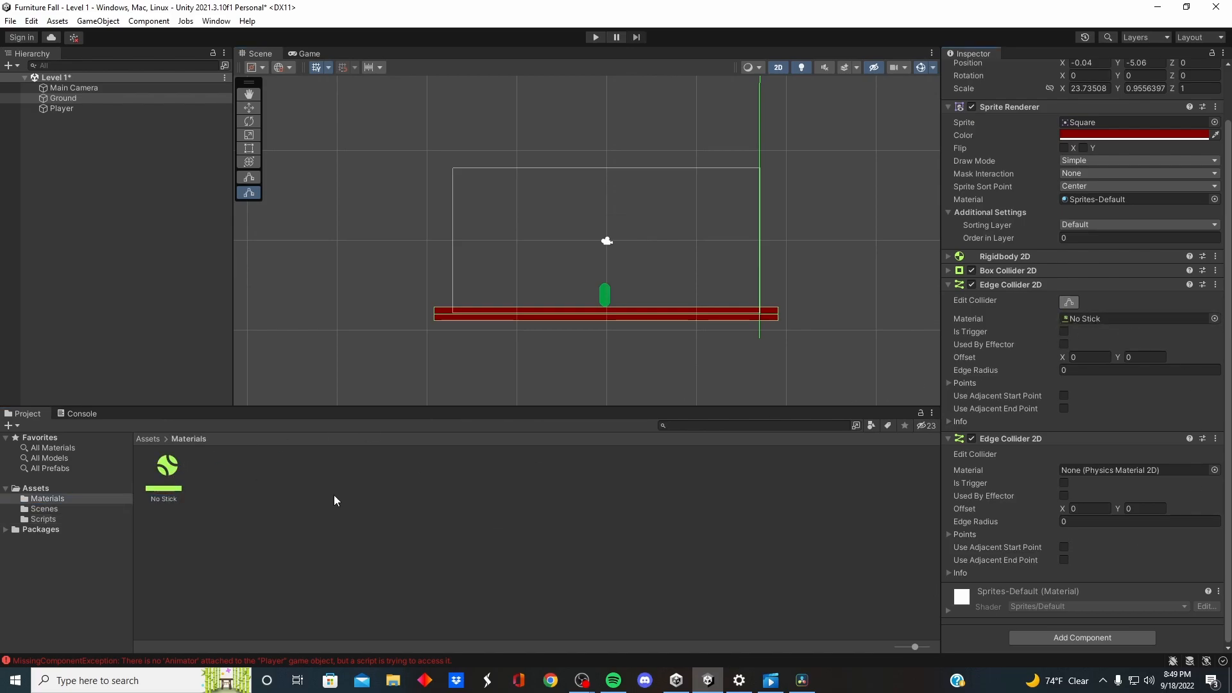
pyautogui.moveTo(168, 469); pyautogui.dragTo(1176, 469)
pyautogui.scroll(3, 1148, 588)
# Shape the second edge collider into a tall vertical wall just inside the camera view's left boundary, starting below the ground
pyautogui.moveTo(778, 314); pyautogui.dragTo(440, 64)
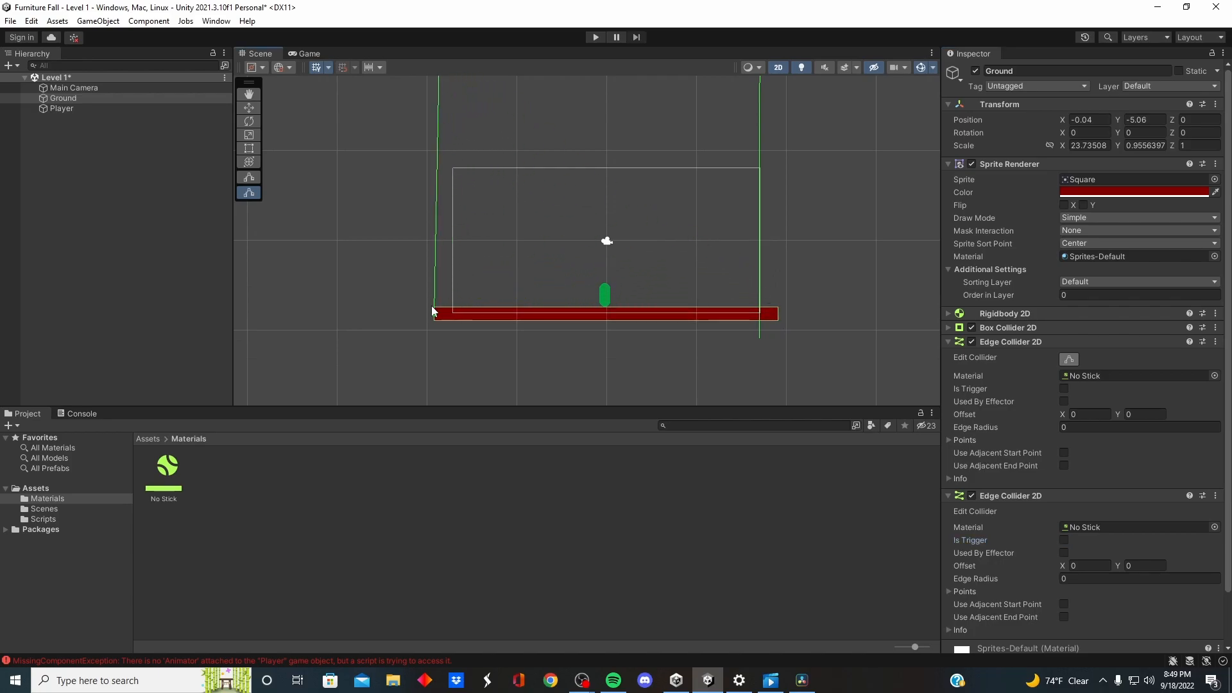
pyautogui.moveTo(436, 310); pyautogui.dragTo(460, 355)
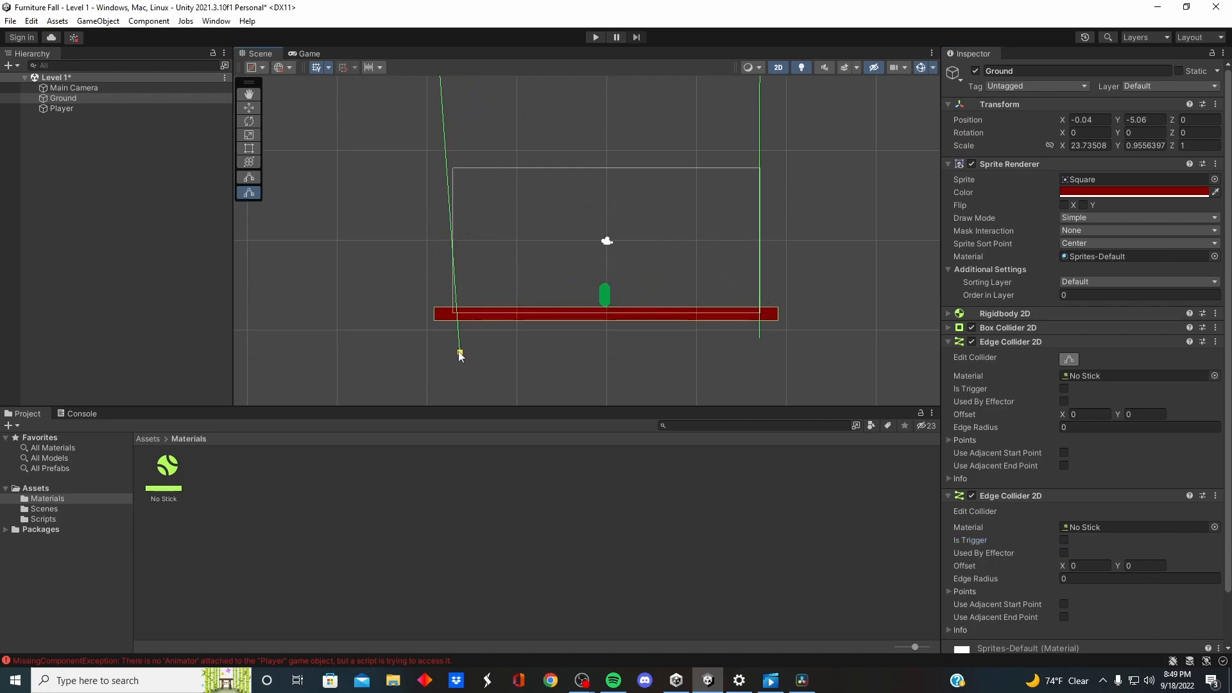
pyautogui.moveTo(545, 275); pyautogui.dragTo(562, 475, button='middle')
pyautogui.moveTo(452, 259); pyautogui.dragTo(460, 55)
pyautogui.moveTo(563, 203); pyautogui.dragTo(589, 422, button='middle')
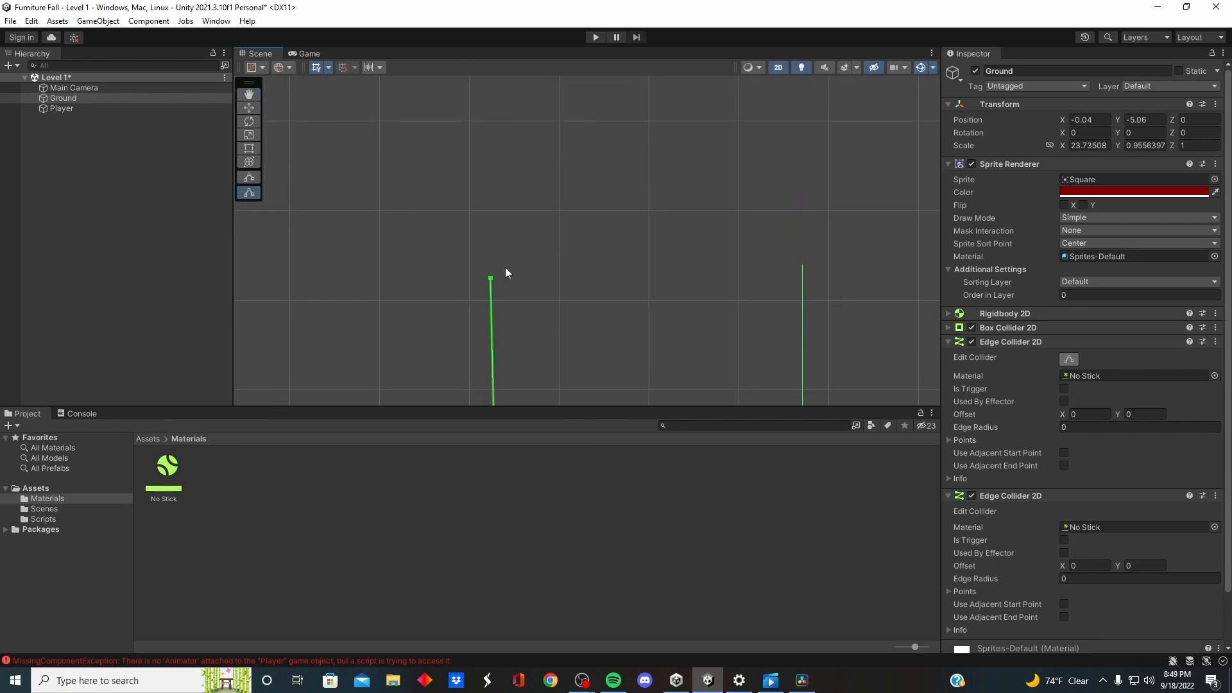
pyautogui.moveTo(494, 275)
pyautogui.mouseDown()
pyautogui.moveTo(506, 218)
pyautogui.moveTo(503, 266)
pyautogui.mouseUp()
pyautogui.moveTo(731, 360); pyautogui.dragTo(733, 239, button='middle')
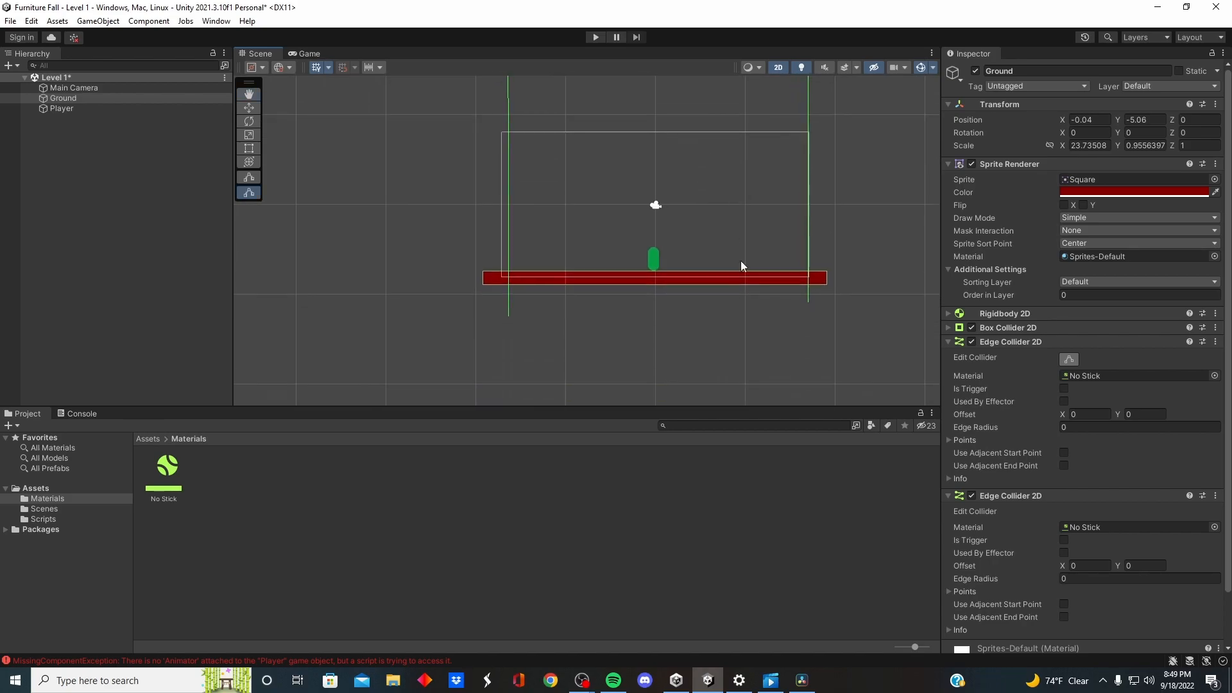
# Play-test moving the player against the left and right walls, and stop the game
pyautogui.click(596, 36)
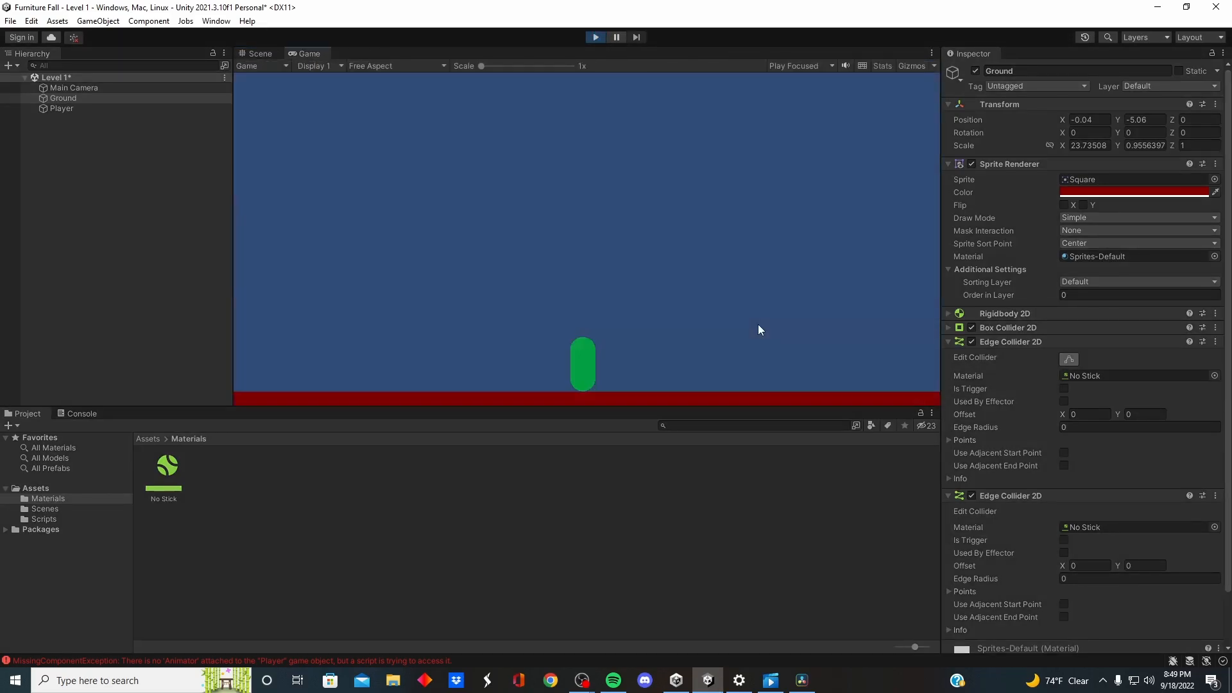
pyautogui.press('Left')
pyautogui.press('Right')
pyautogui.press('Right')
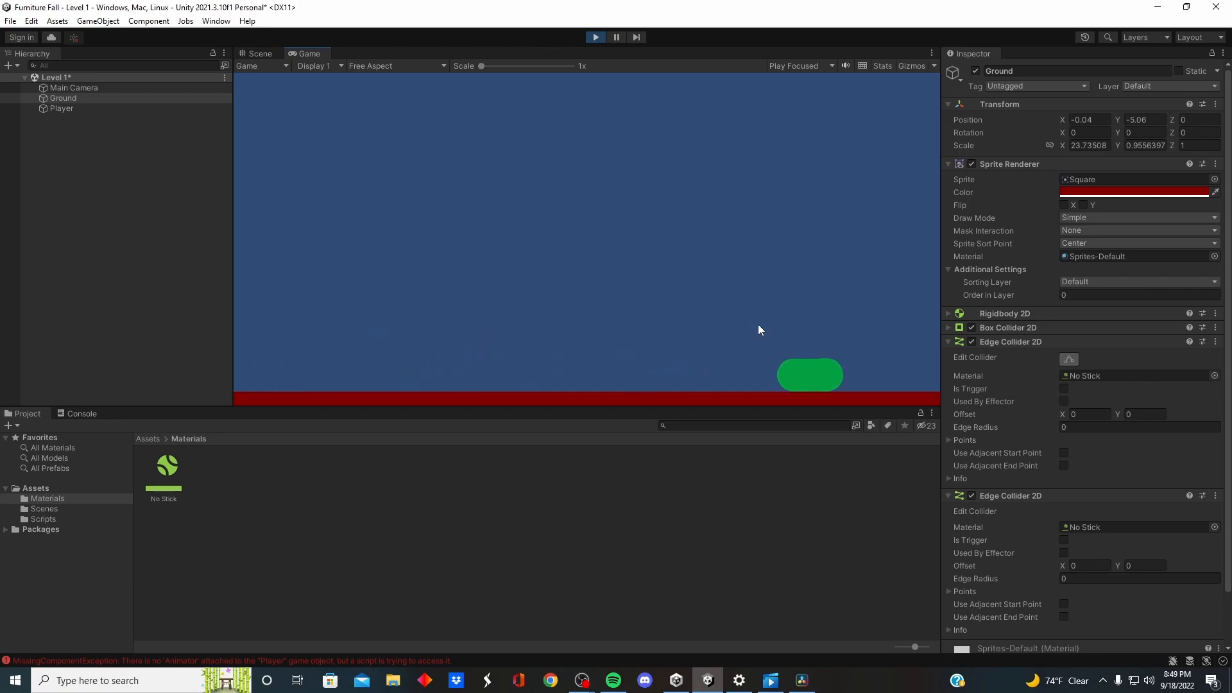
pyautogui.press('Left')
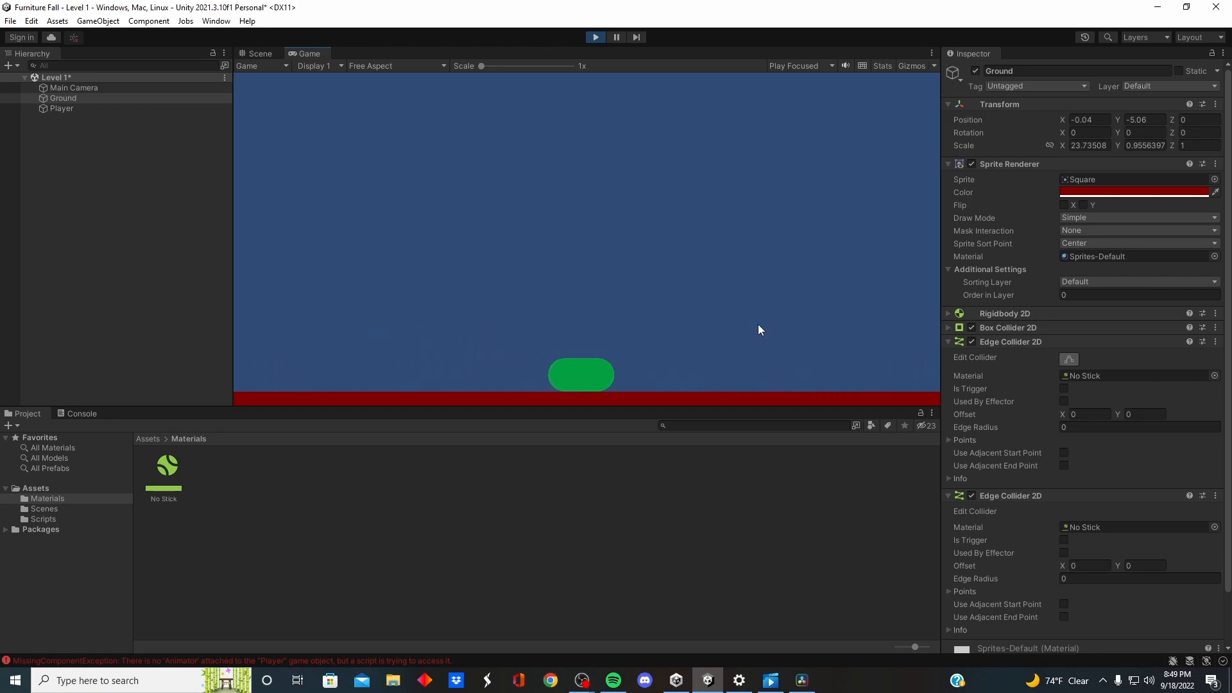
pyautogui.press('Right')
pyautogui.press('Left')
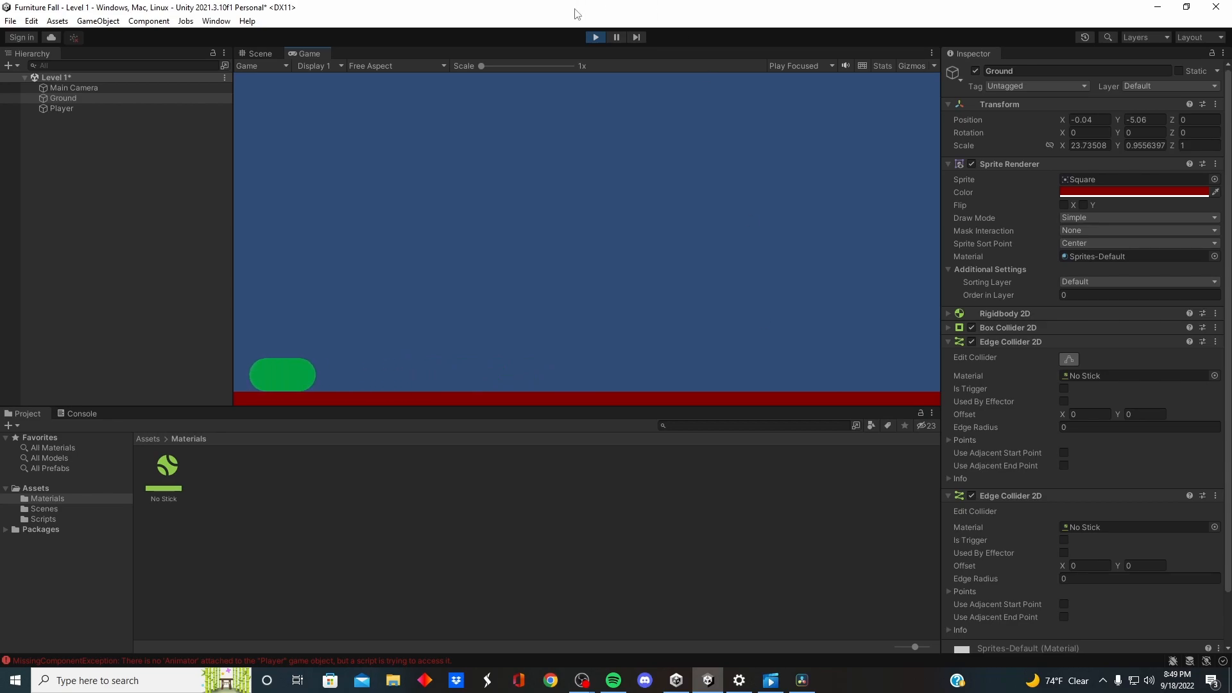
pyautogui.click(595, 37)
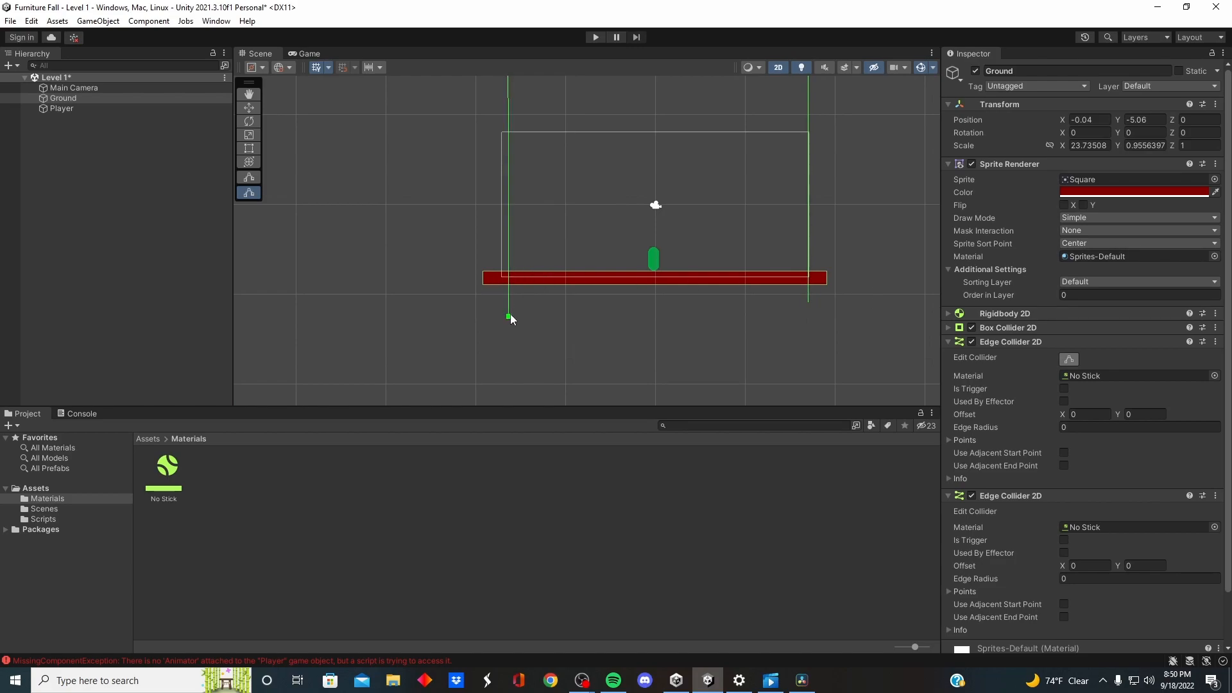
# Move both ends of the left edge-collider wall outward onto the camera view's left boundary
pyautogui.moveTo(509, 317); pyautogui.dragTo(503, 320)
pyautogui.moveTo(547, 106)
pyautogui.mouseDown(button='middle')
pyautogui.moveTo(550, 177)
pyautogui.moveTo(548, 130)
pyautogui.moveTo(583, 235)
pyautogui.mouseUp(button='middle')
pyautogui.scroll(1, 548, 123)
pyautogui.moveTo(553, 80); pyautogui.dragTo(576, 171, button='middle')
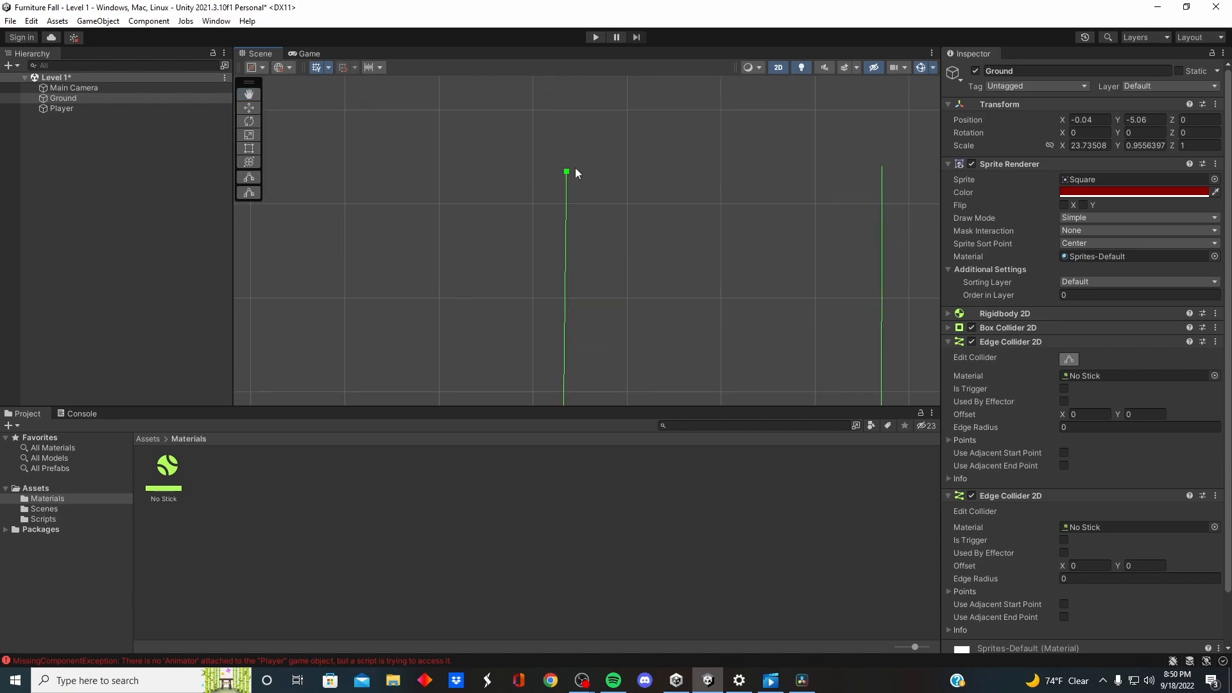
pyautogui.moveTo(567, 170); pyautogui.dragTo(560, 167)
pyautogui.moveTo(641, 264); pyautogui.dragTo(655, 110, button='middle')
pyautogui.moveTo(782, 241); pyautogui.dragTo(745, 243, button='middle')
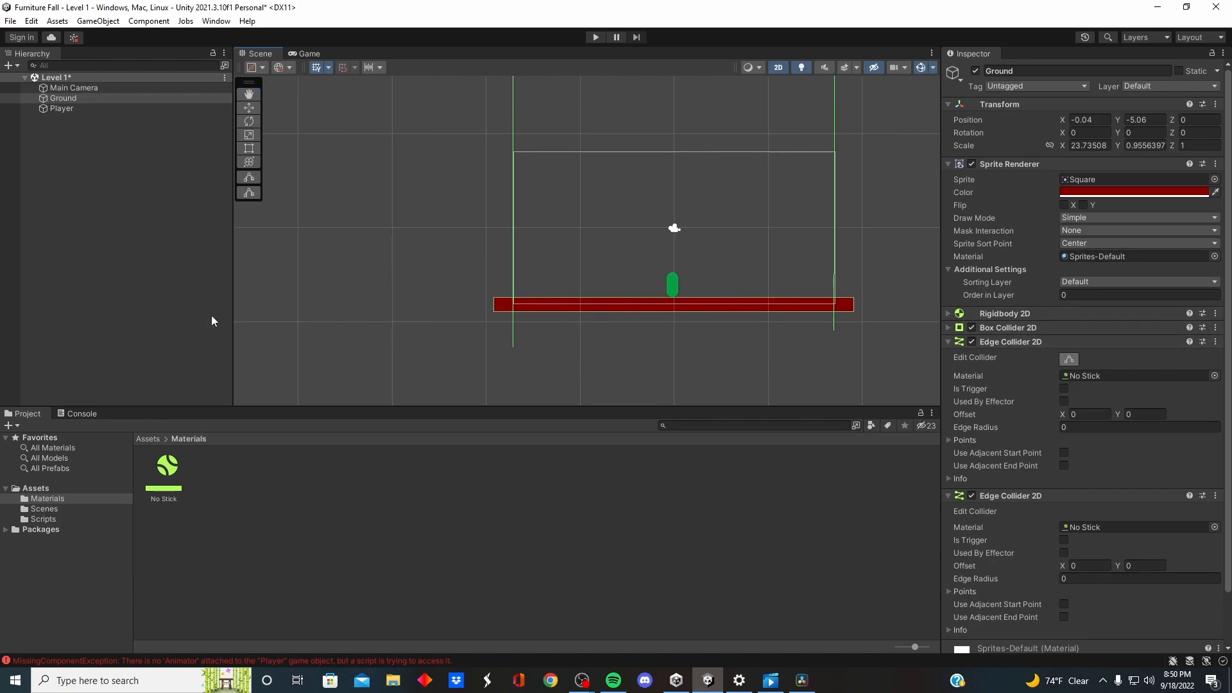
# Enable Freeze Rotation Z in the constraints of the Player's Rigidbody 2D
pyautogui.click(101, 108)
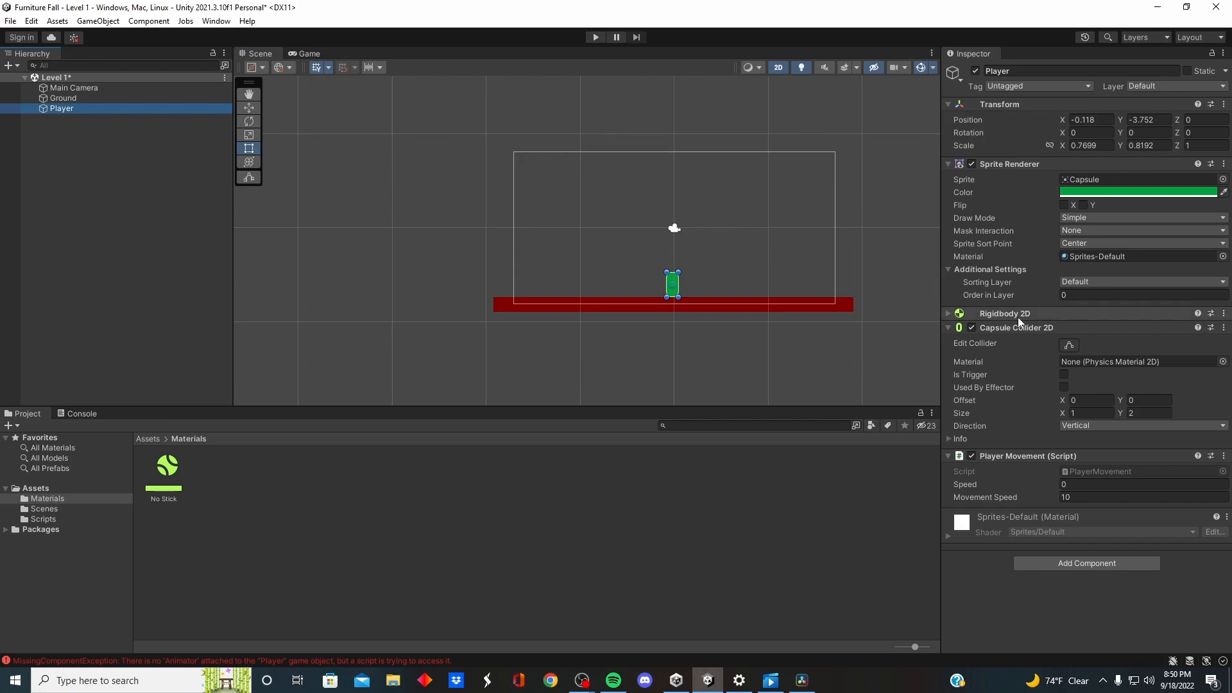
pyautogui.click(948, 315)
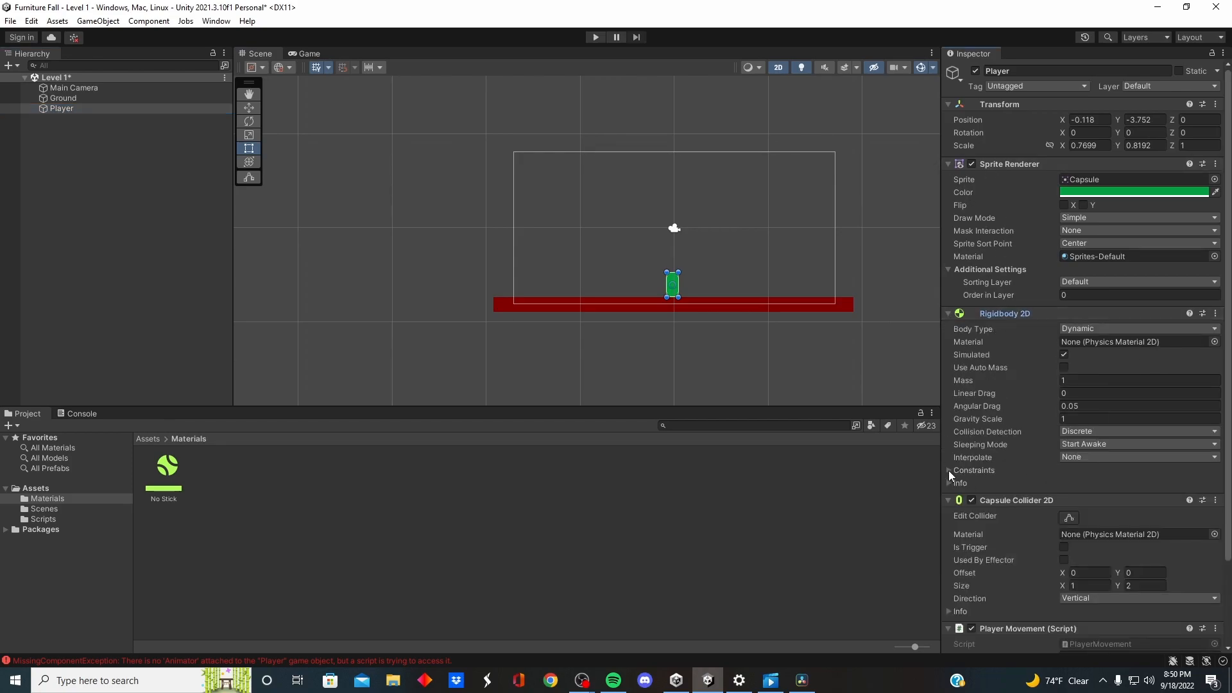
pyautogui.click(948, 471)
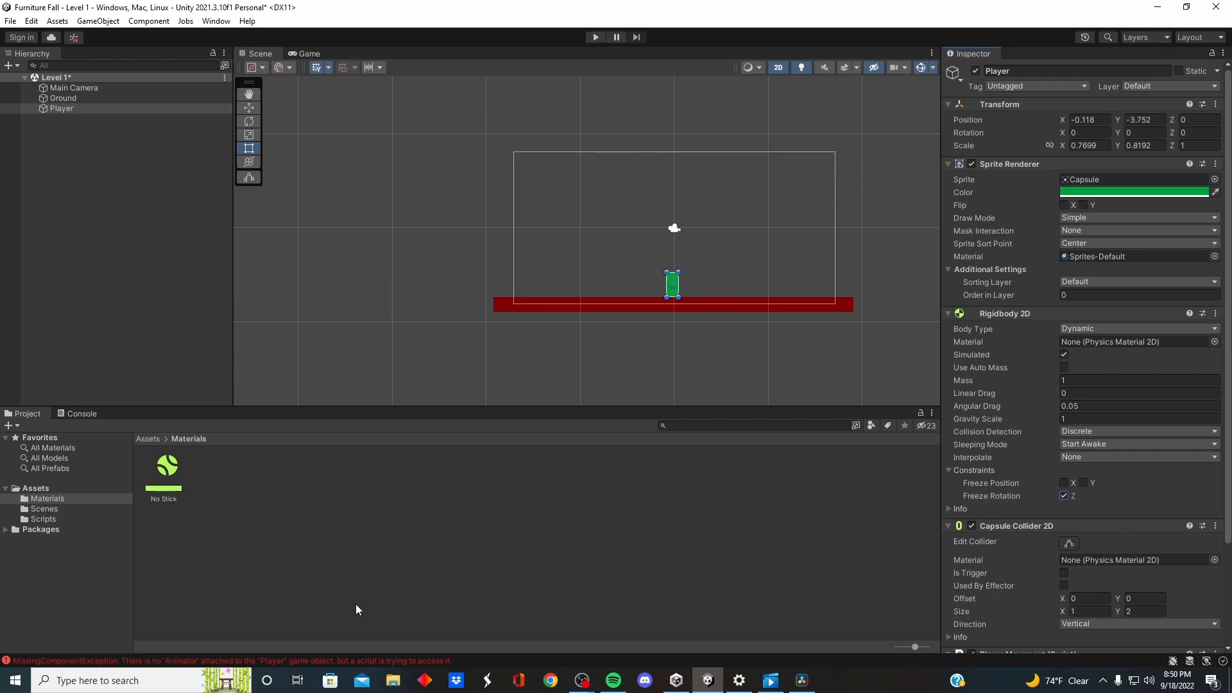
# Play-test the player's left and right movement with its rotation frozen, and stop the game
pyautogui.click(596, 38)
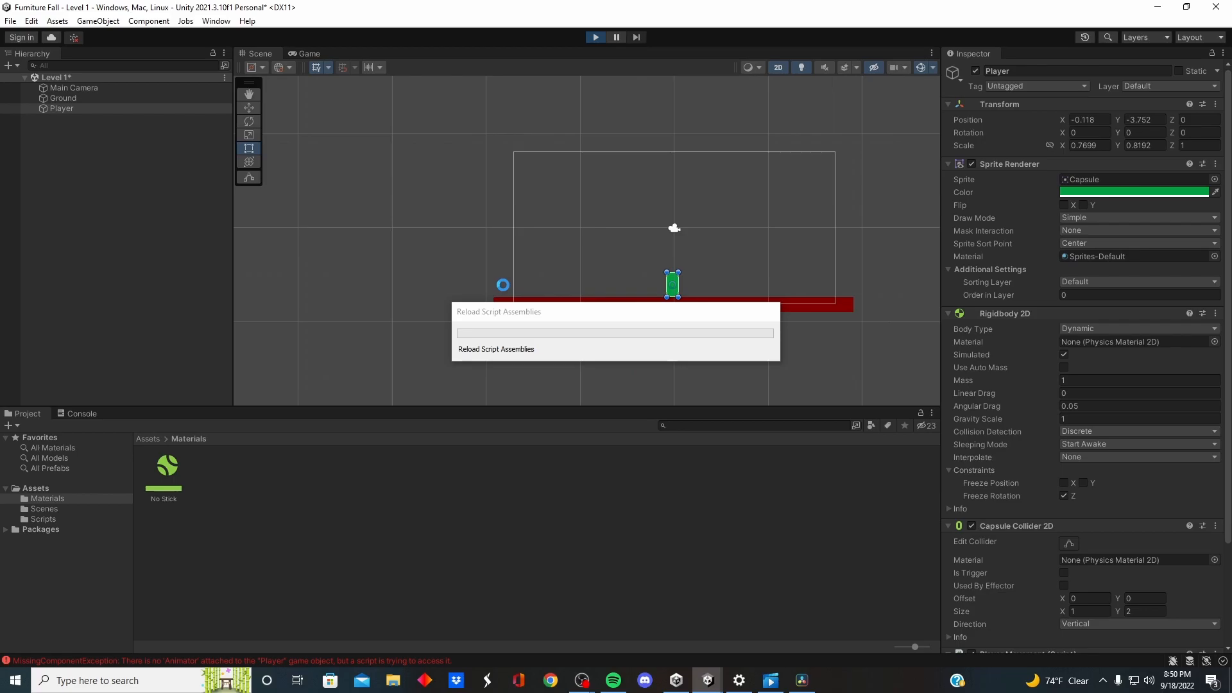
pyautogui.press('a')
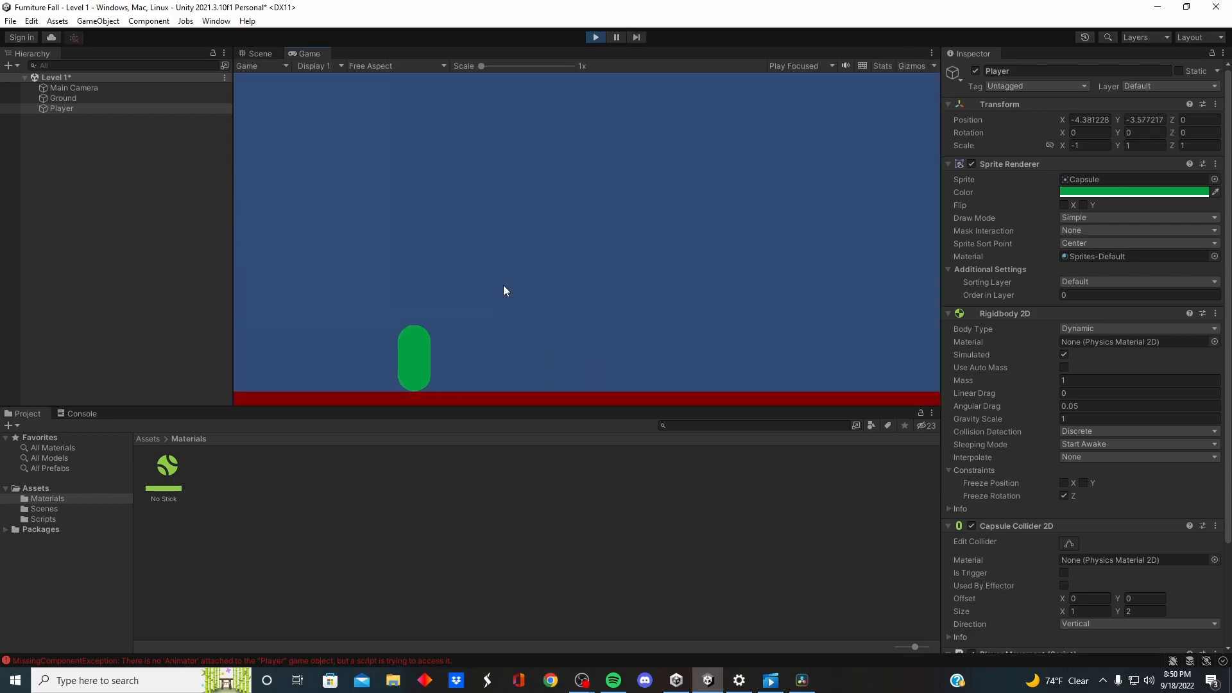
pyautogui.press('d')
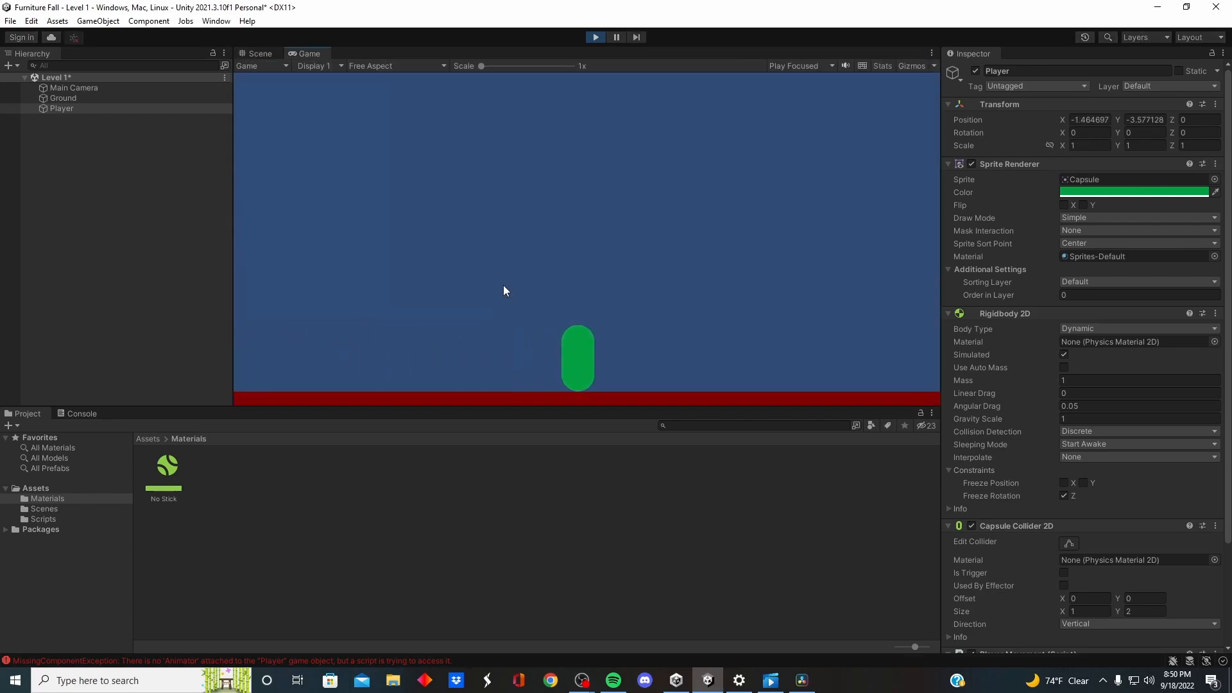
pyautogui.press('a')
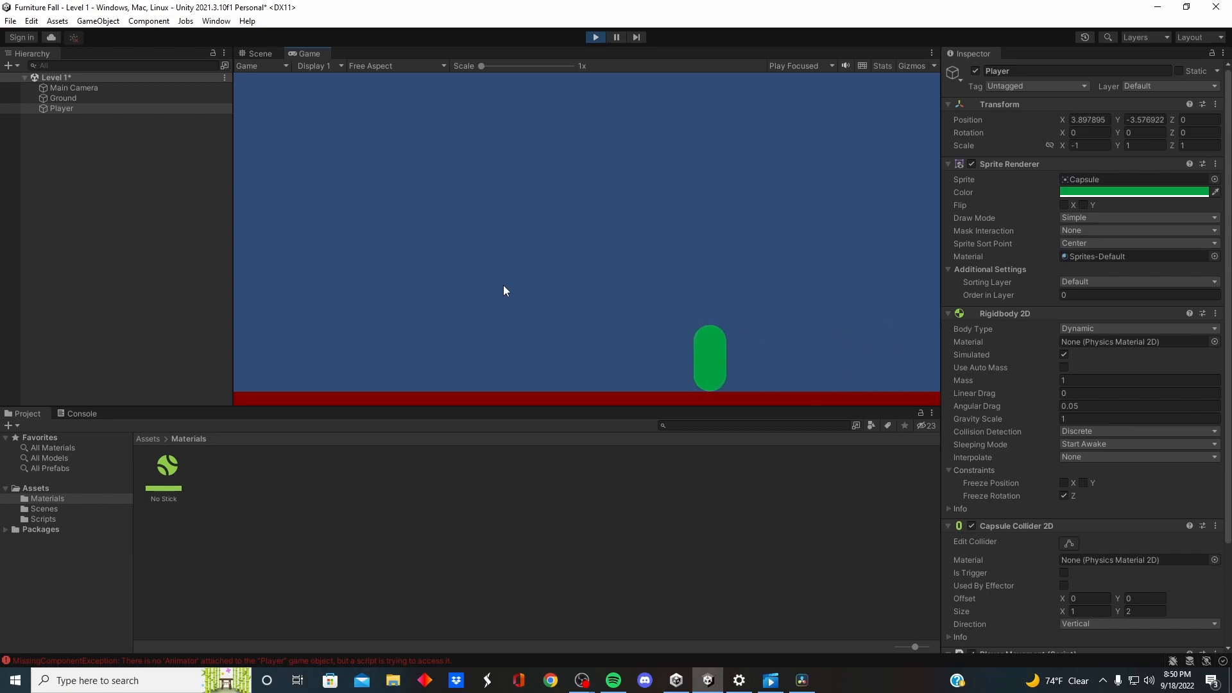
pyautogui.press('d')
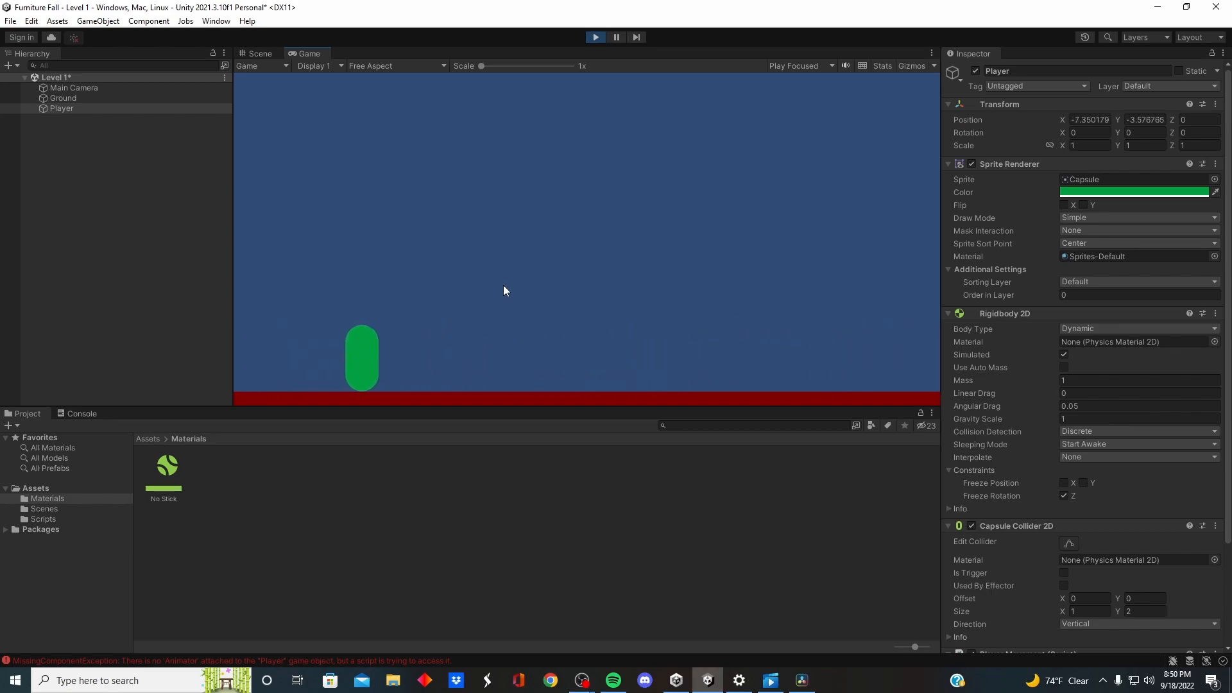
pyautogui.press('a')
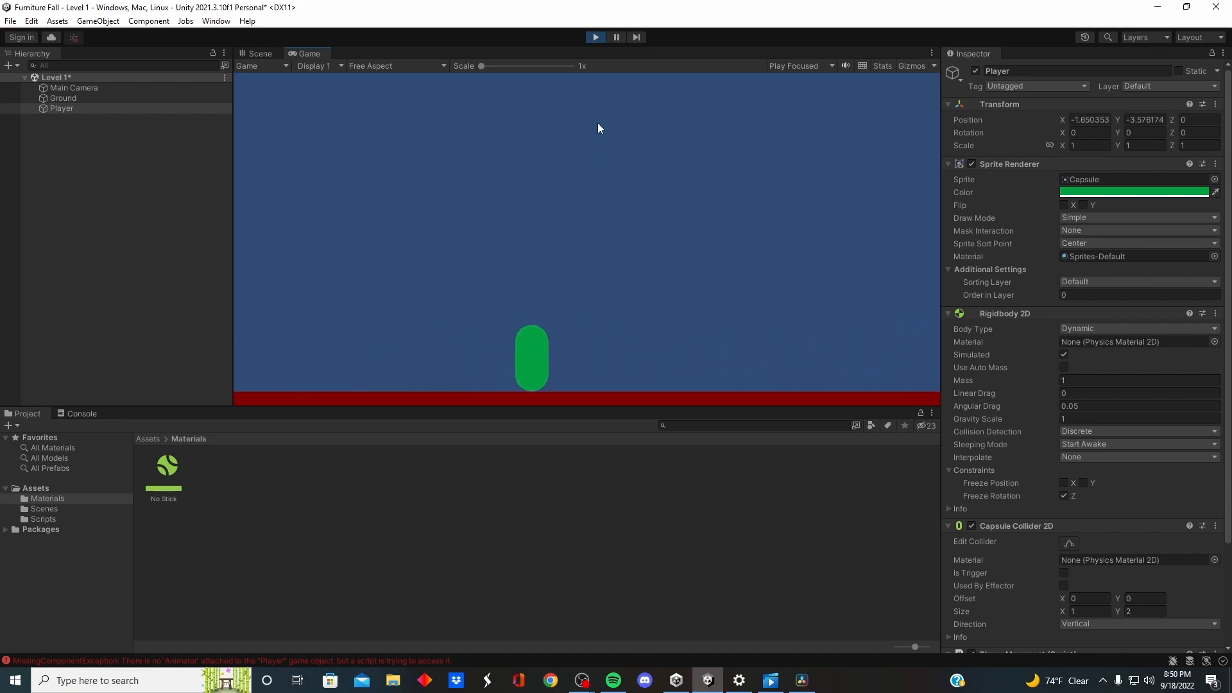
pyautogui.click(597, 36)
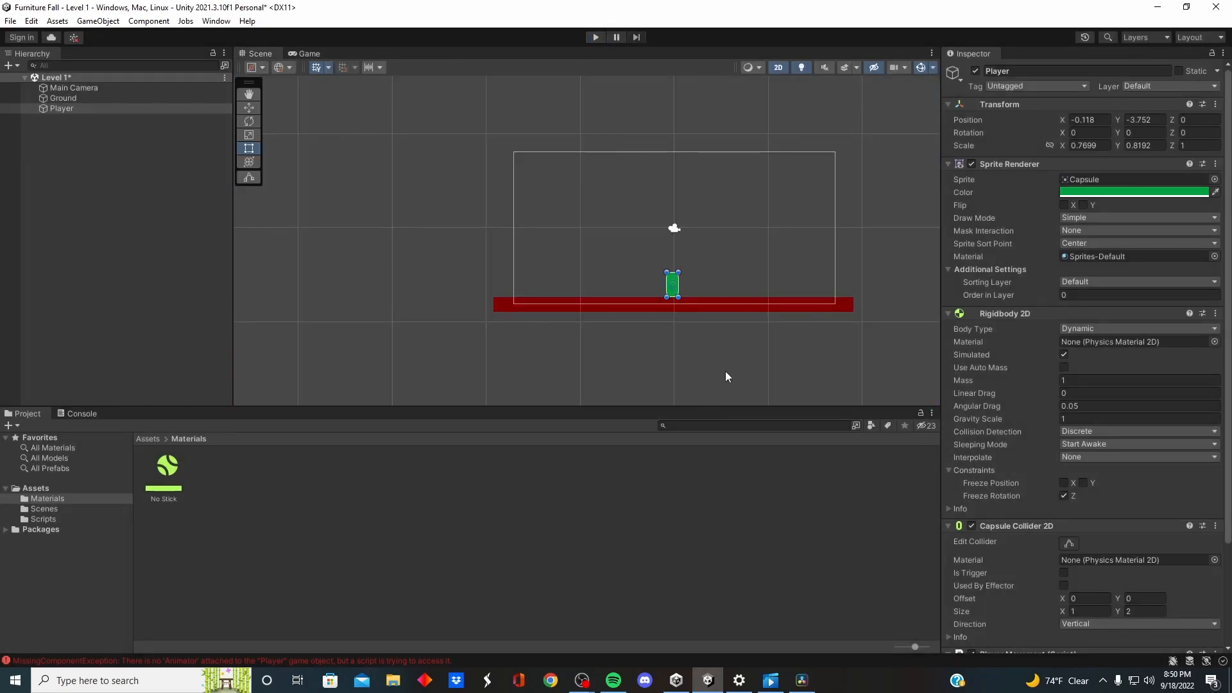